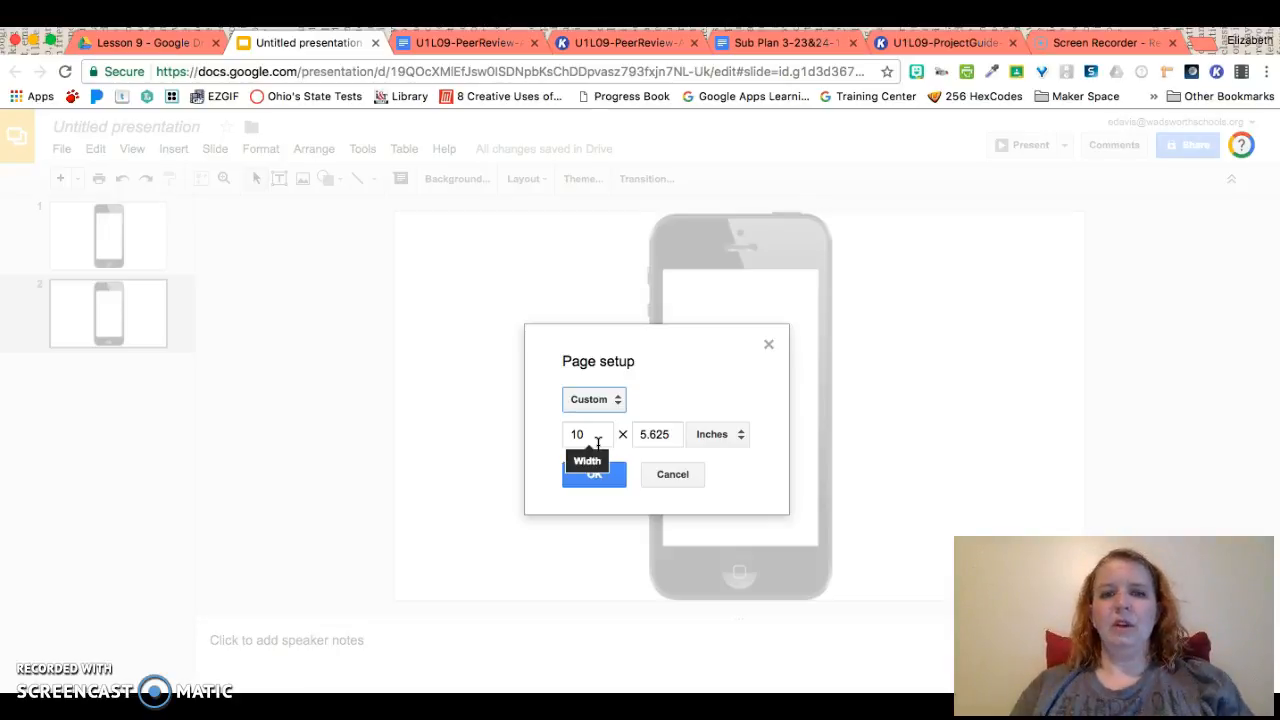
- Set the custom page size to 8.5 by 11 inches
double_click(597, 440)
text(8.5)
key(Tab)
text(11)
click(586, 473)
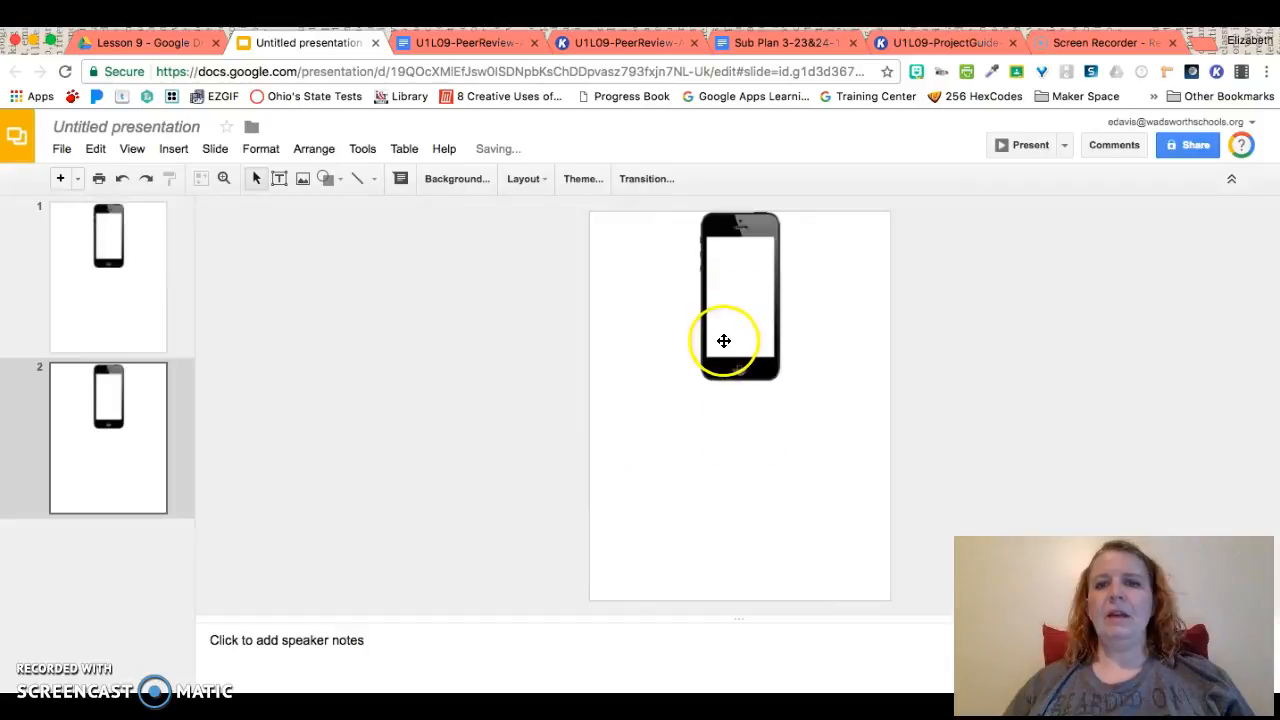
- Enlarge the phone image on slide 2 and centre it on the page, and delete slide 1
click(738, 332)
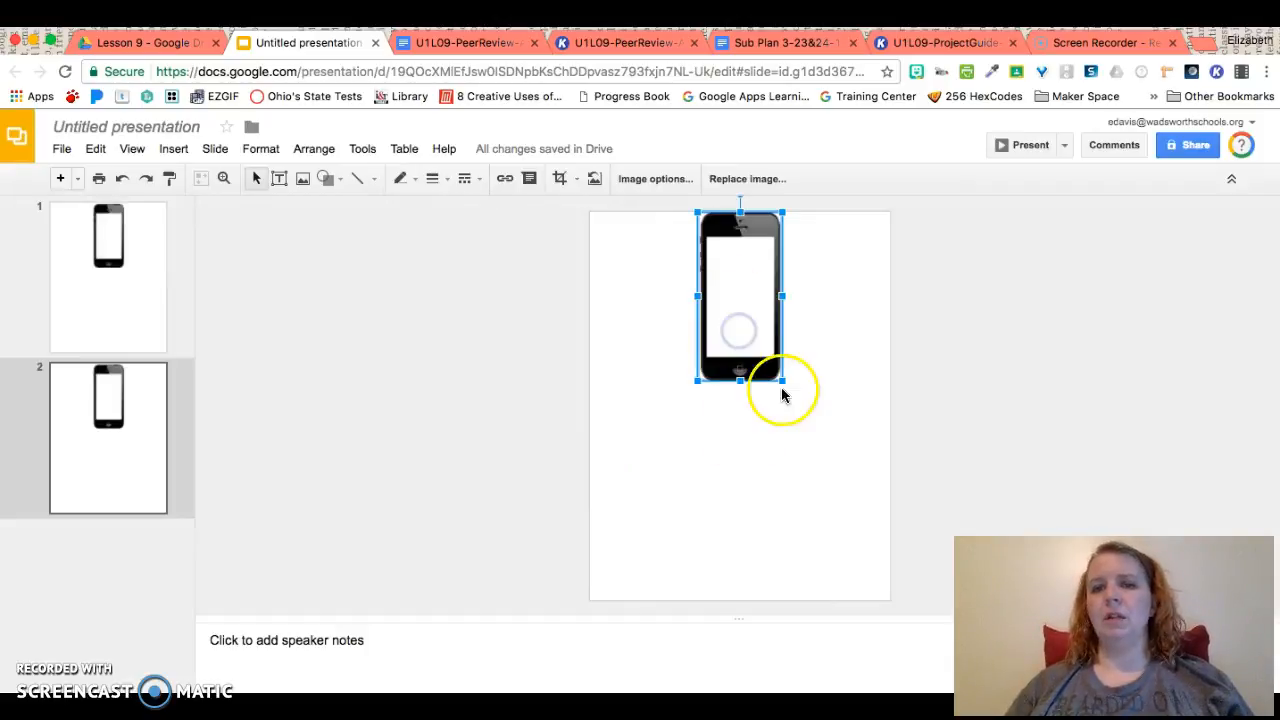
drag(782, 380, 862, 522)
drag(810, 402, 766, 429)
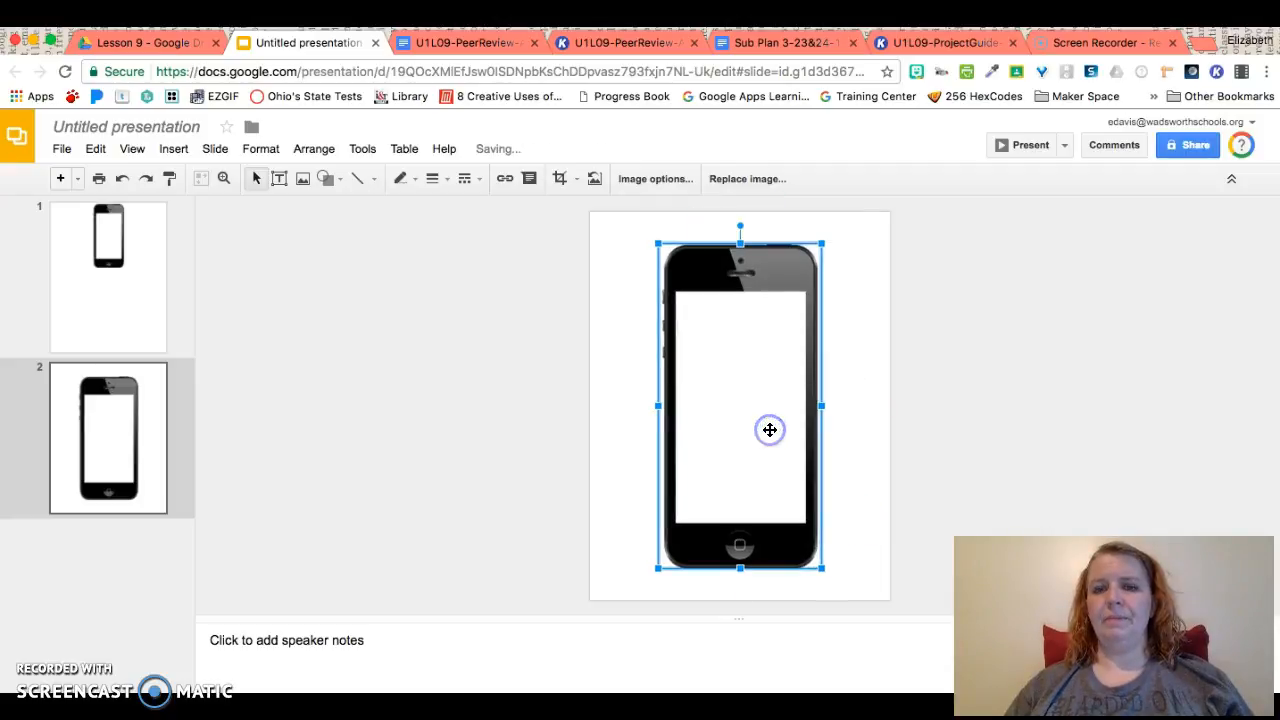
click(869, 430)
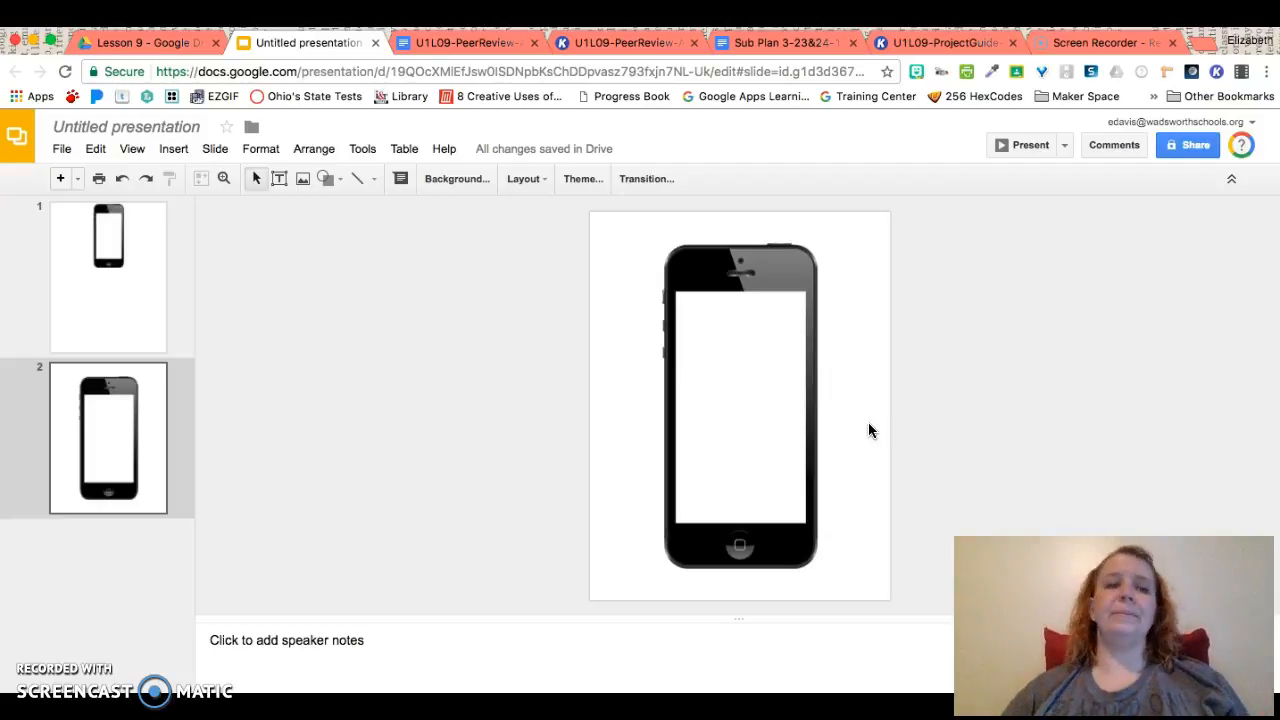
right_click(129, 304)
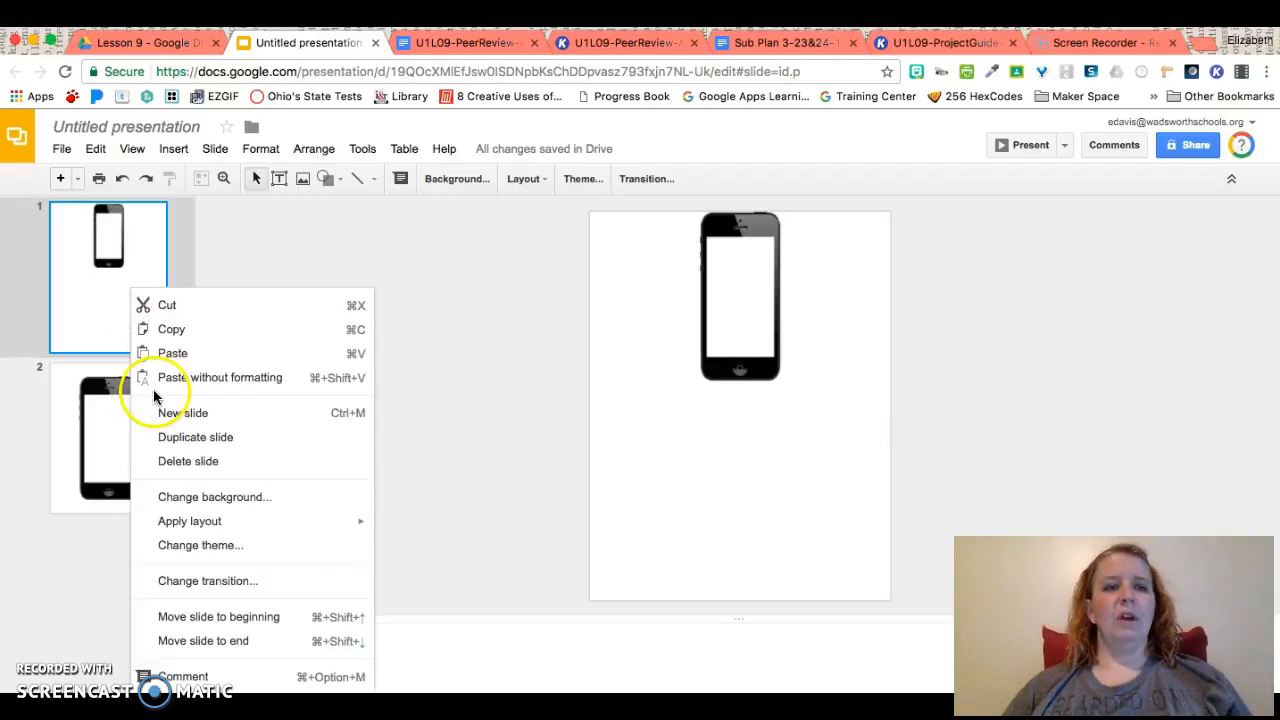
click(188, 459)
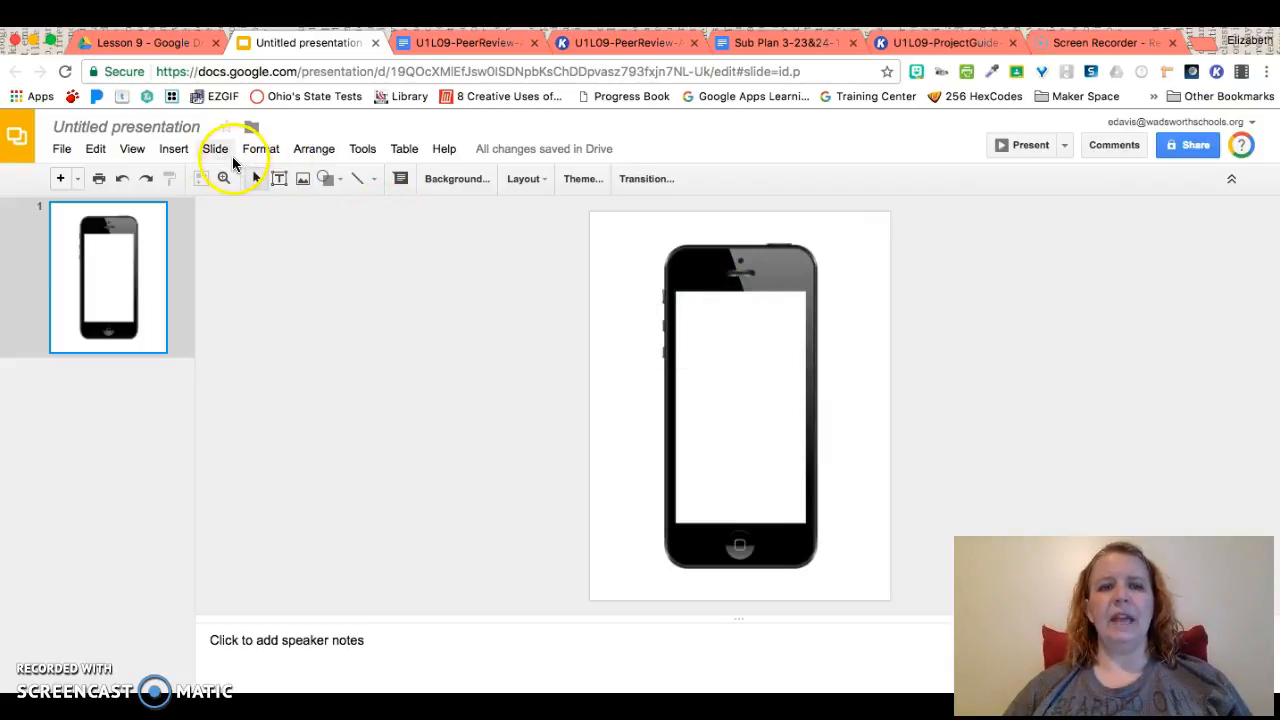
- Insert word art reading "Grocery" and set its font to Permanent Marker
click(175, 149)
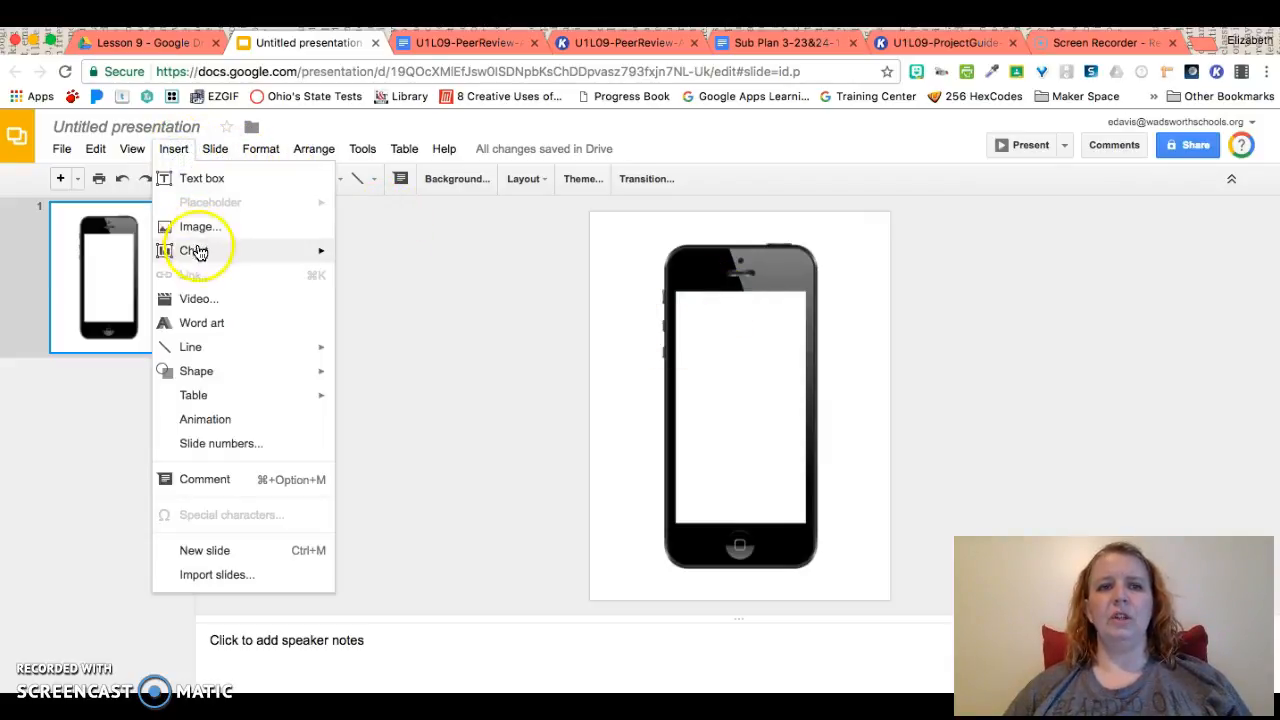
click(217, 320)
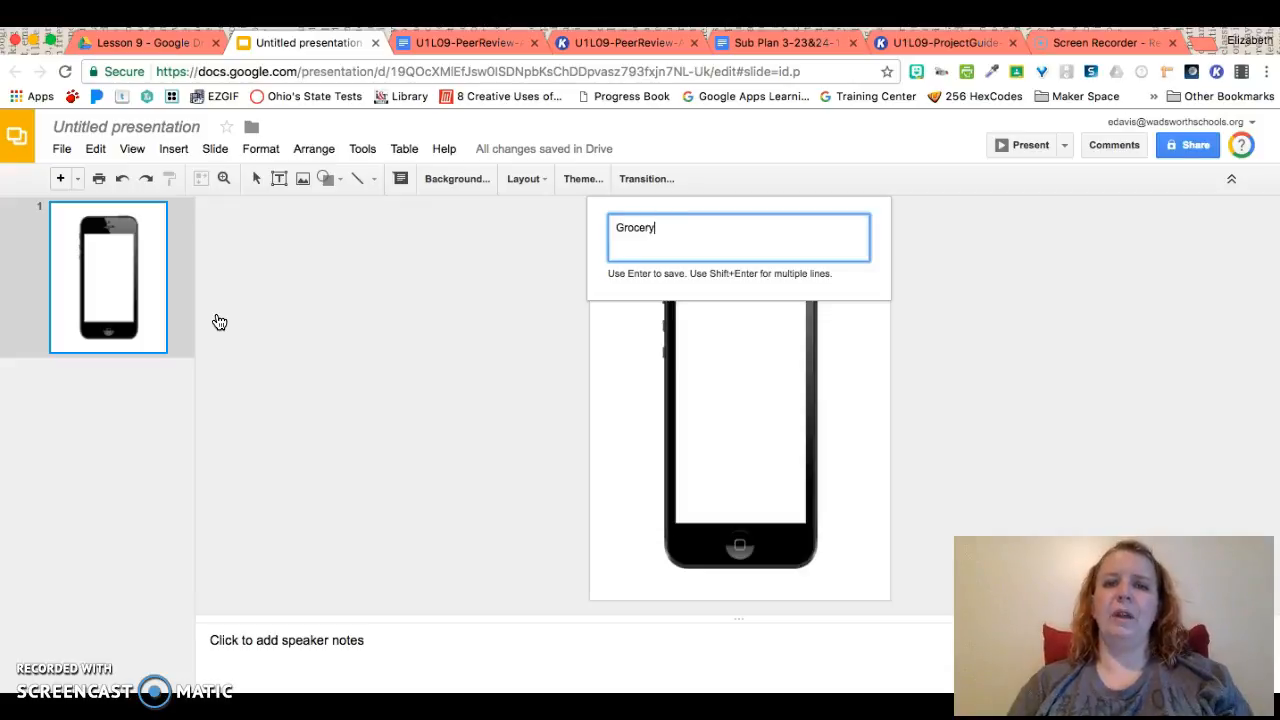
click(372, 430)
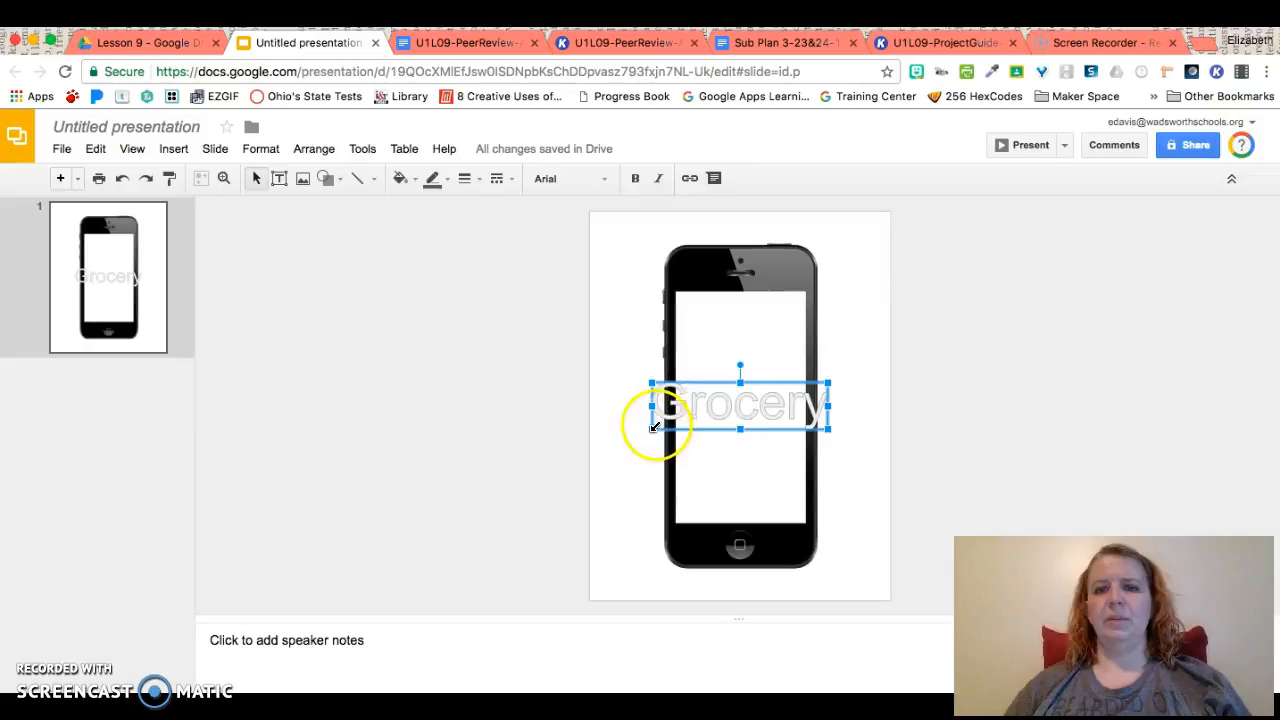
click(581, 178)
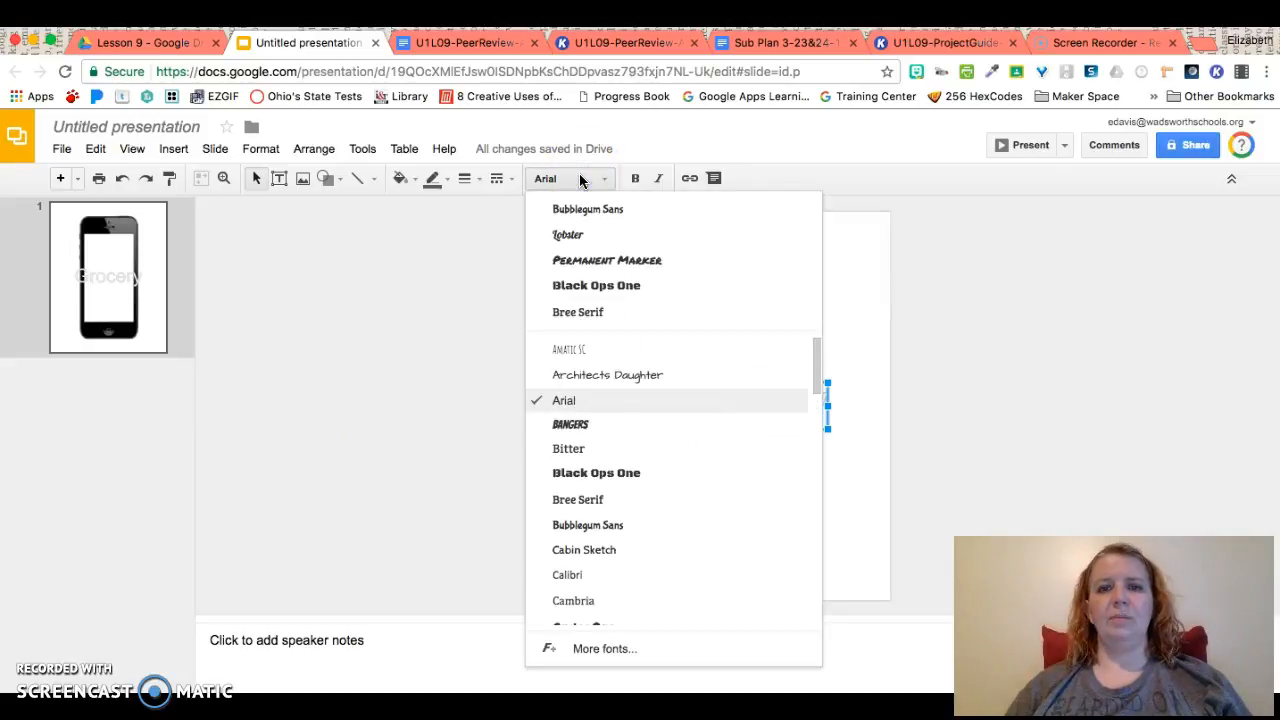
click(630, 260)
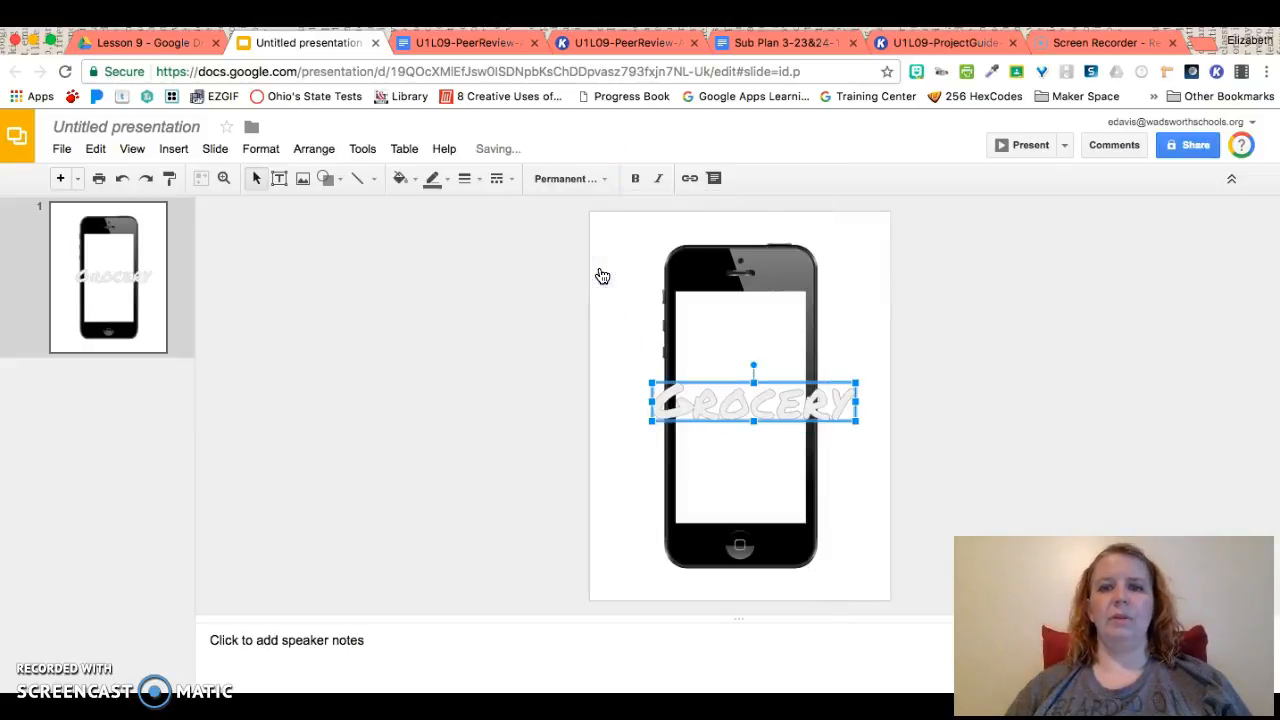
- Give the "Grocery" word art a bright green fill and a blue outline 3px thick
click(400, 179)
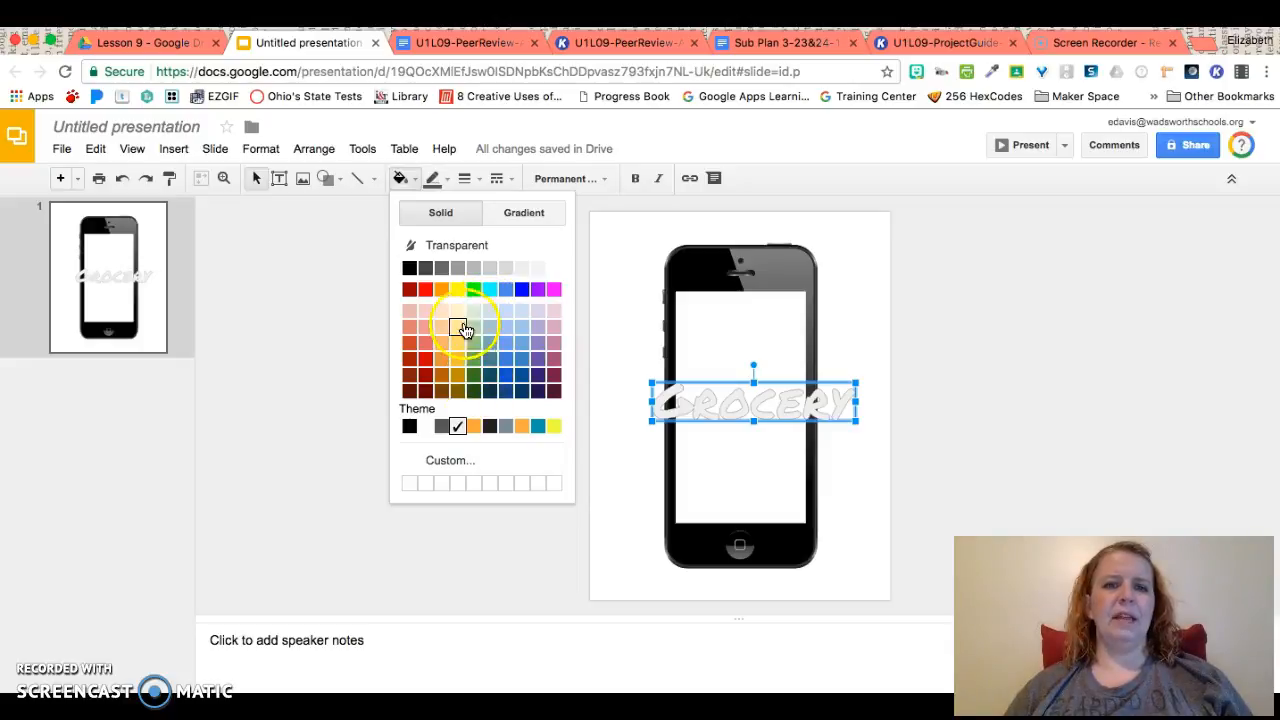
click(474, 291)
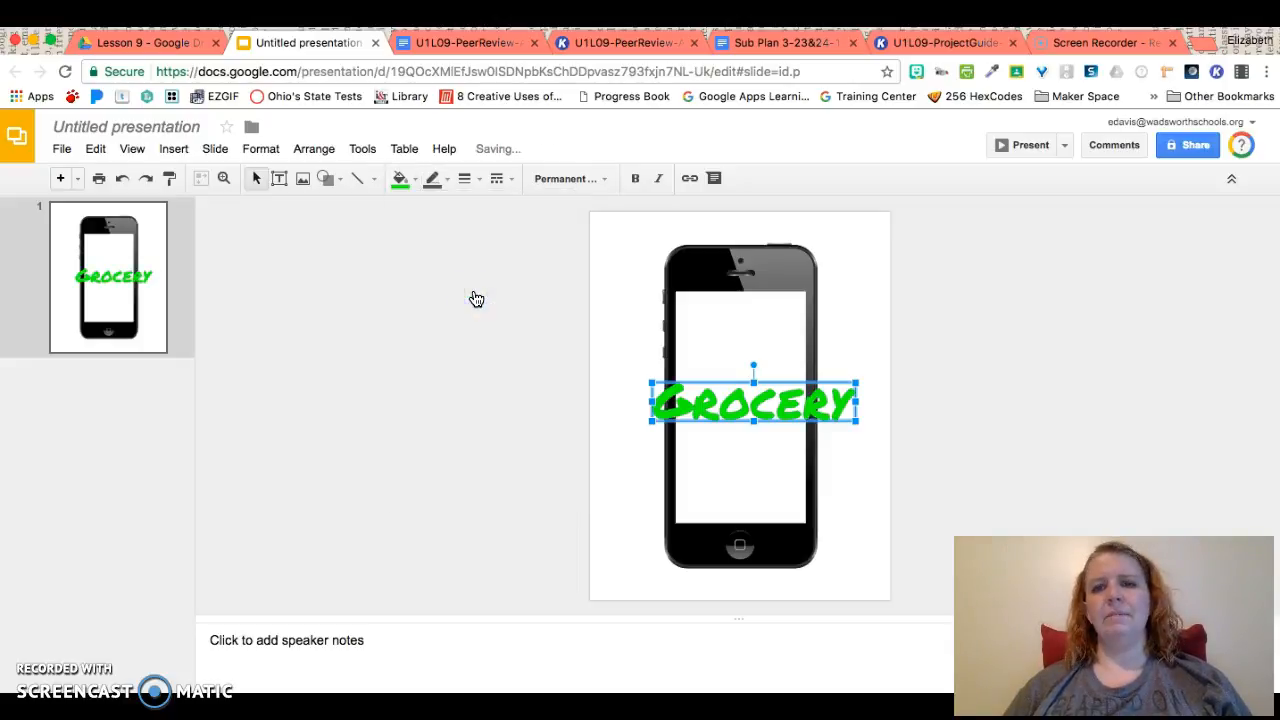
click(434, 182)
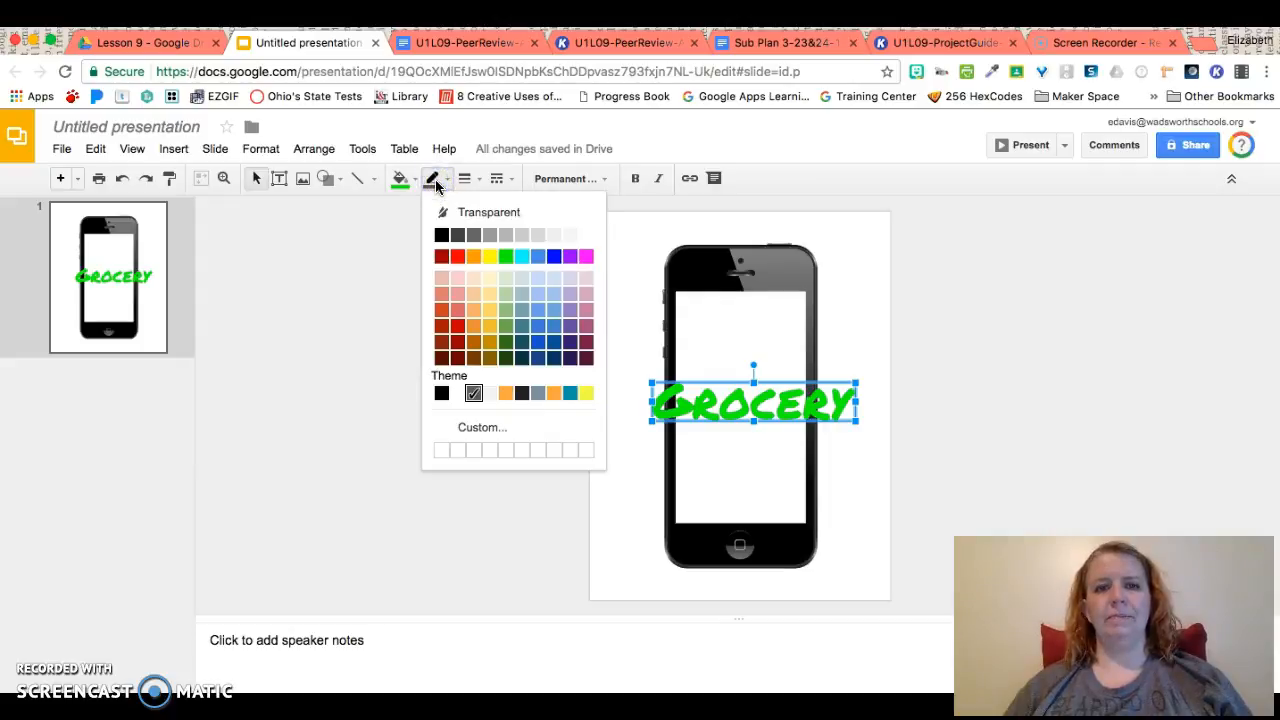
click(557, 262)
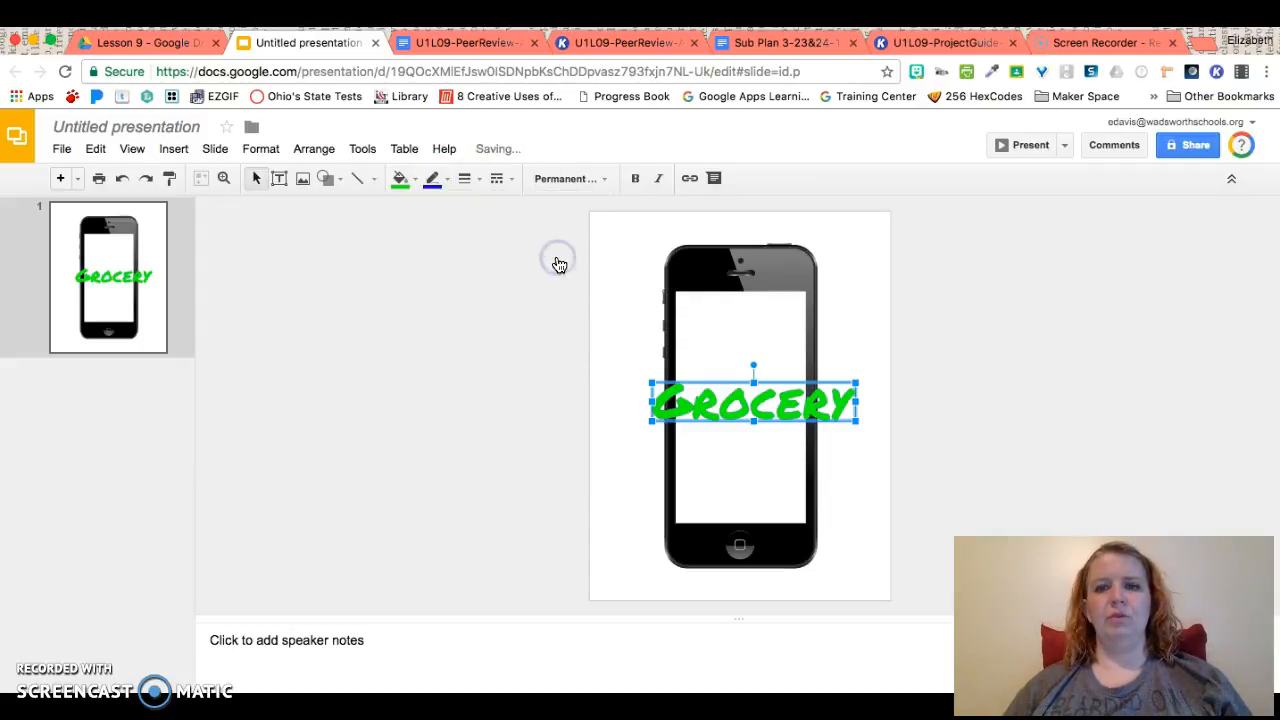
click(475, 180)
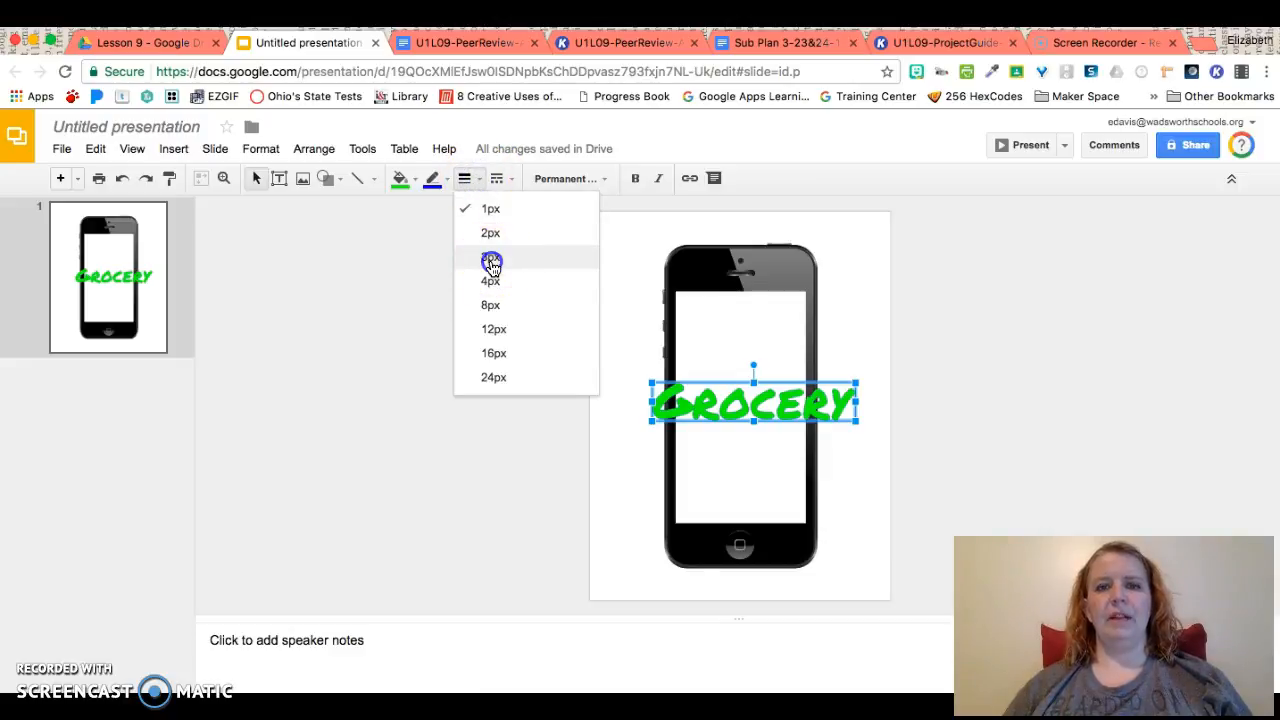
click(489, 257)
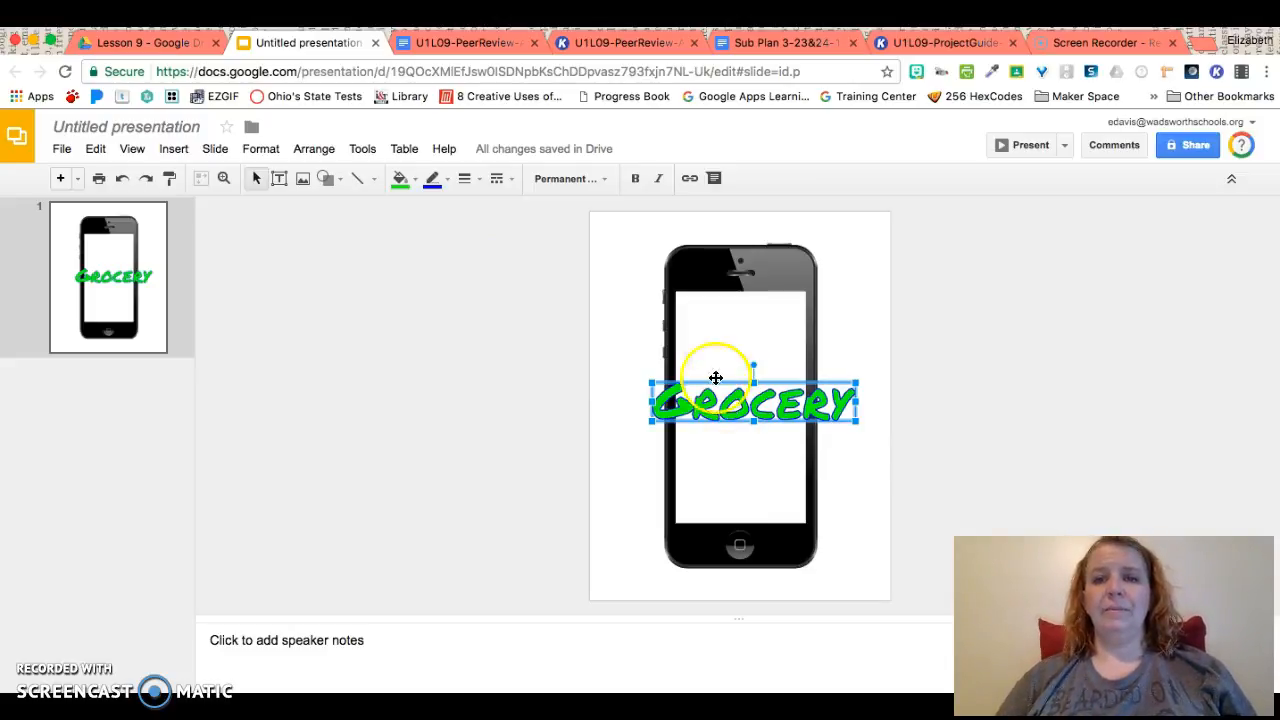
- Duplicate the "Grocery" word art directly below the original and change the copy's text to "etter"
click(639, 353)
key(super+v)
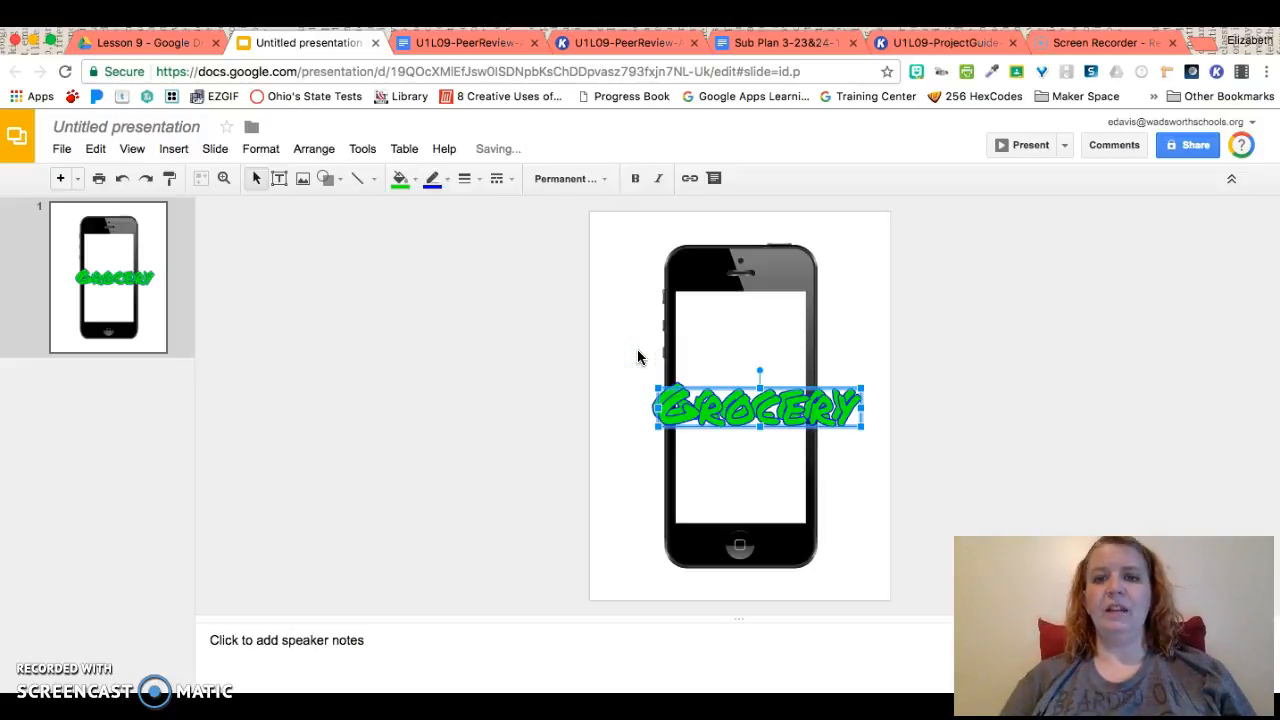
drag(729, 411, 724, 457)
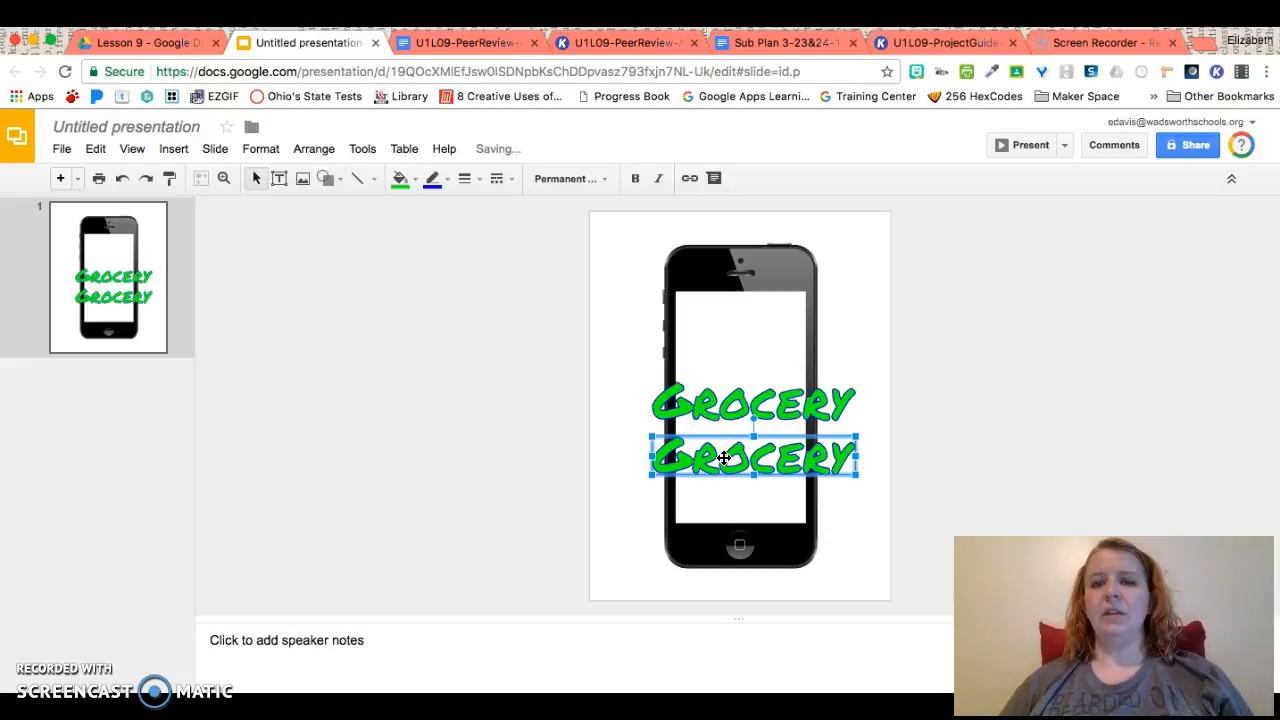
double_click(724, 457)
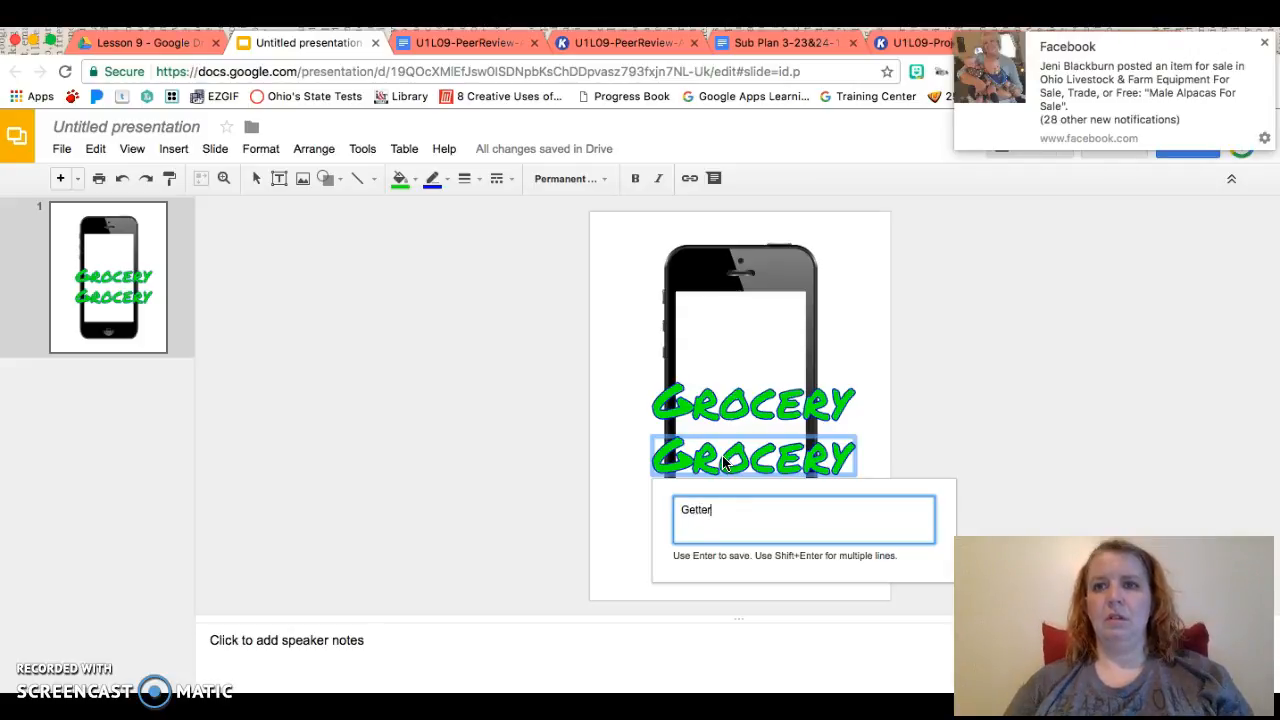
click(1265, 45)
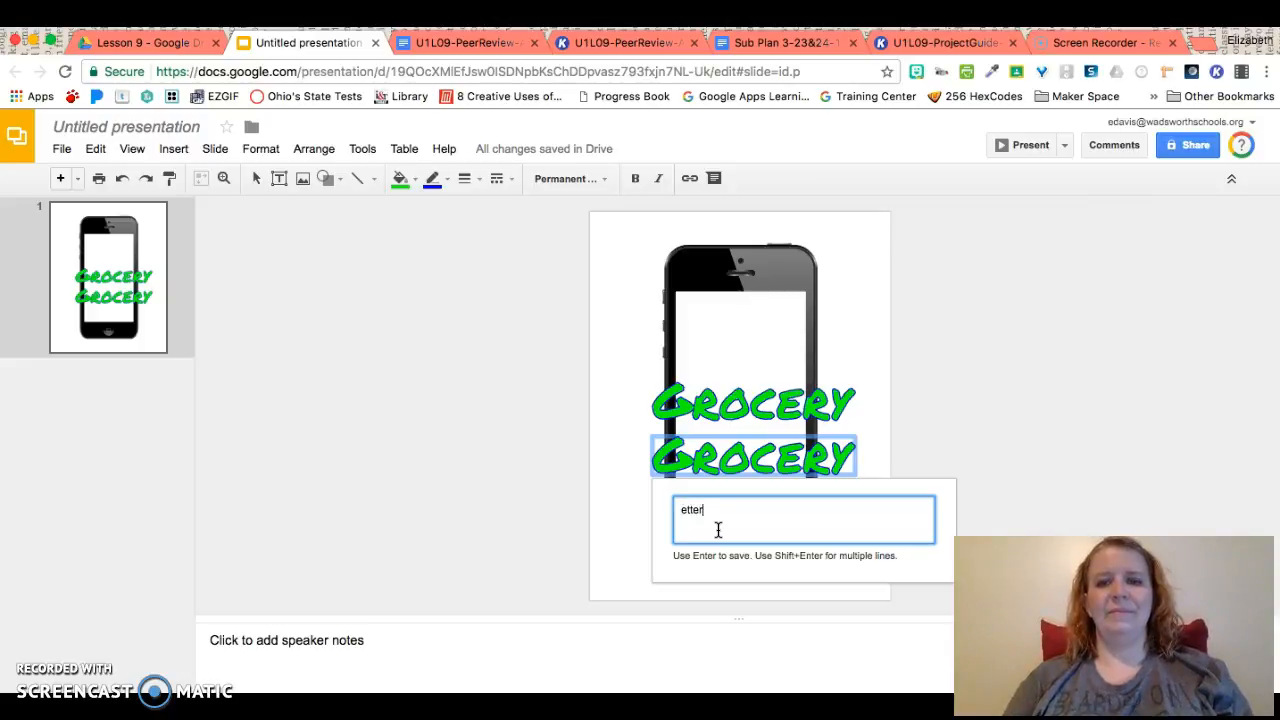
click(891, 432)
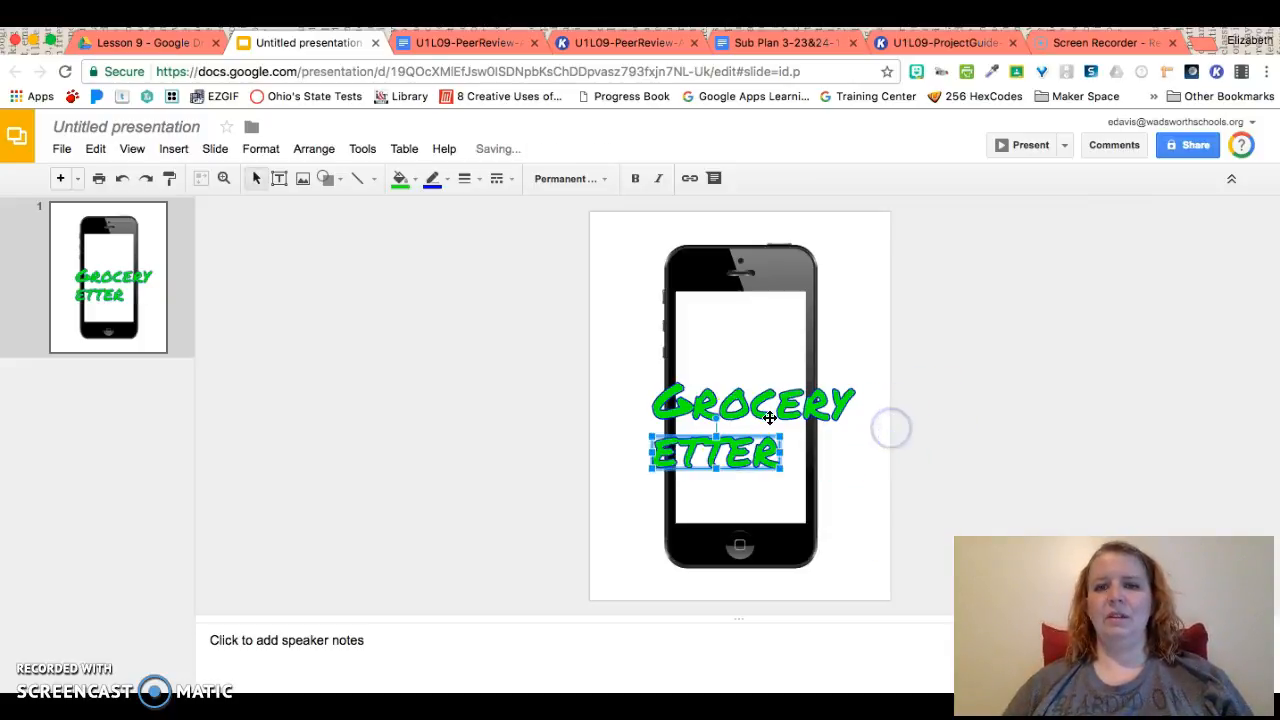
- Change the original "Grocery" word art's text to "rocery"
click(730, 403)
double_click(730, 404)
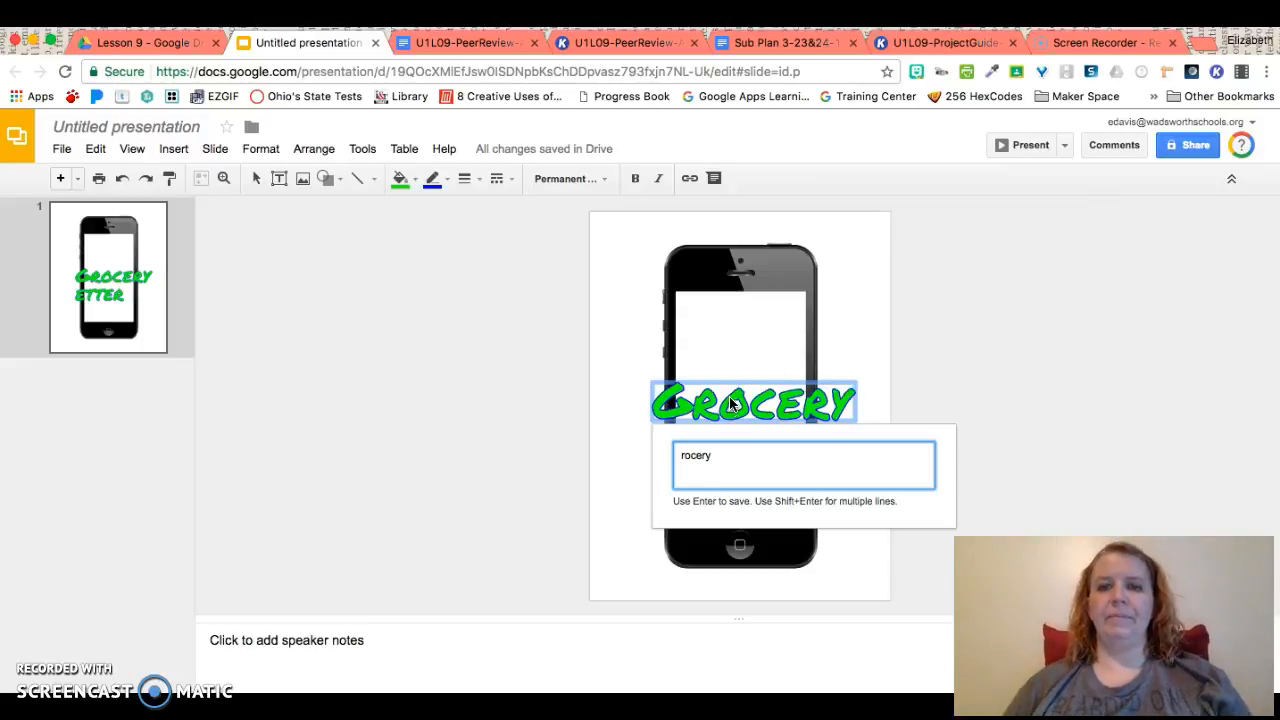
key(Return)
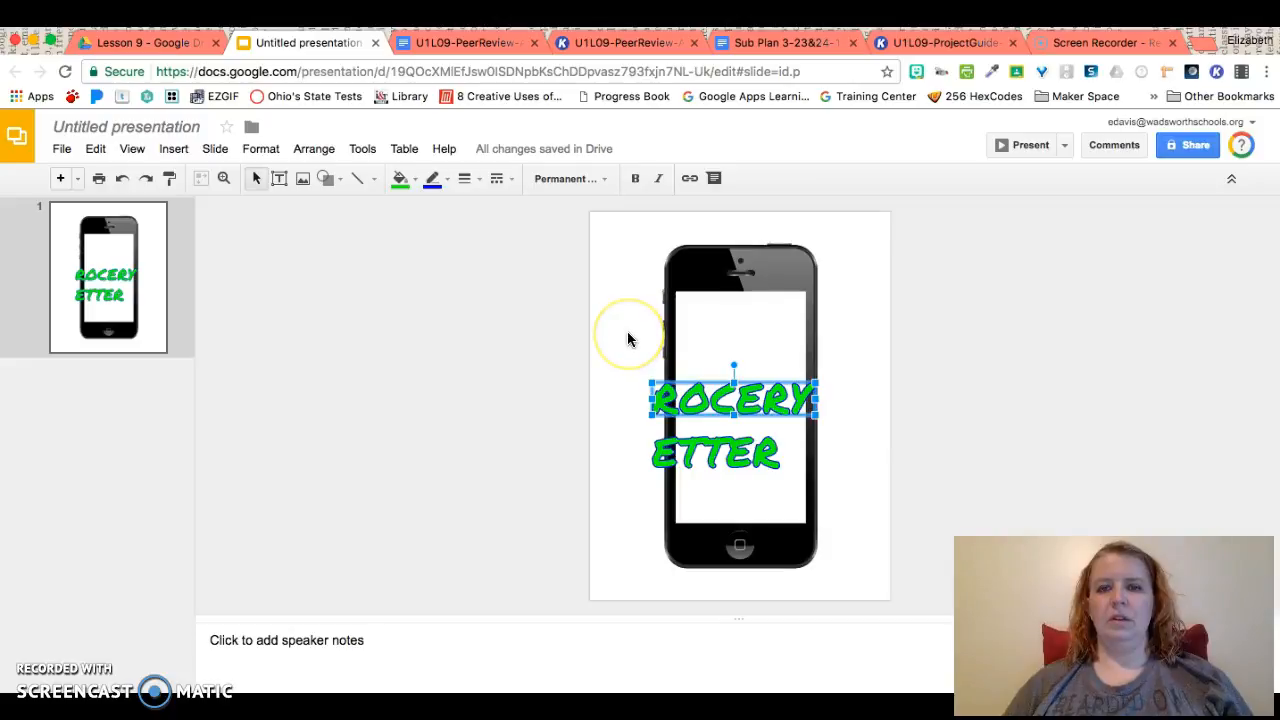
- Paste another "Grocery" word art copy above the other words and change its text to "G"
key(super+v)
drag(728, 422, 684, 340)
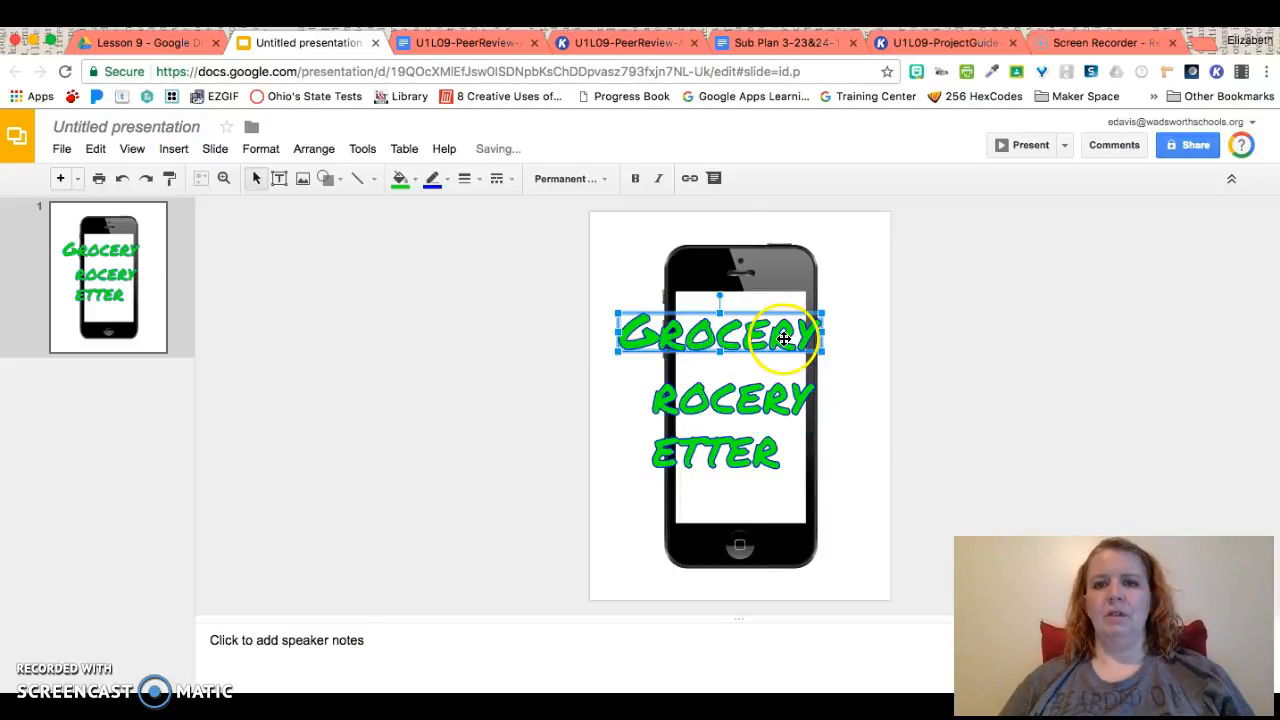
double_click(784, 338)
click(697, 402)
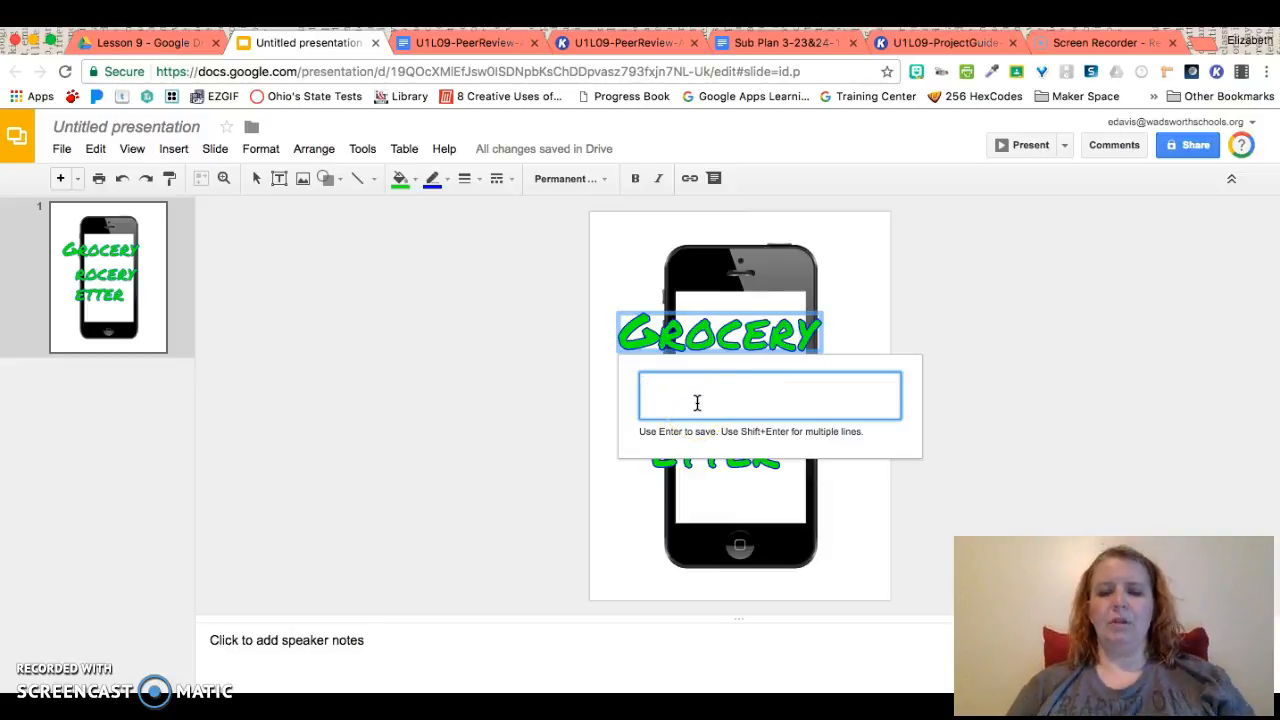
key(Return)
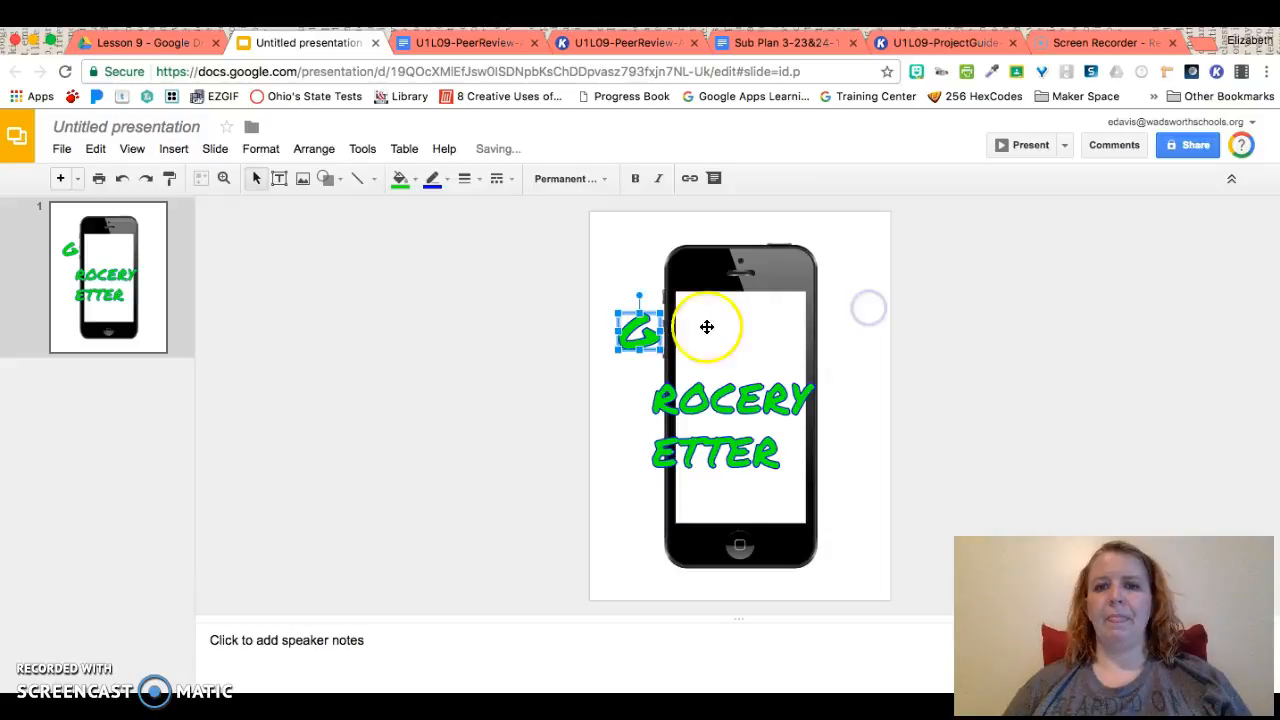
- Enlarge the "G" to span two lines and stack "rocery" and "etter" close beside it
drag(663, 349, 748, 334)
click(737, 447)
drag(737, 447, 760, 373)
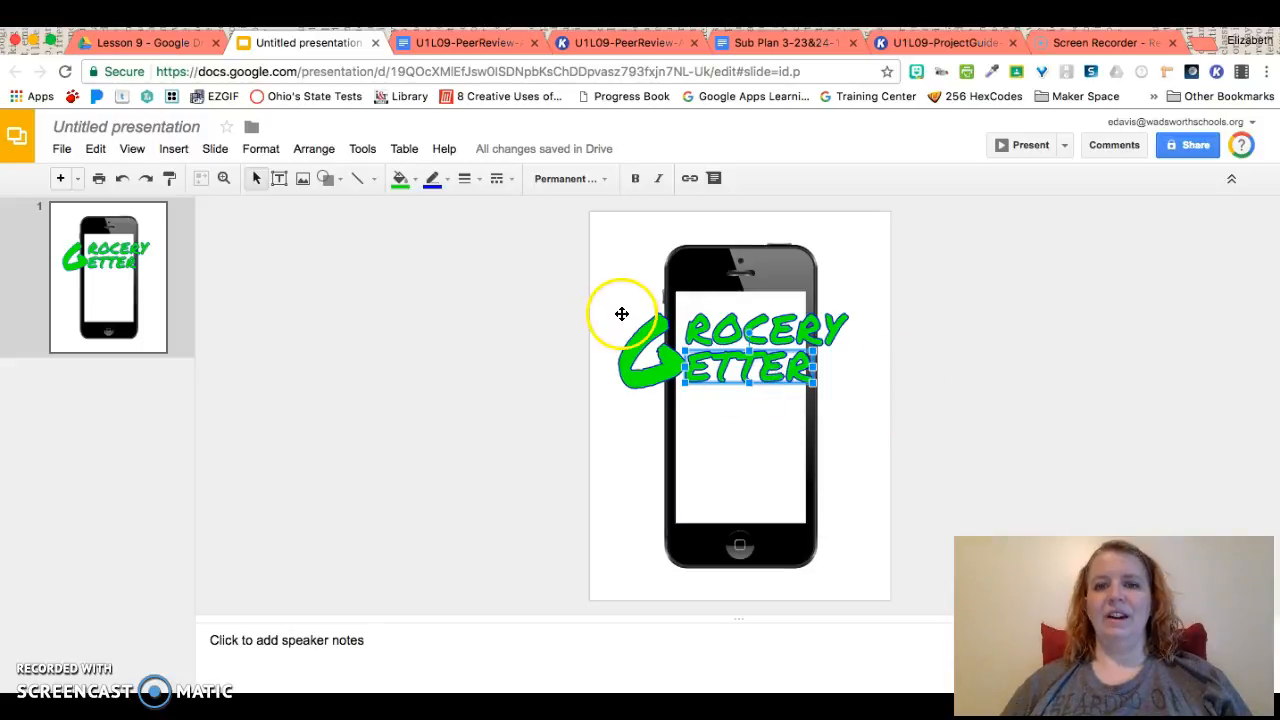
drag(698, 322, 685, 324)
click(575, 297)
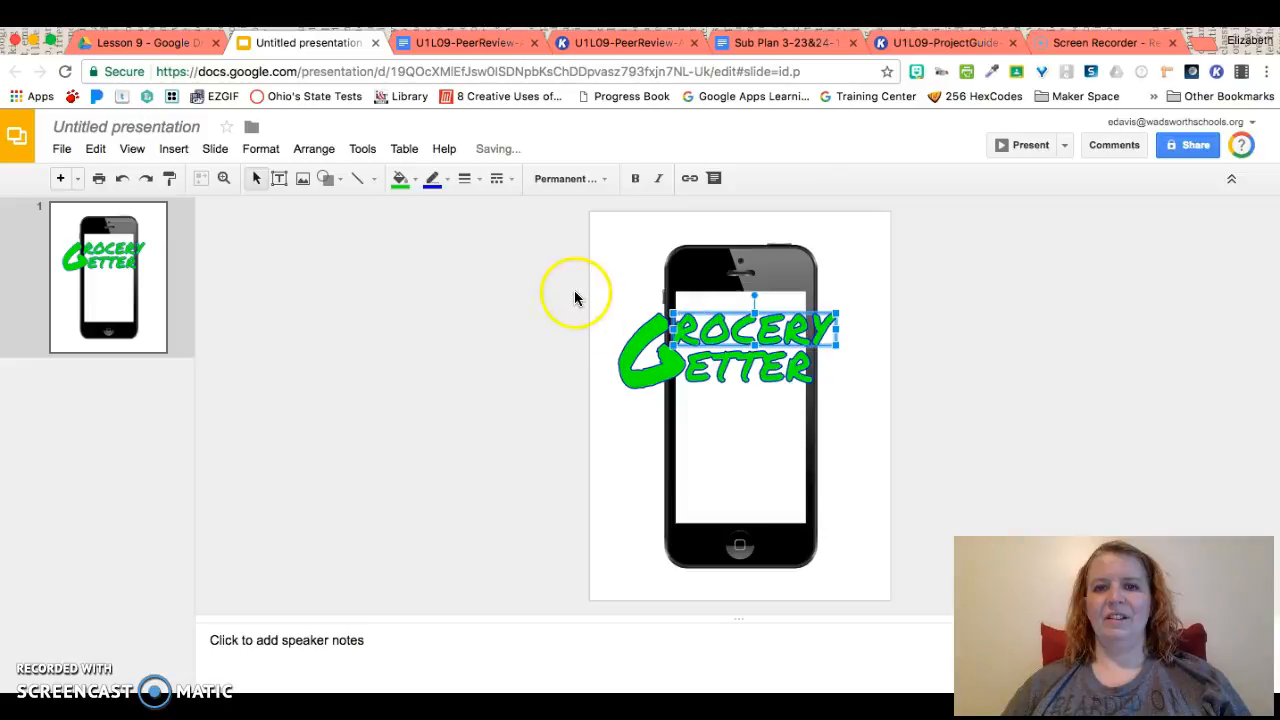
- Set the large "G" word art's font to Bangers and its fill to blue
click(639, 364)
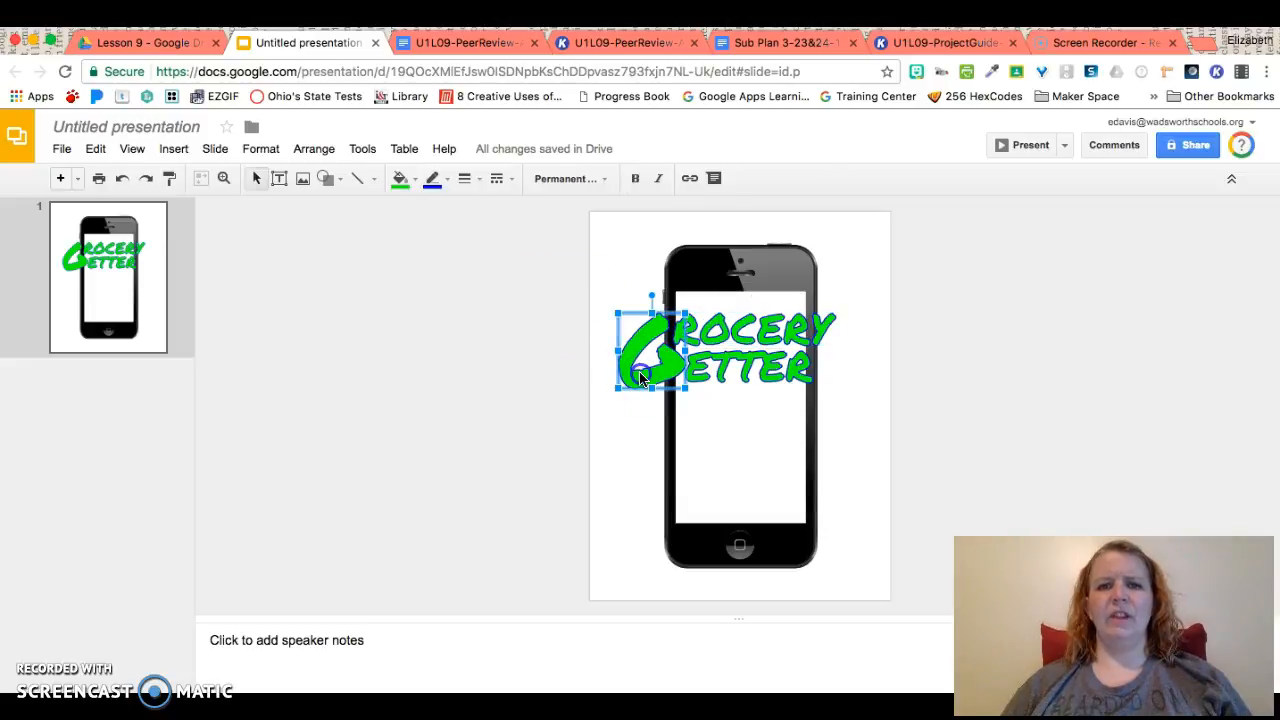
double_click(641, 378)
click(571, 179)
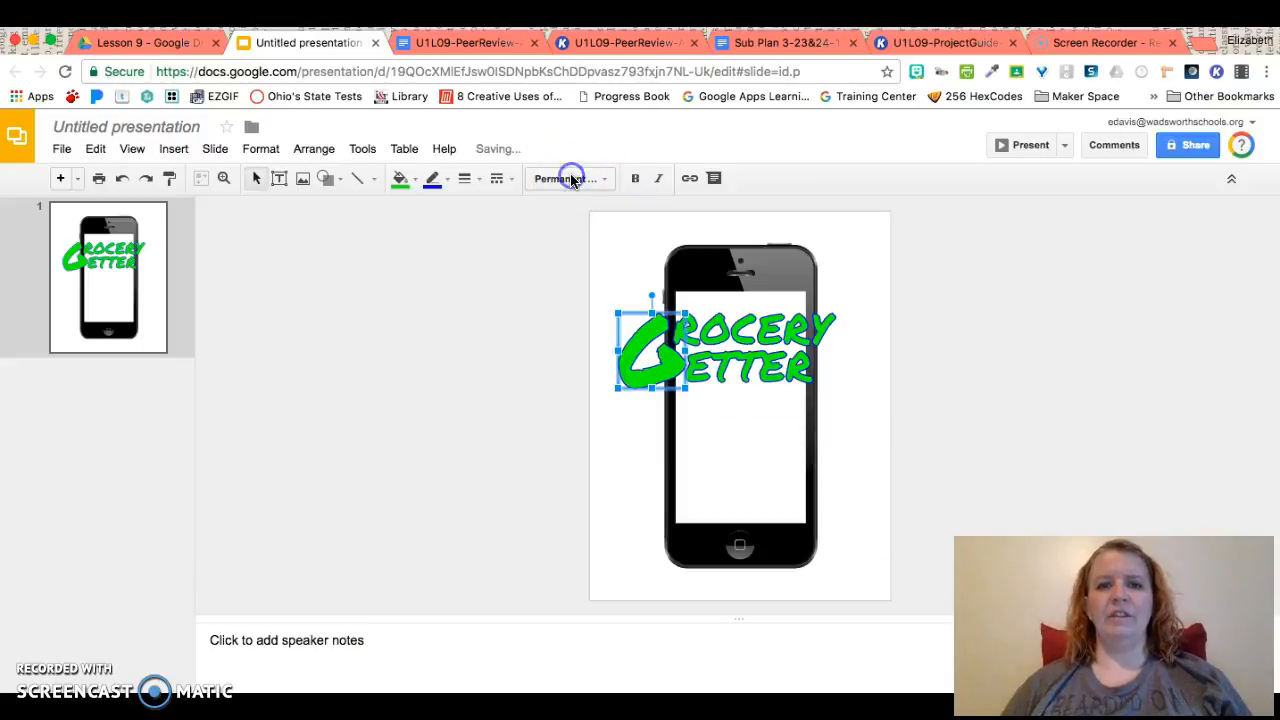
click(571, 179)
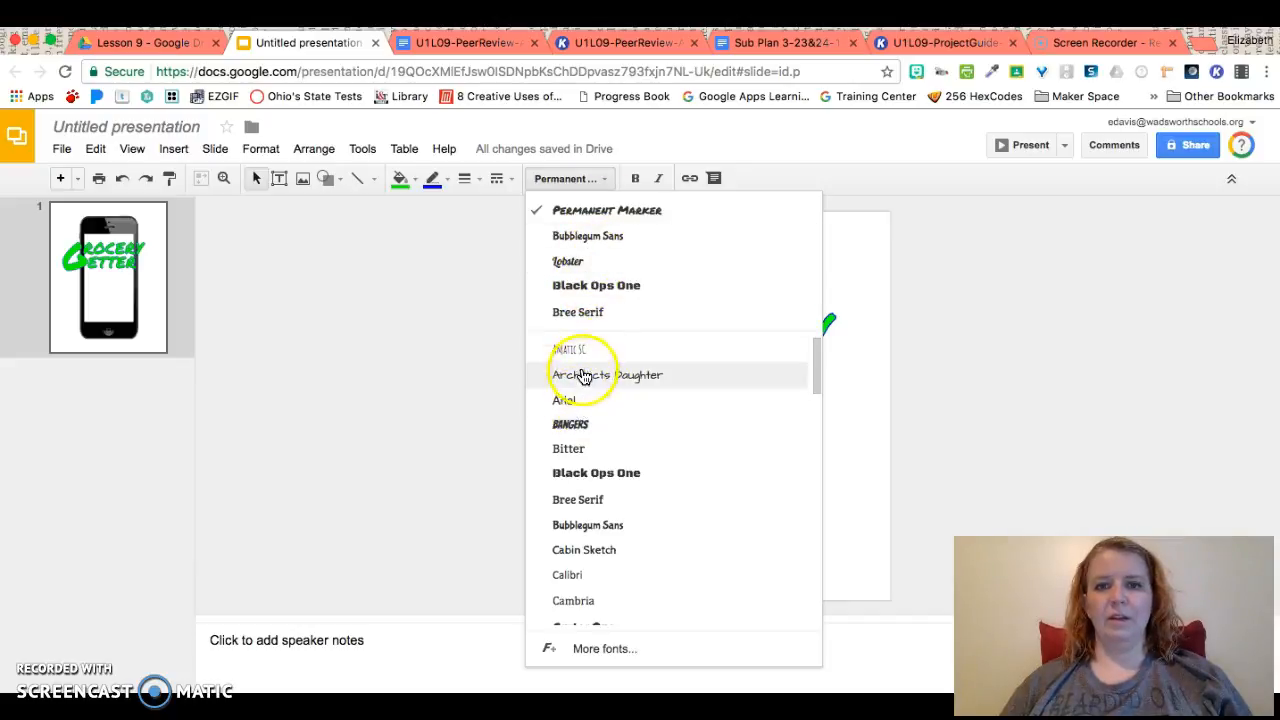
click(581, 432)
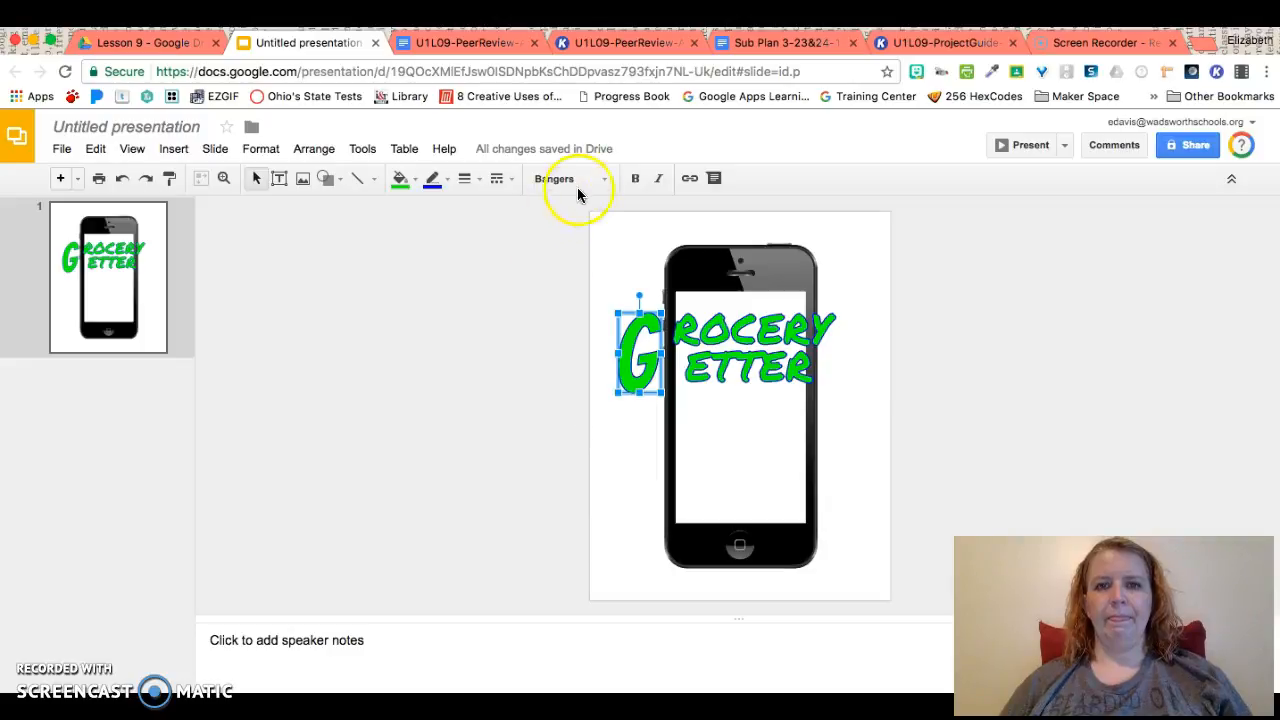
click(400, 178)
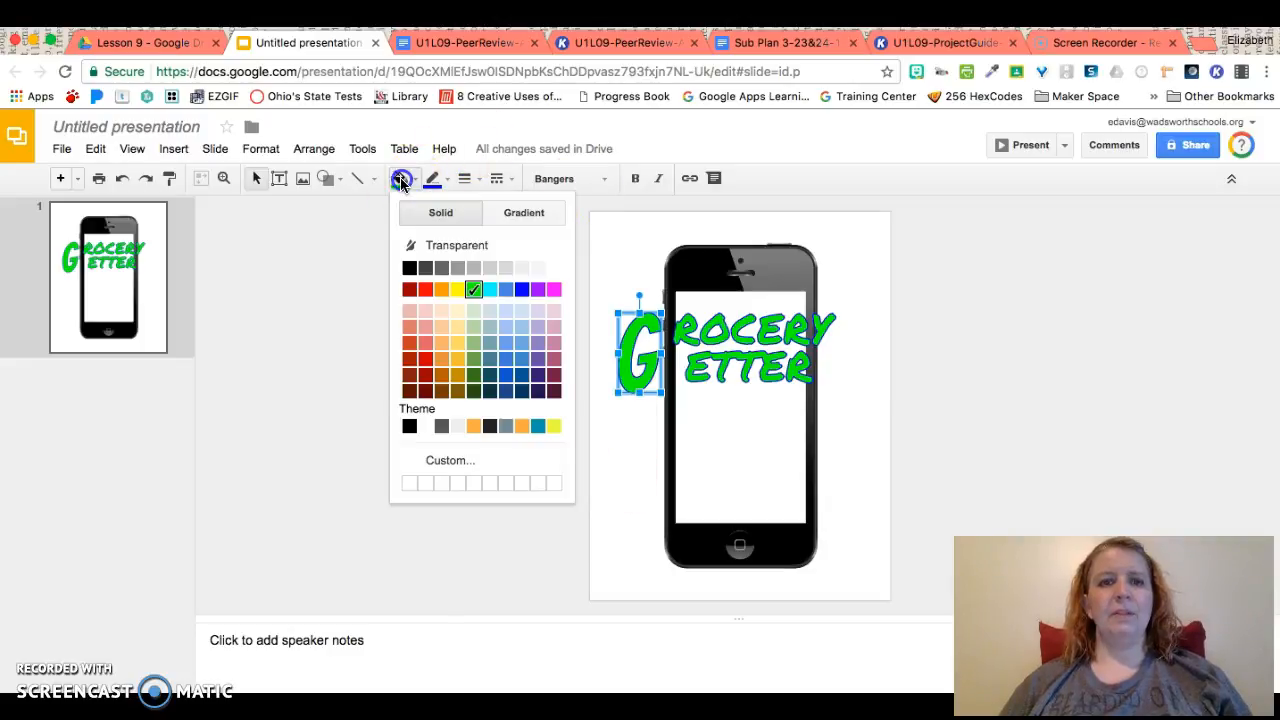
click(522, 289)
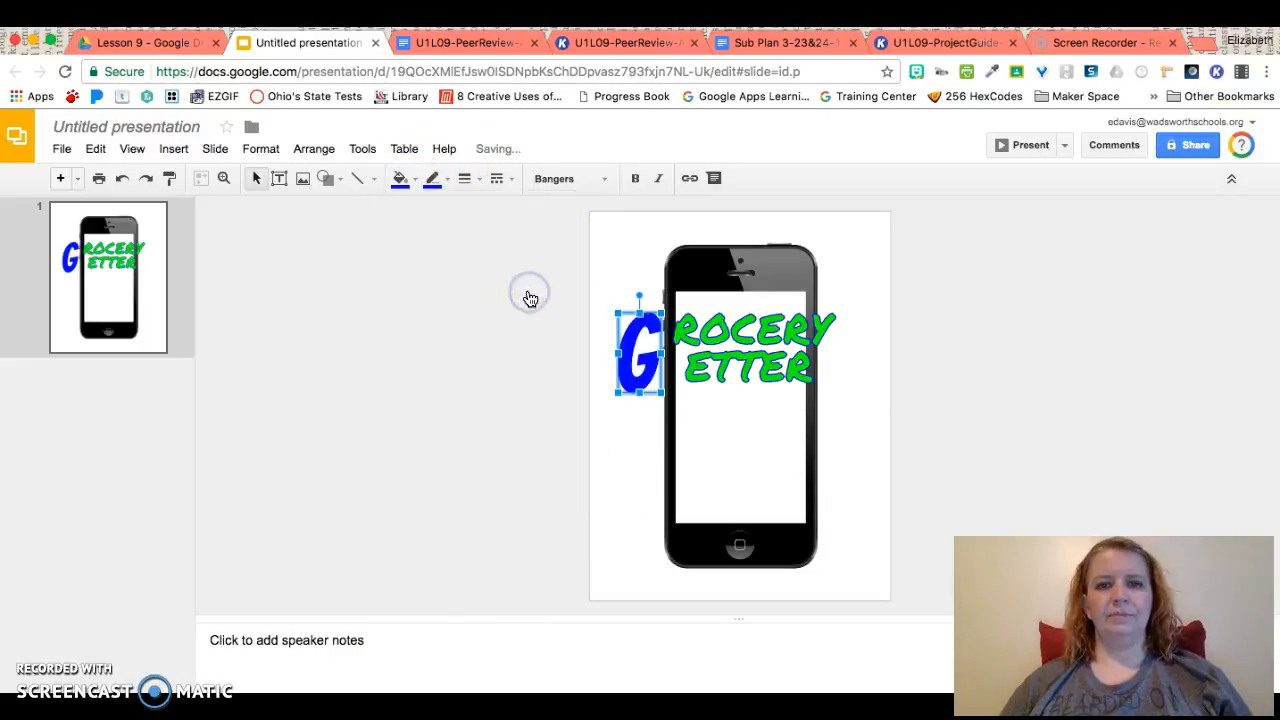
- Set the large "G" word art's outline to green and move it against "rocery" and "etter" so it slightly overlaps both words
click(432, 178)
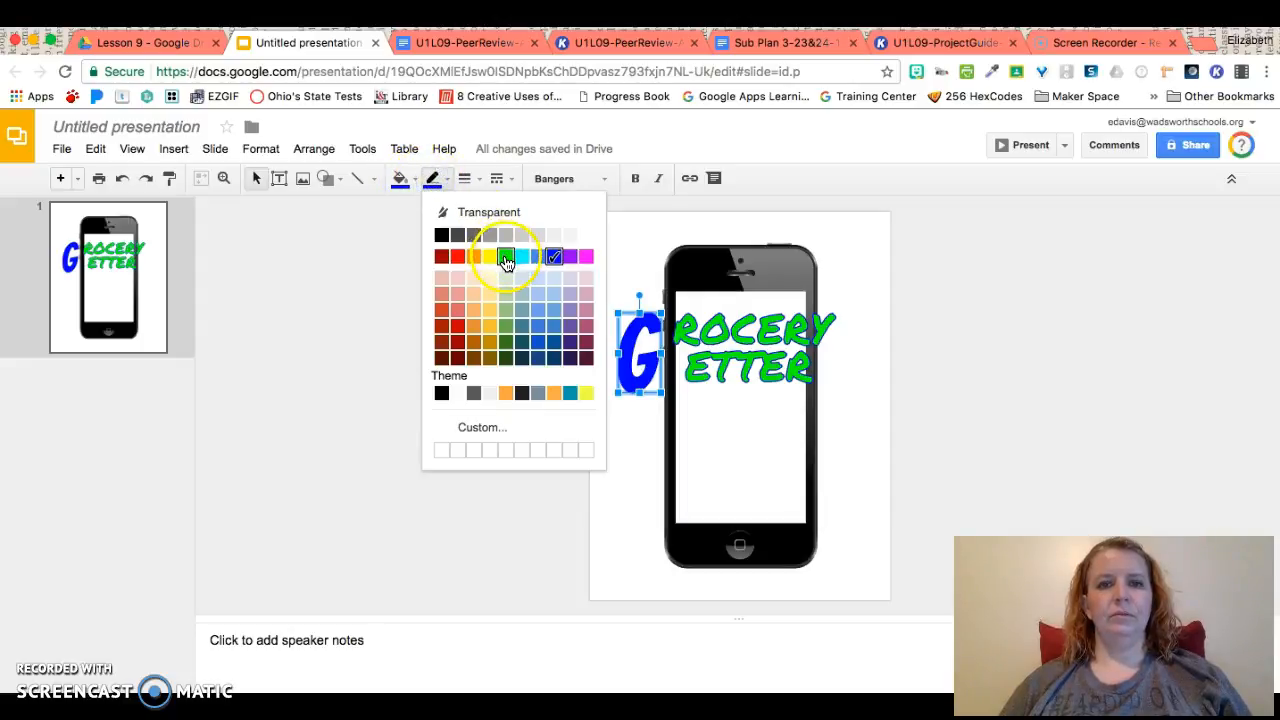
click(505, 257)
drag(650, 371, 671, 366)
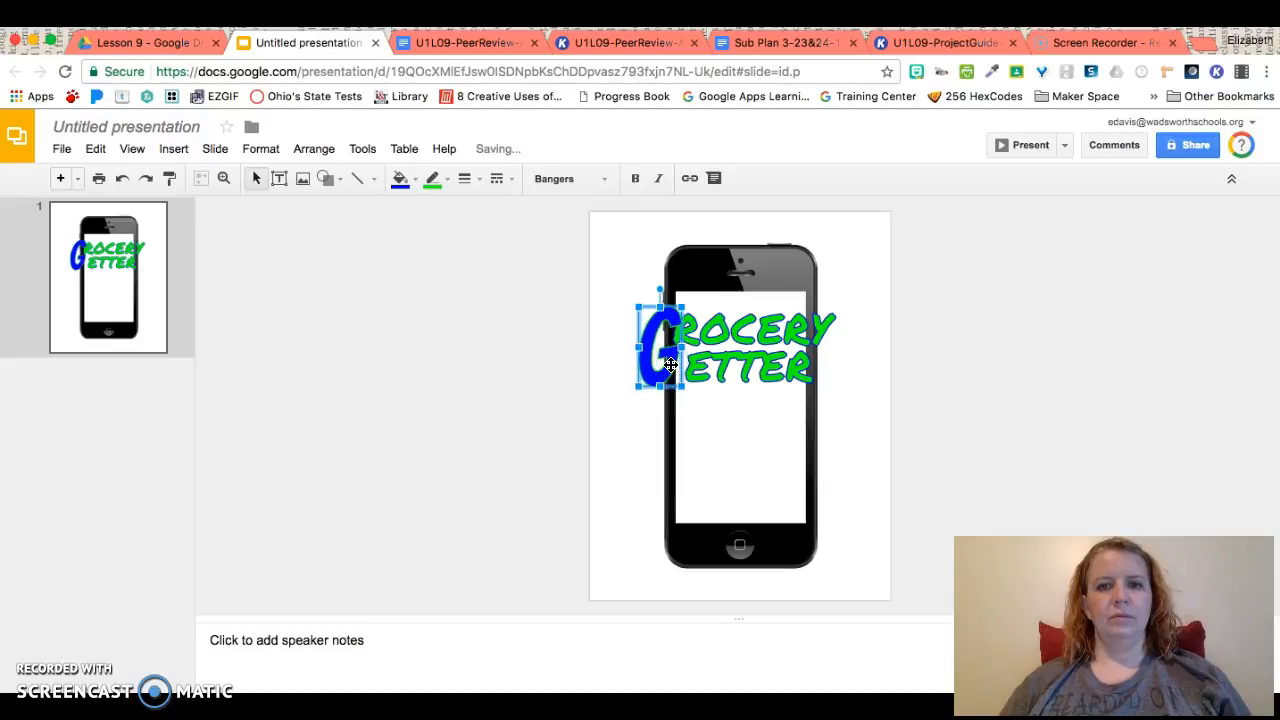
key(Right)
key(Right)
key(Right)
key(Right)
key(Right)
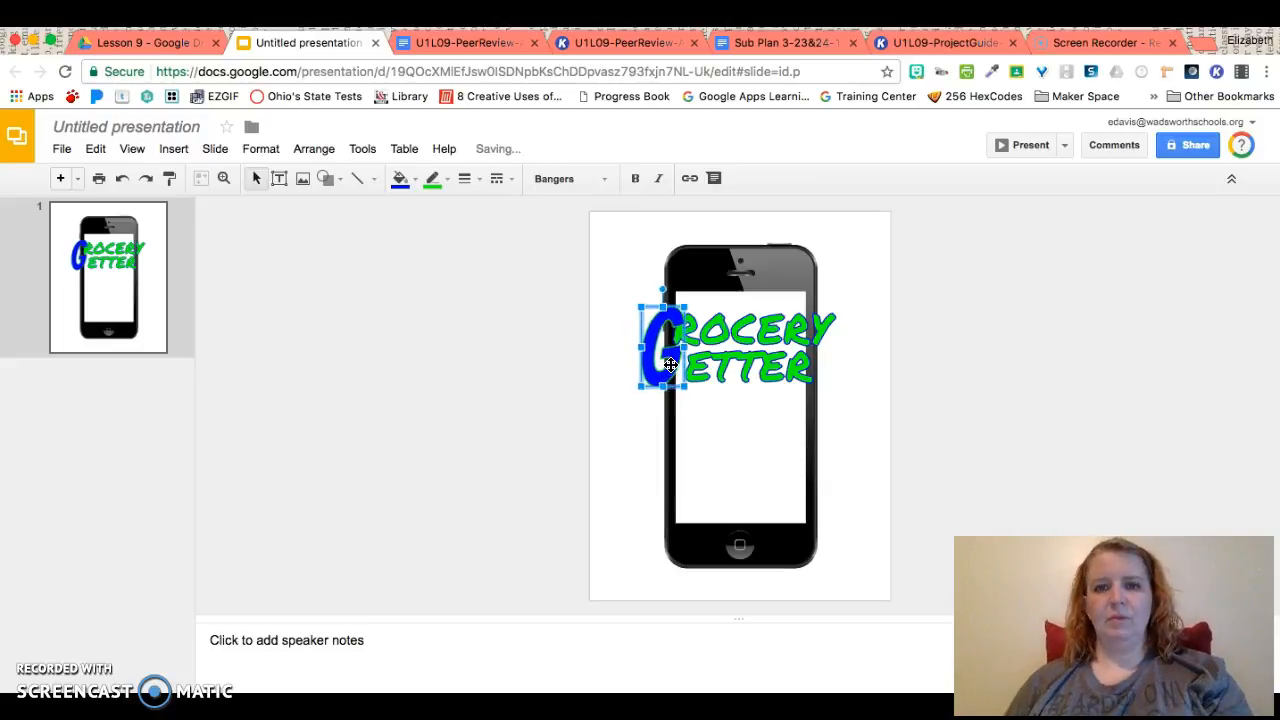
key(Right)
key(Right)
key(Right)
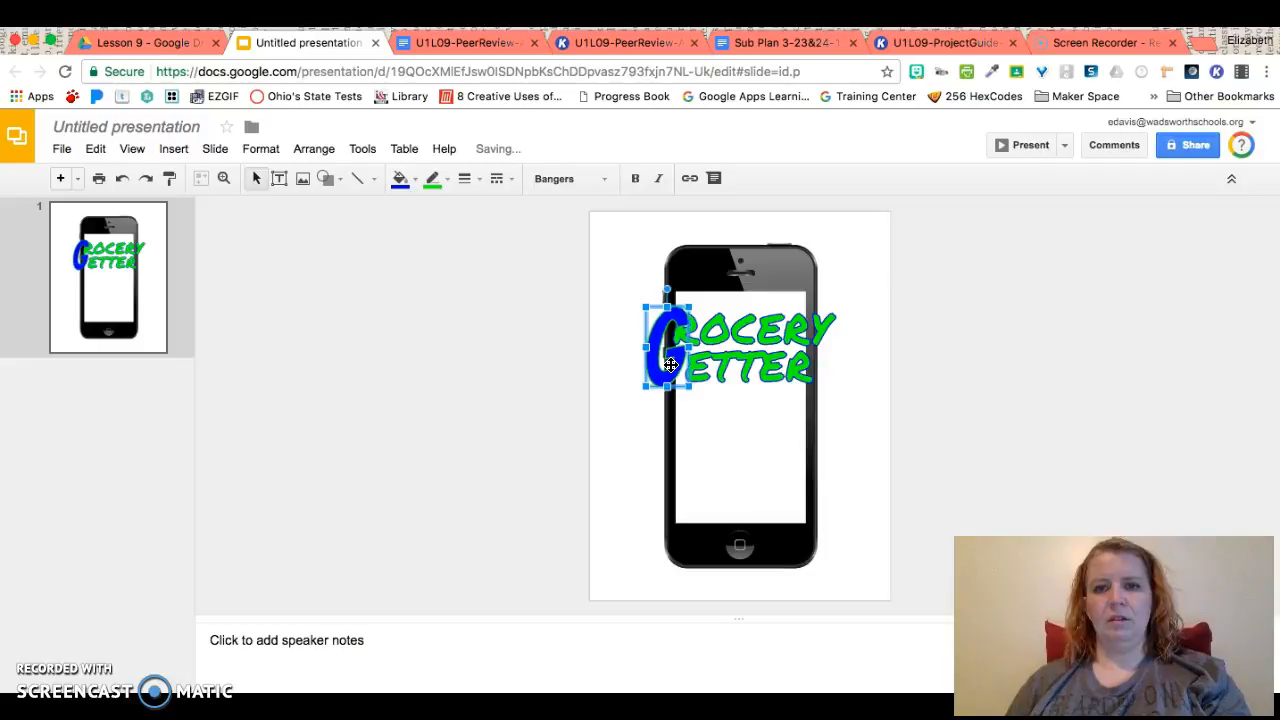
key(Right)
key(Right)
key(Right)
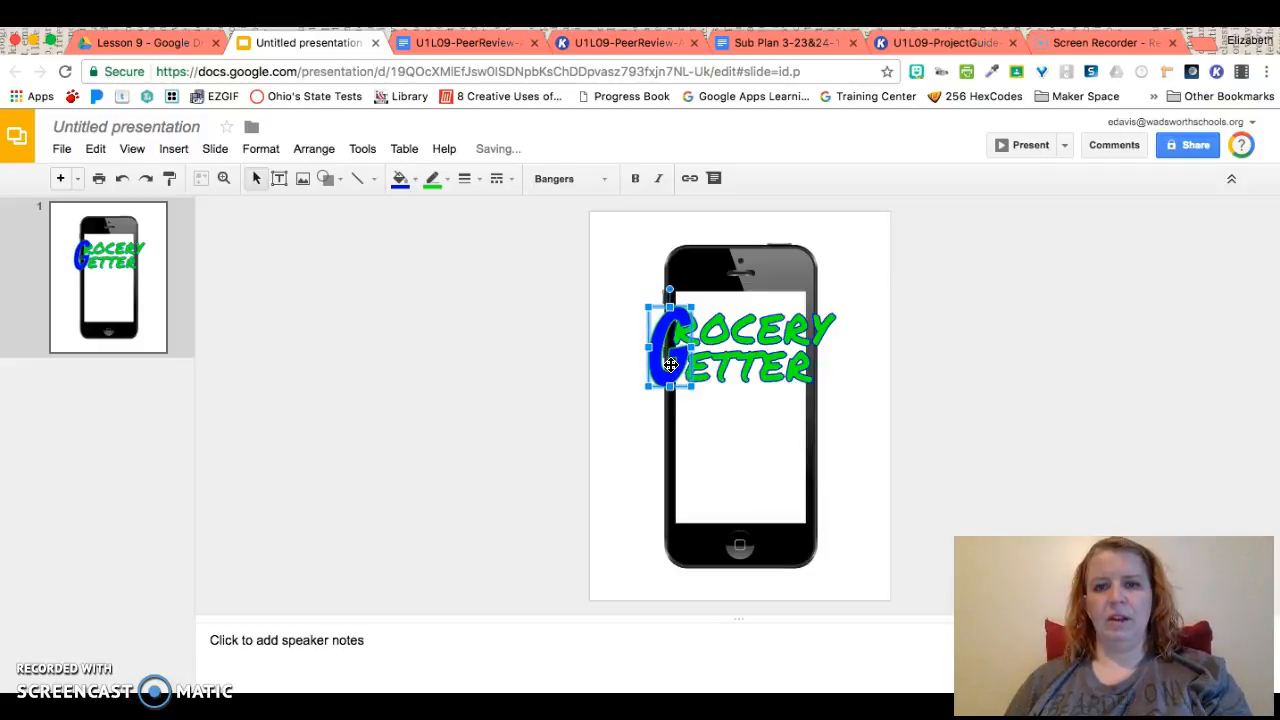
key(Down)
key(Down)
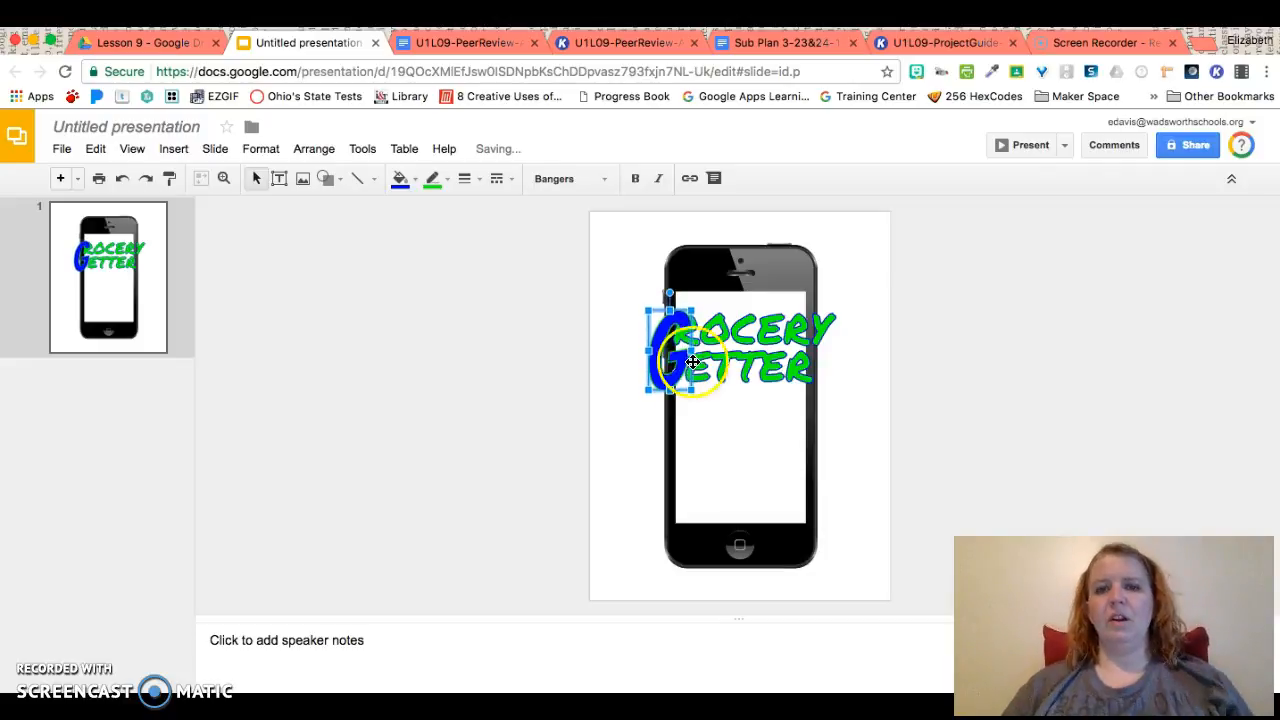
- Send the large "G" word art backward one level in the stacking order
right_click(668, 370)
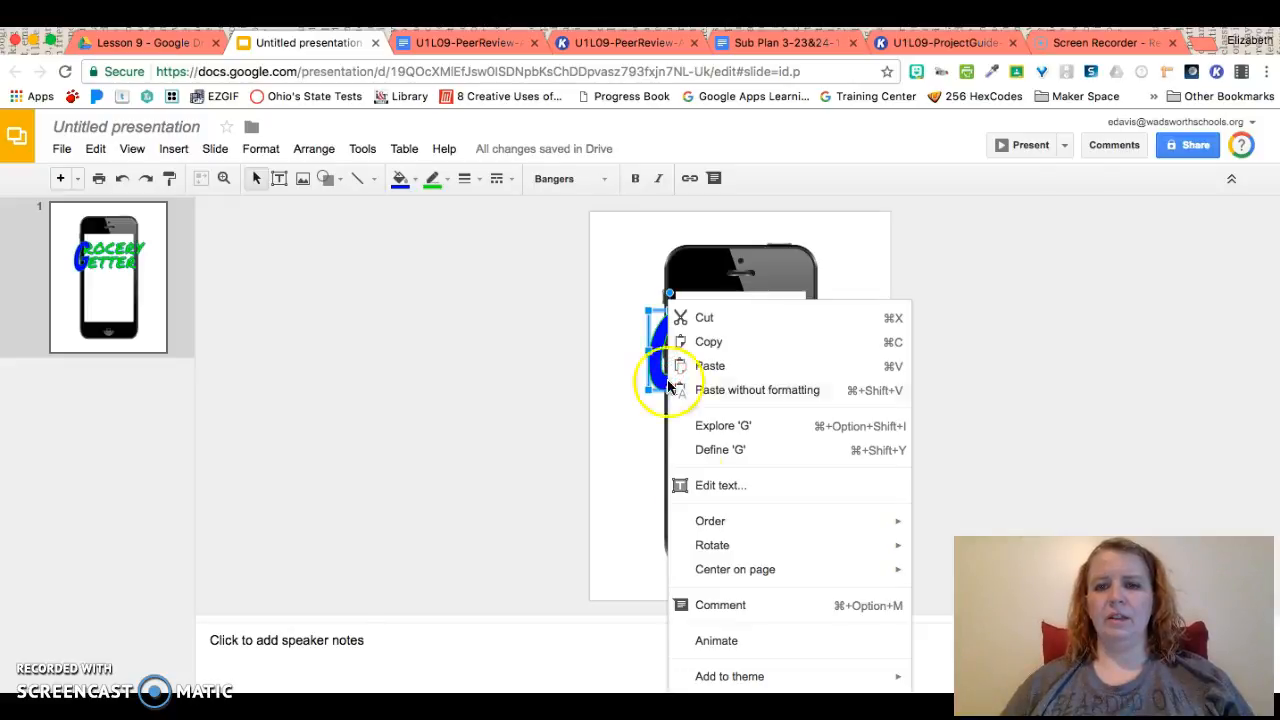
mouse_move(708, 531)
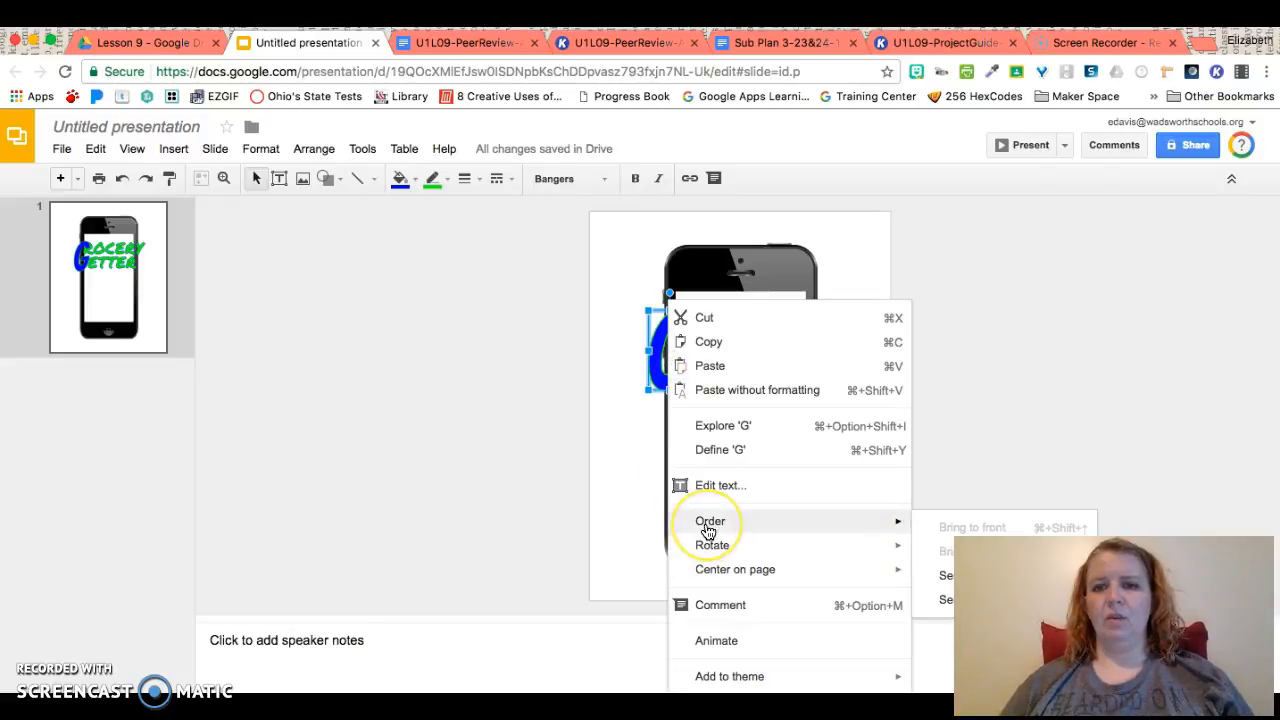
click(948, 578)
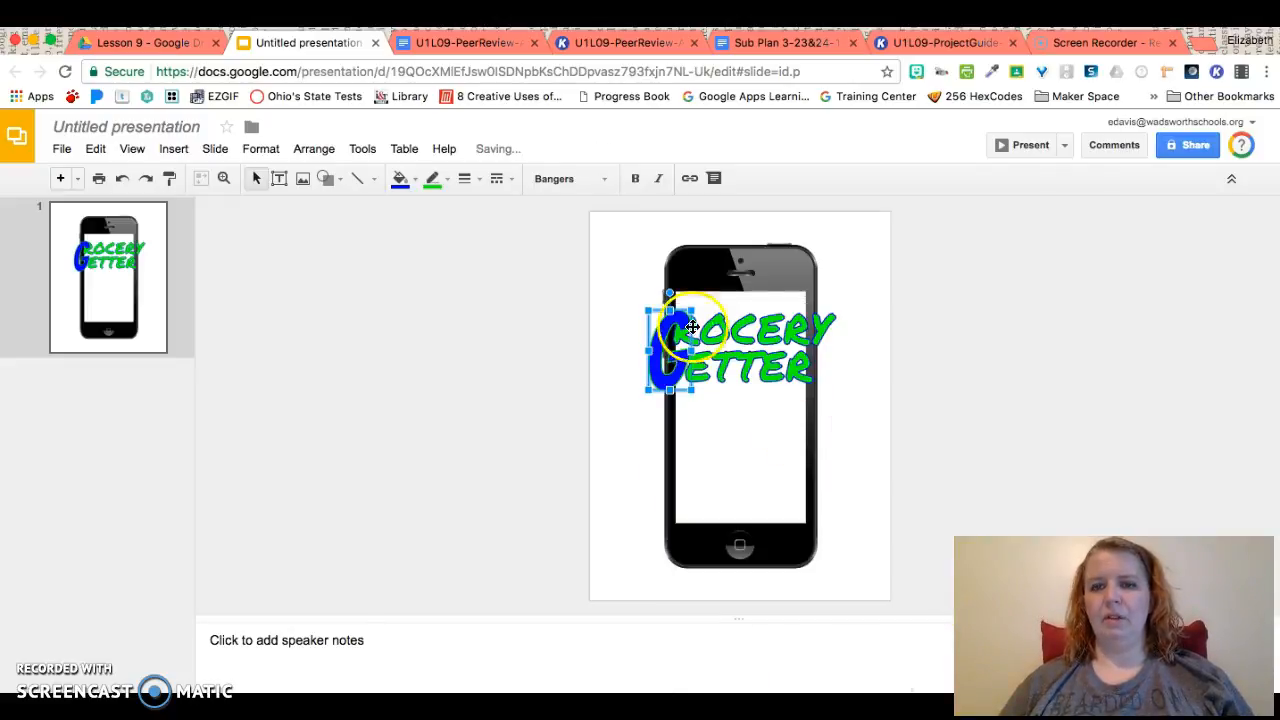
- Bring the "rocery" word art to the front so it overlaps the large "G"
click(726, 330)
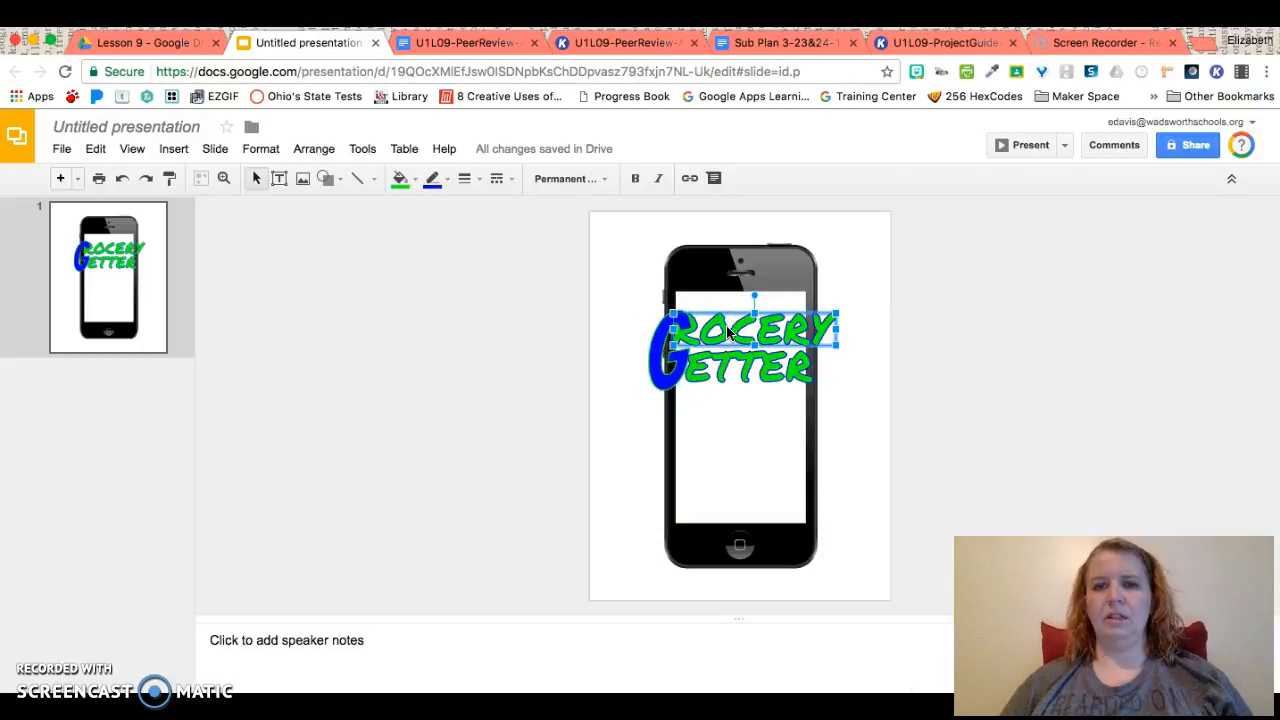
right_click(740, 328)
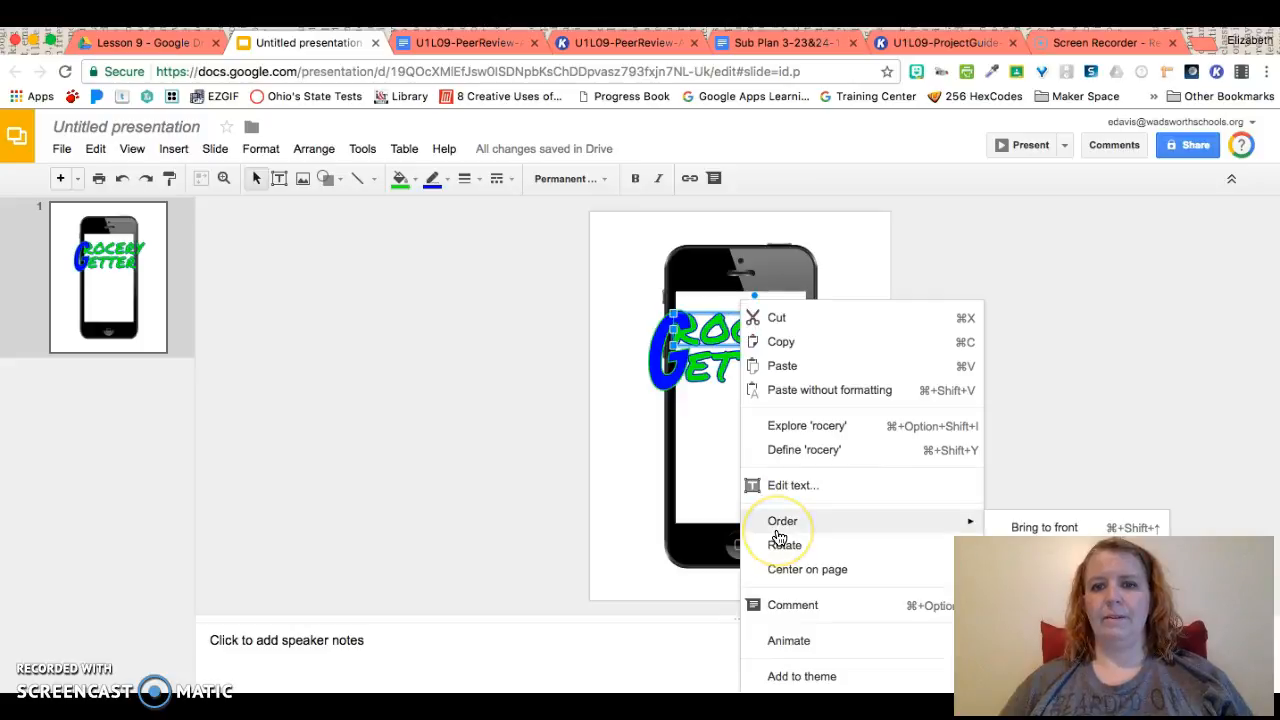
mouse_move(968, 527)
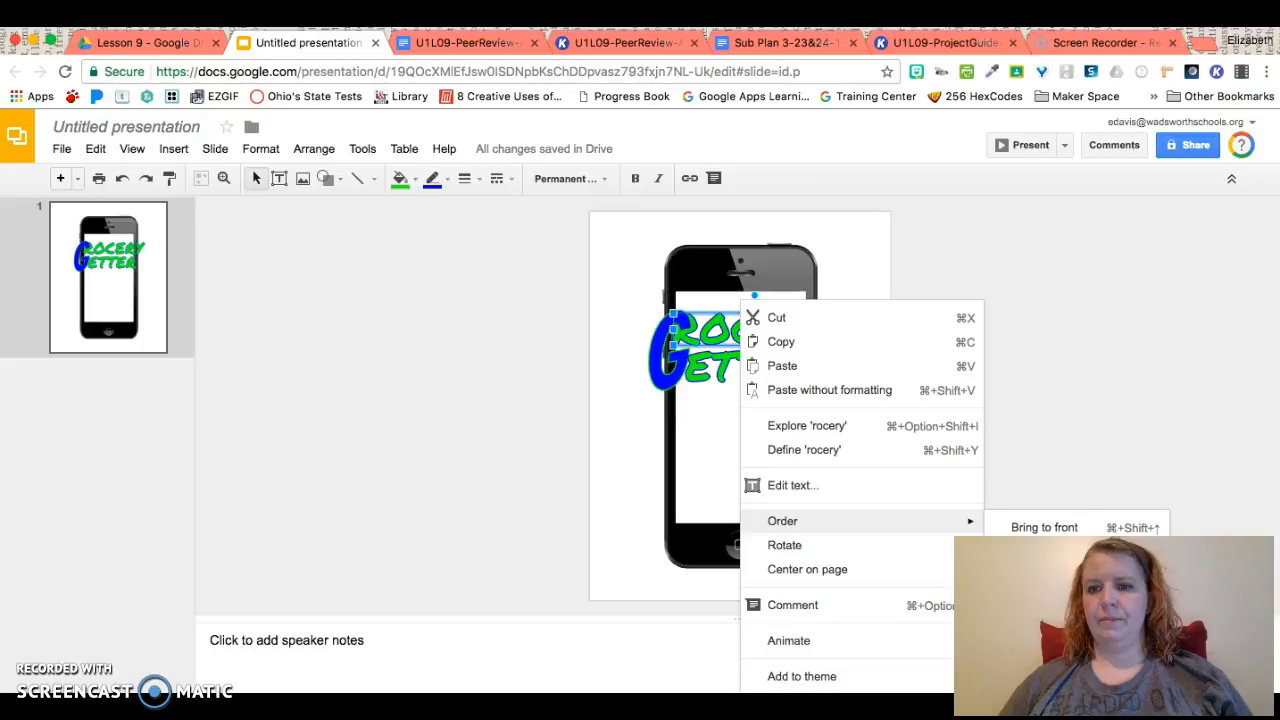
click(1044, 527)
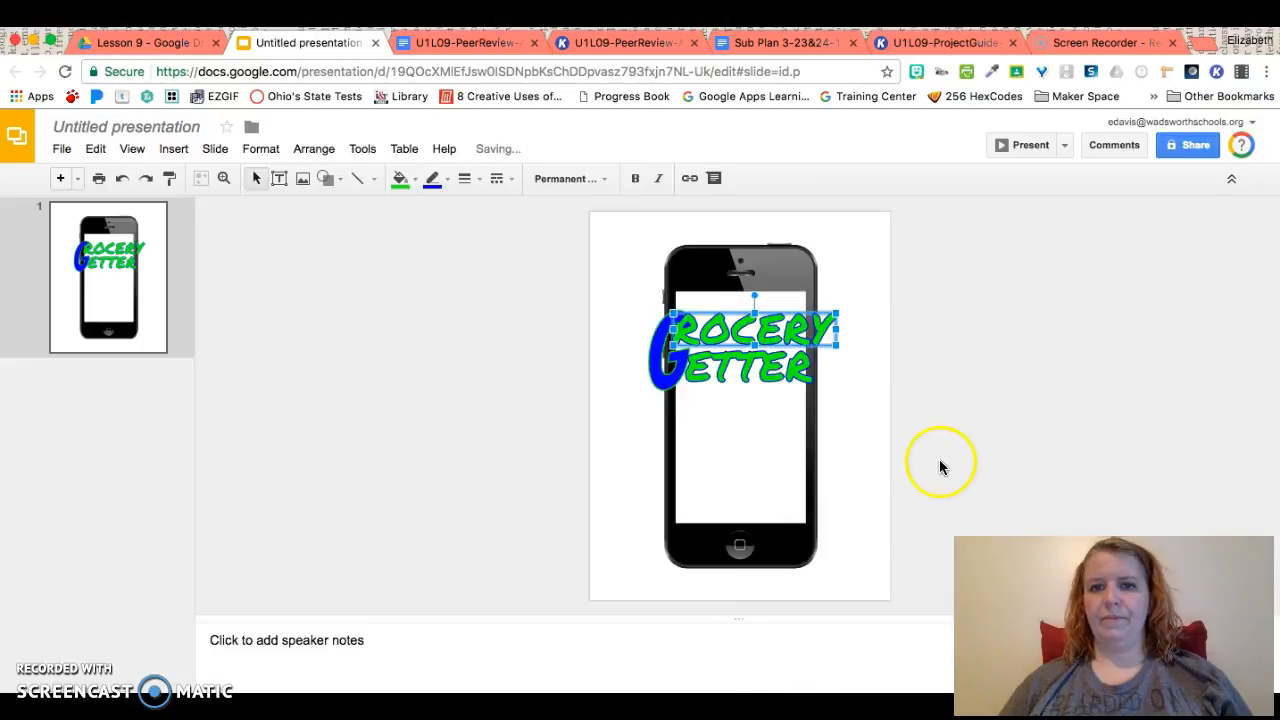
- Select the three word art pieces without the phone image, shrink them together and centre them at the top of the phone's screen
click(761, 386)
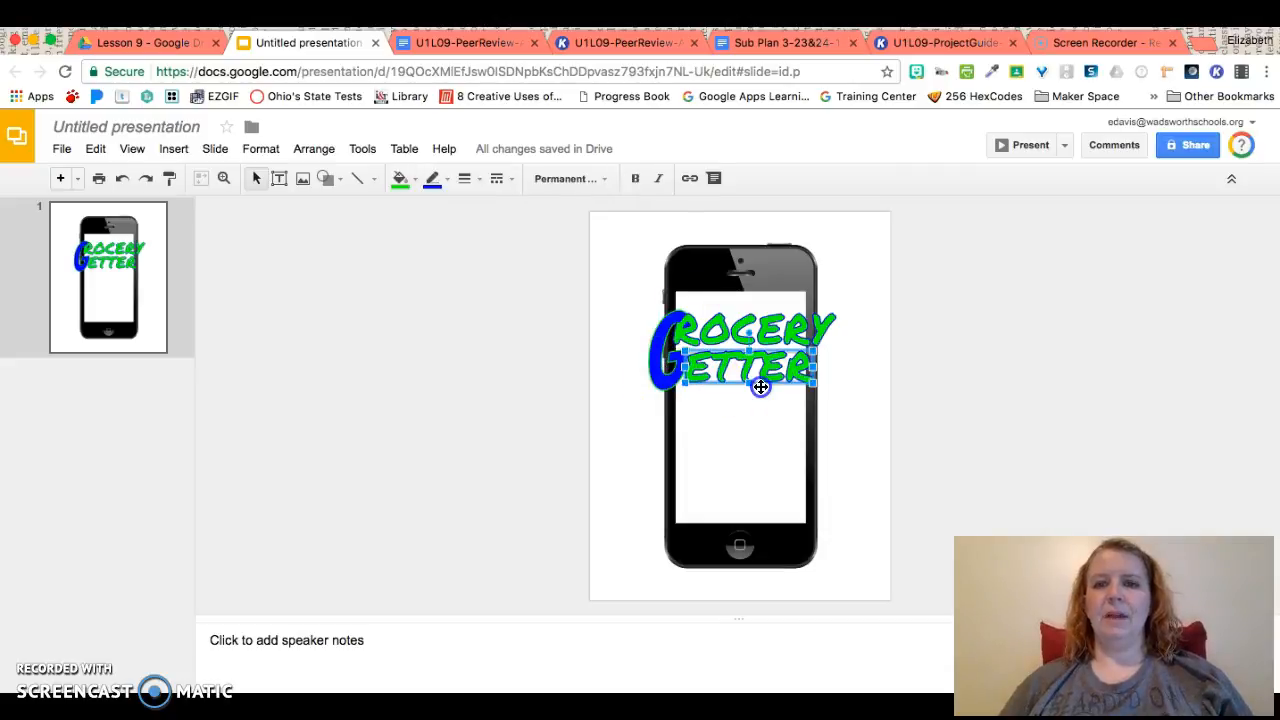
click(673, 380)
click(735, 328)
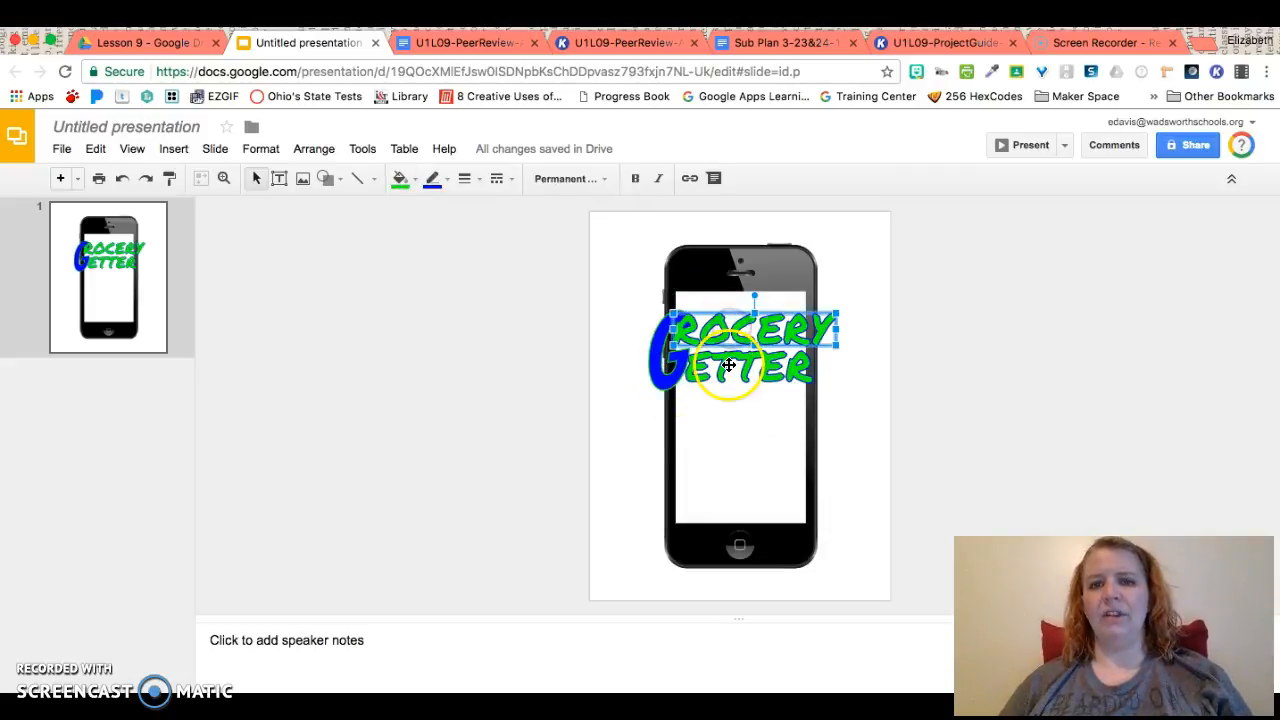
drag(630, 305, 849, 404)
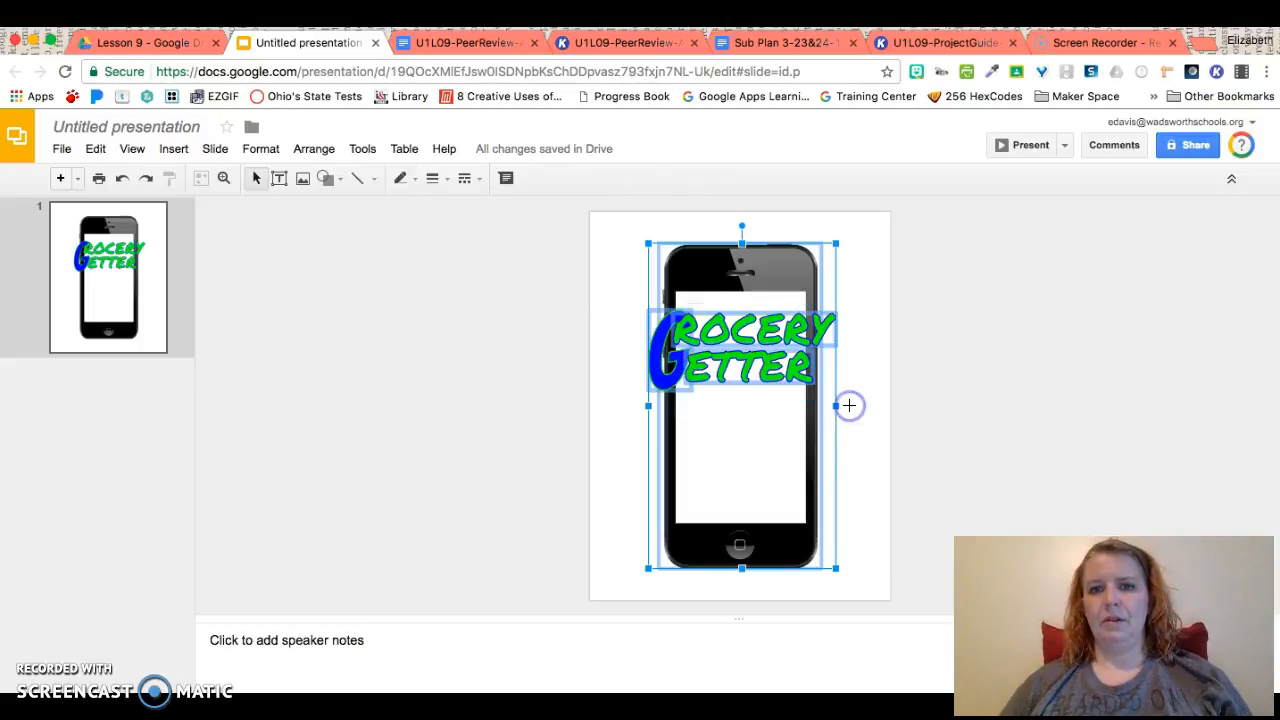
shift+click(786, 448)
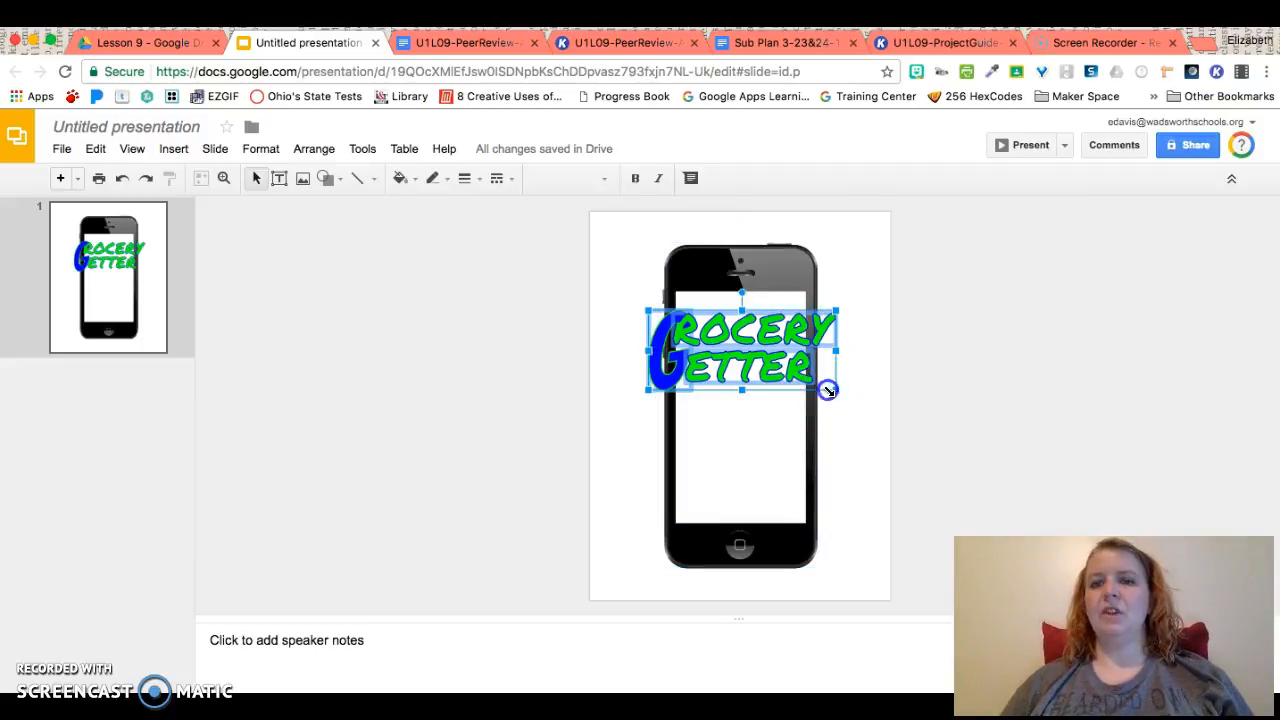
drag(740, 356, 740, 317)
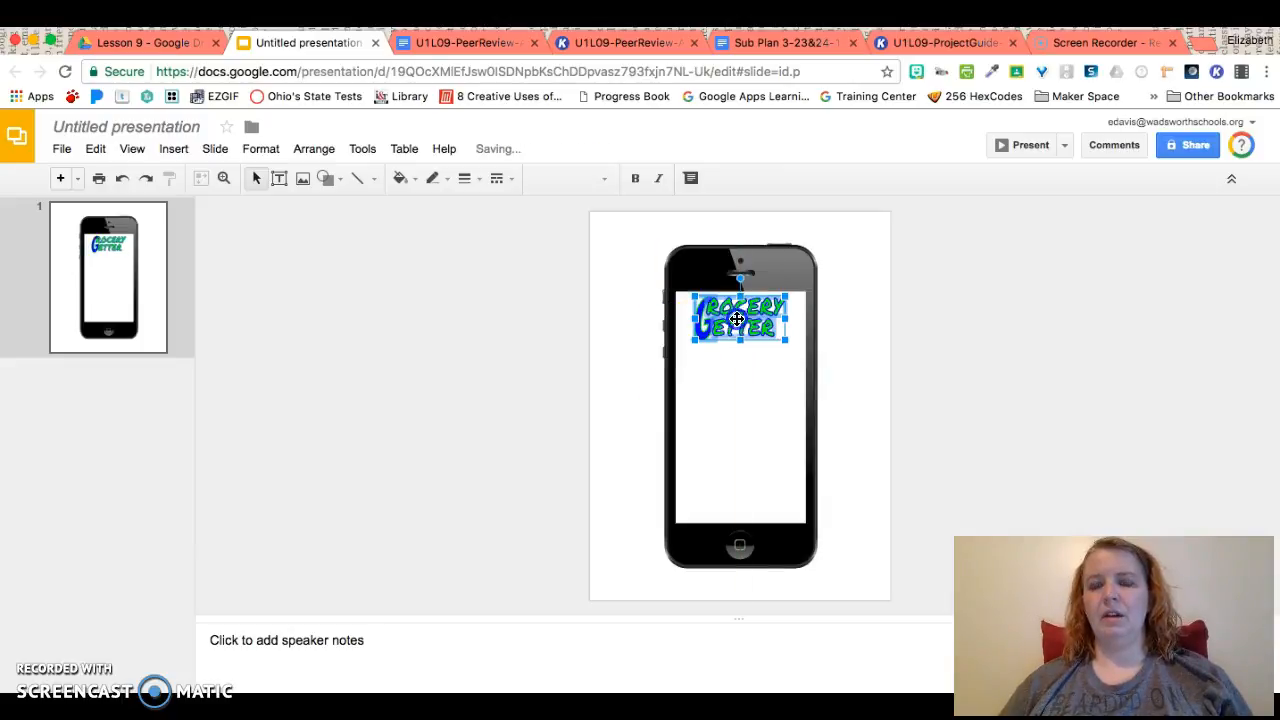
click(873, 389)
click(1070, 414)
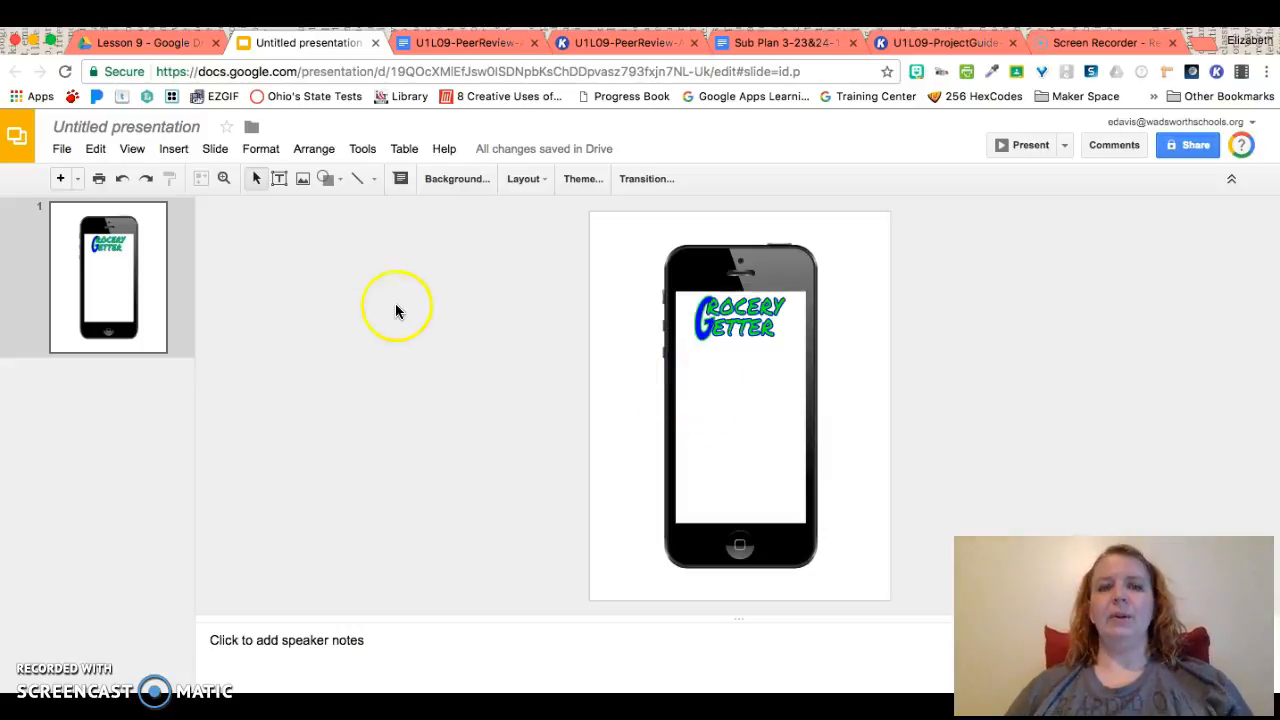
- Draw a wide, thin rectangle across the phone's screen just below the "Grocery Getter" title
click(327, 180)
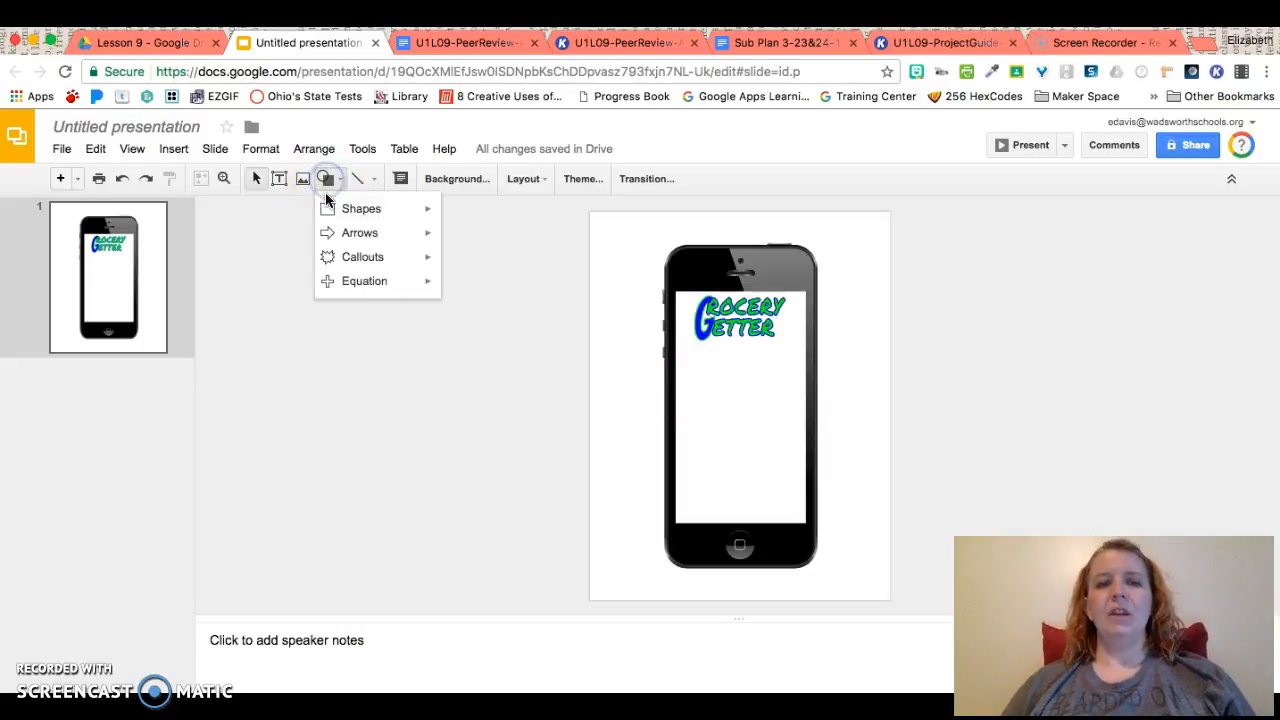
mouse_move(365, 208)
click(430, 214)
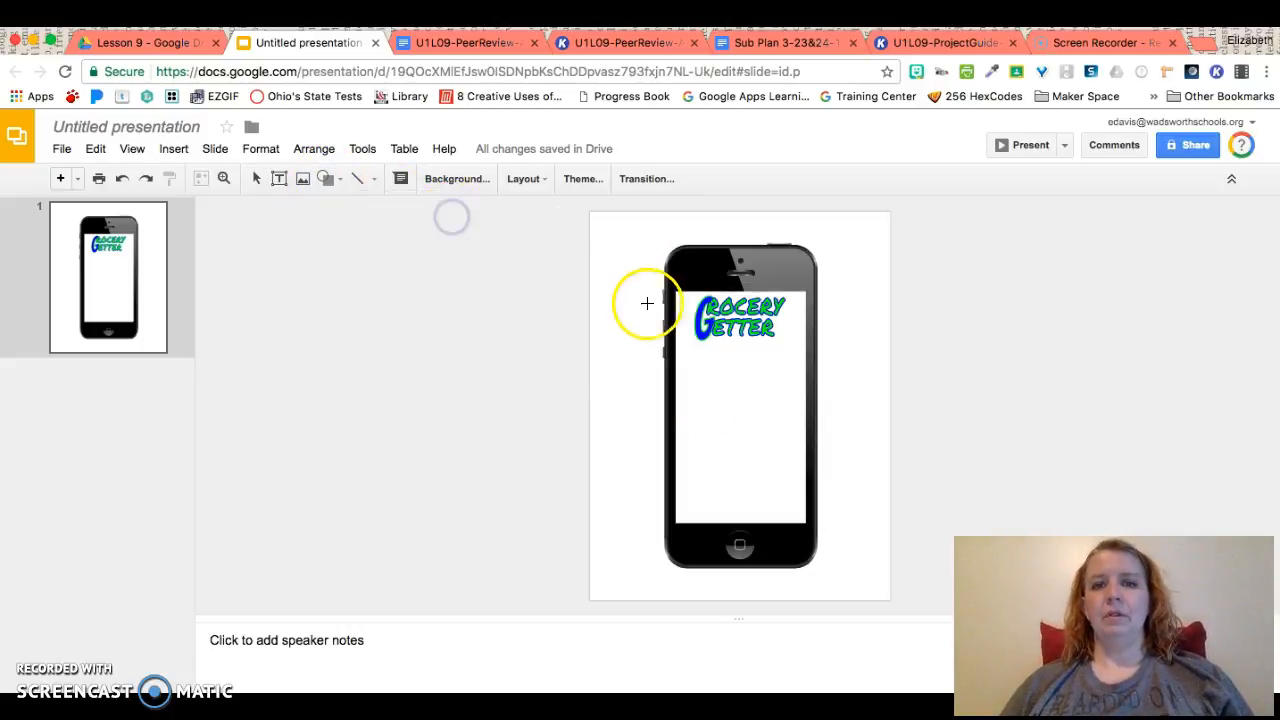
mouse_move(682, 347)
mouse_down()
mouse_move(789, 394)
mouse_move(800, 372)
mouse_up()
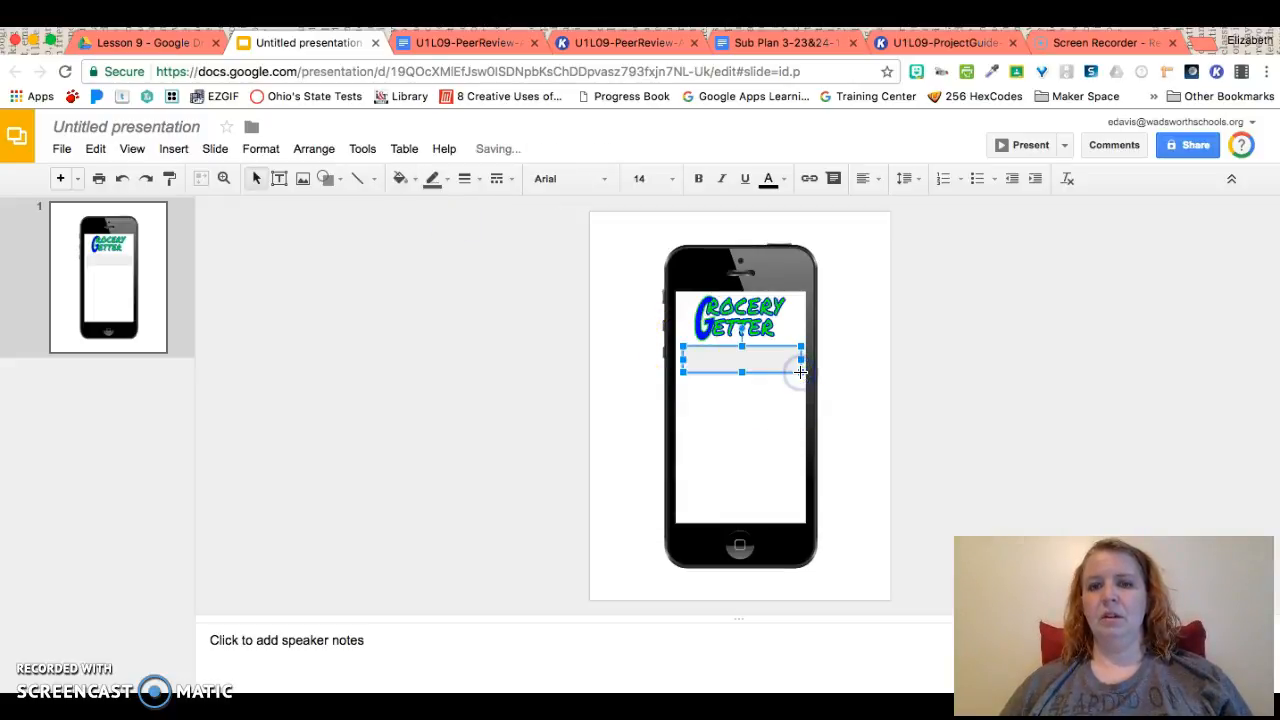
- Give the rectangle a green fill and a transparent outline, and move it slightly down to leave a gap below the title
click(411, 177)
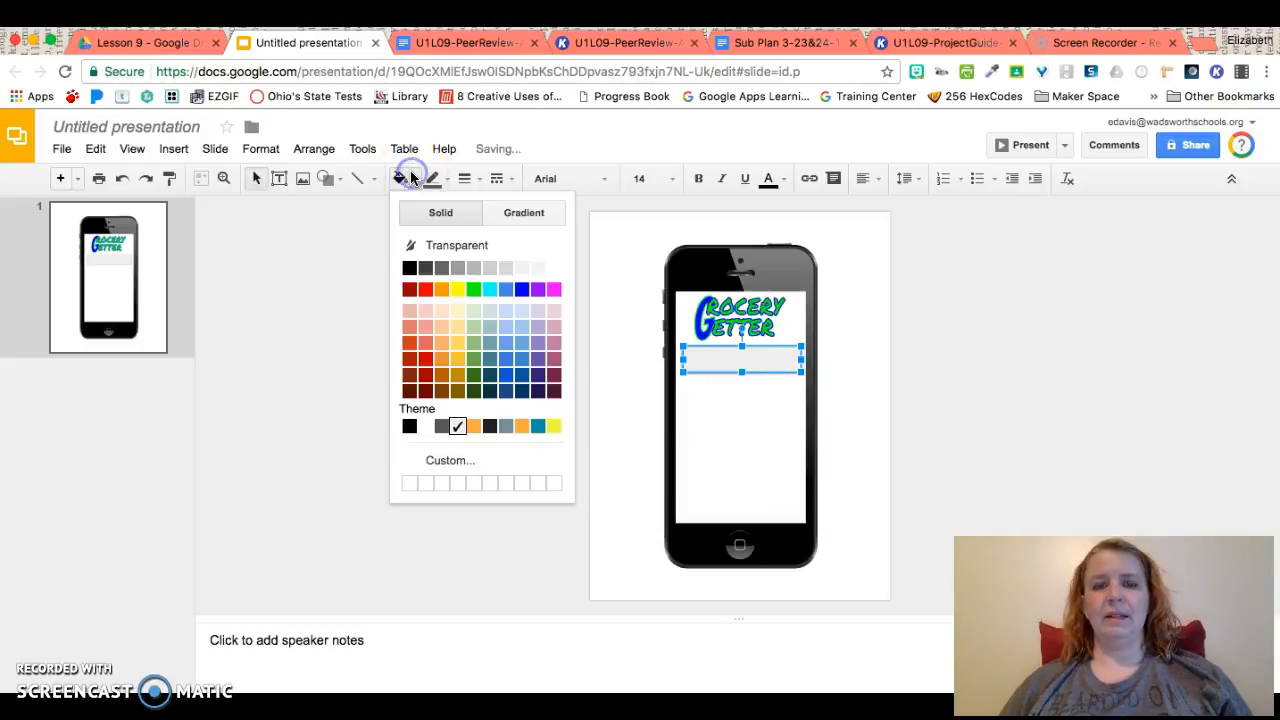
click(474, 293)
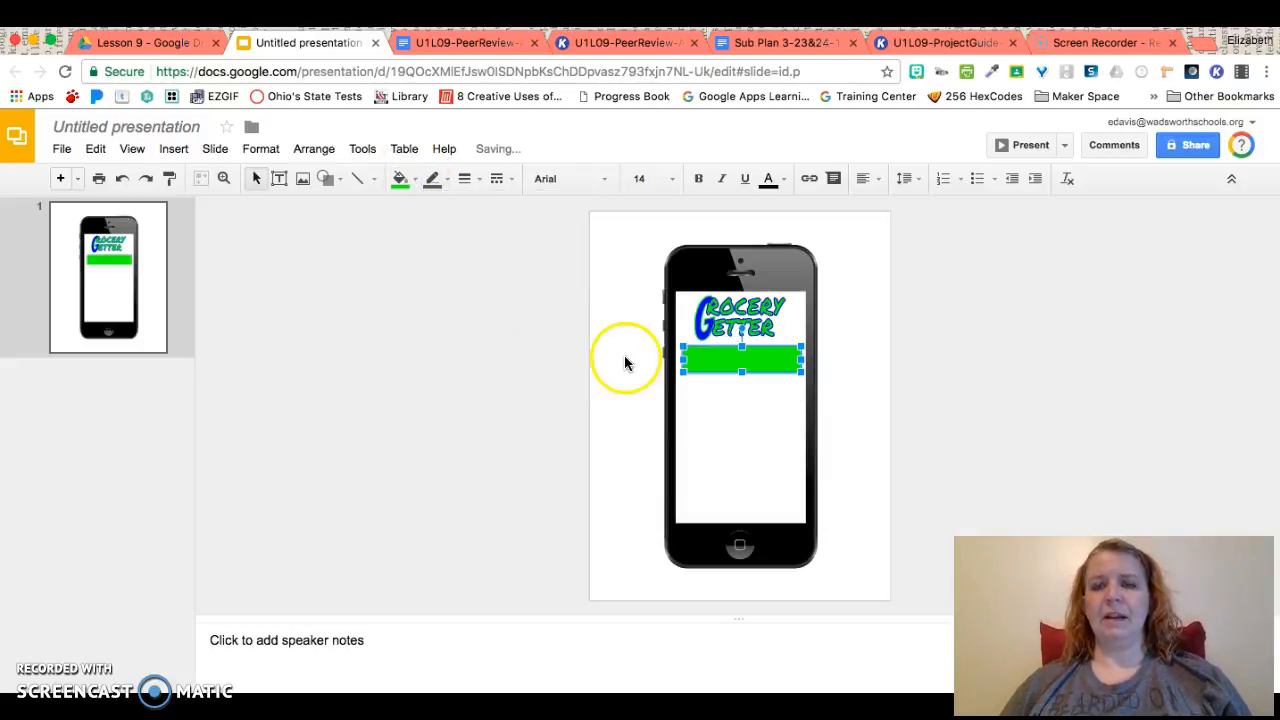
click(432, 178)
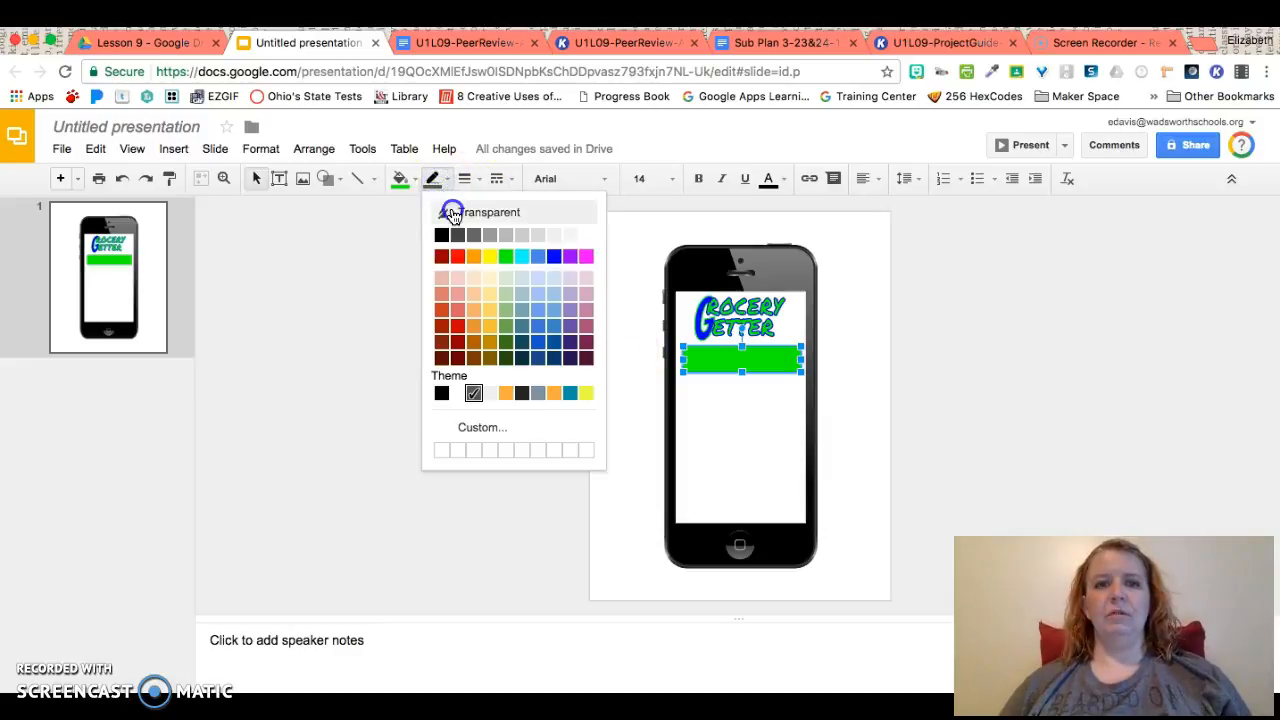
click(450, 211)
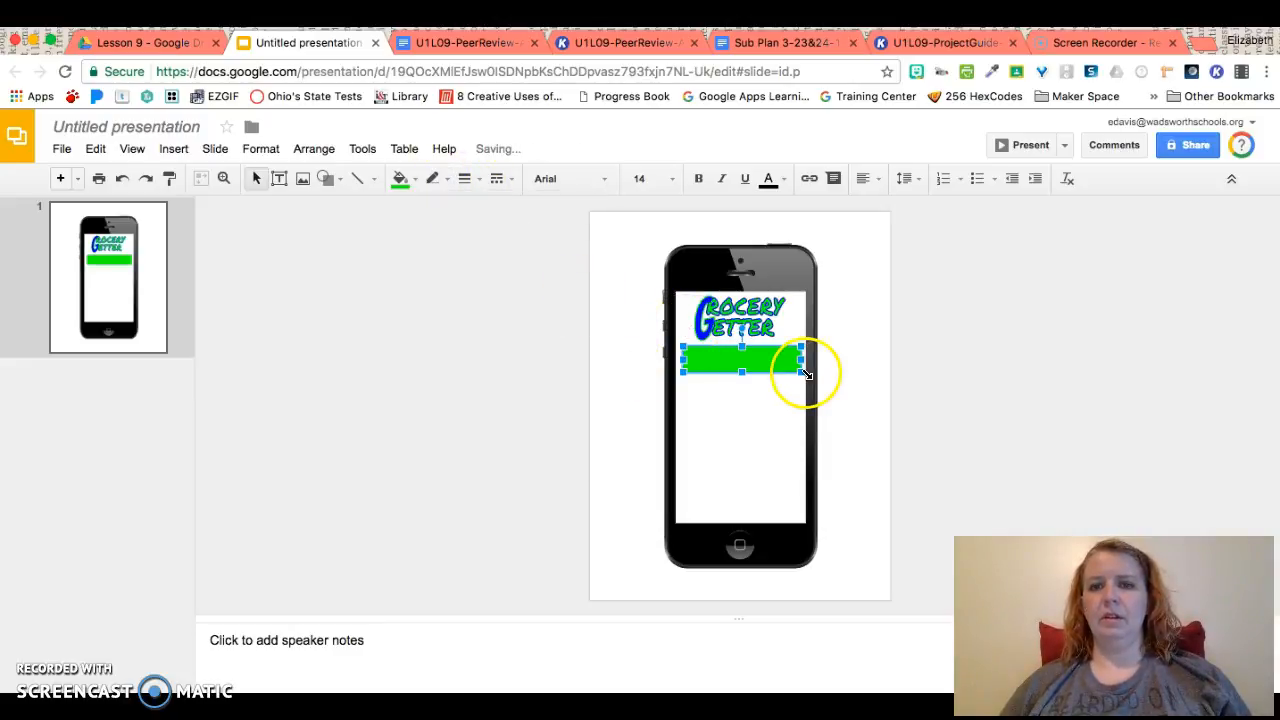
drag(752, 361, 753, 373)
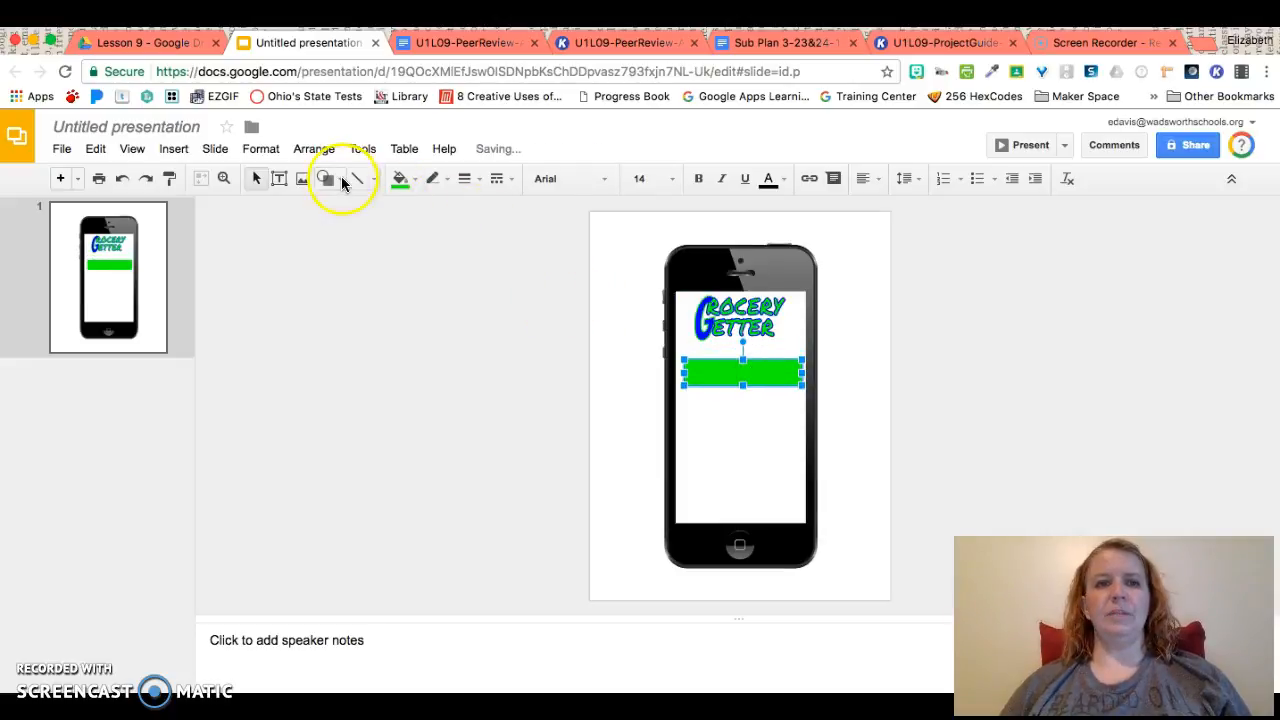
- Add a text box between the title and the green bar reading "Zip Code or City Name:"
click(279, 180)
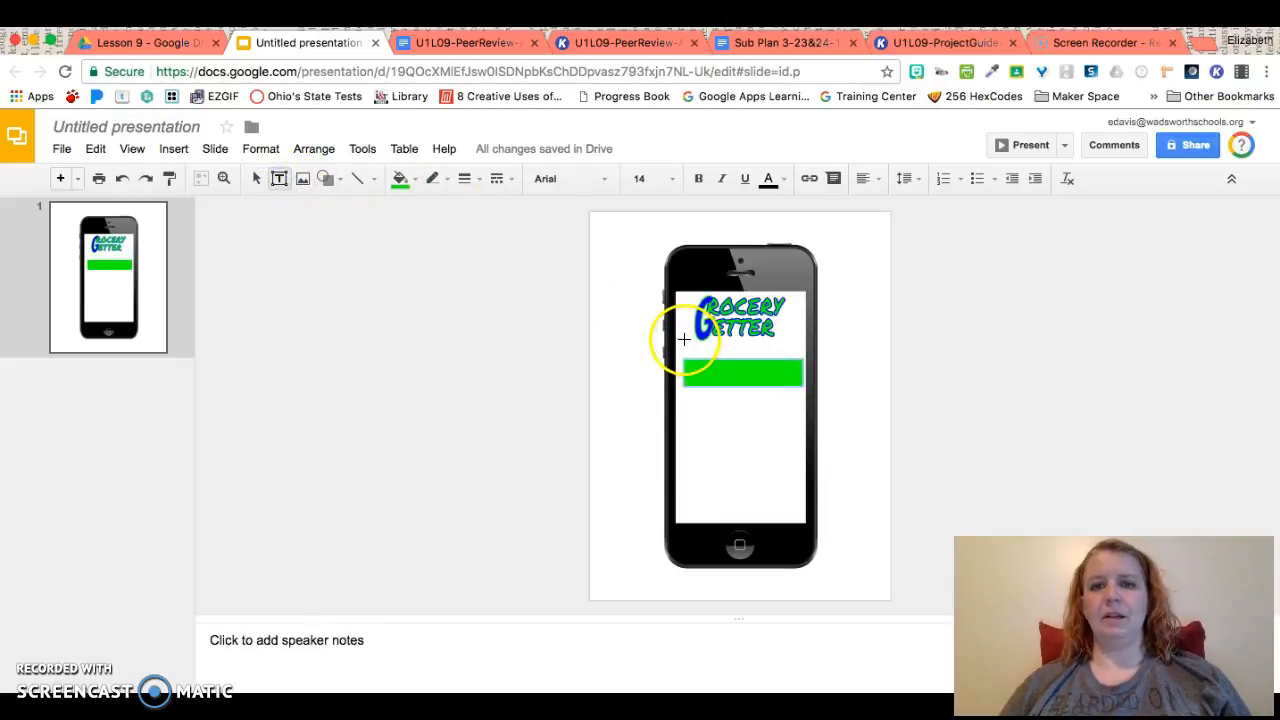
drag(683, 340, 782, 352)
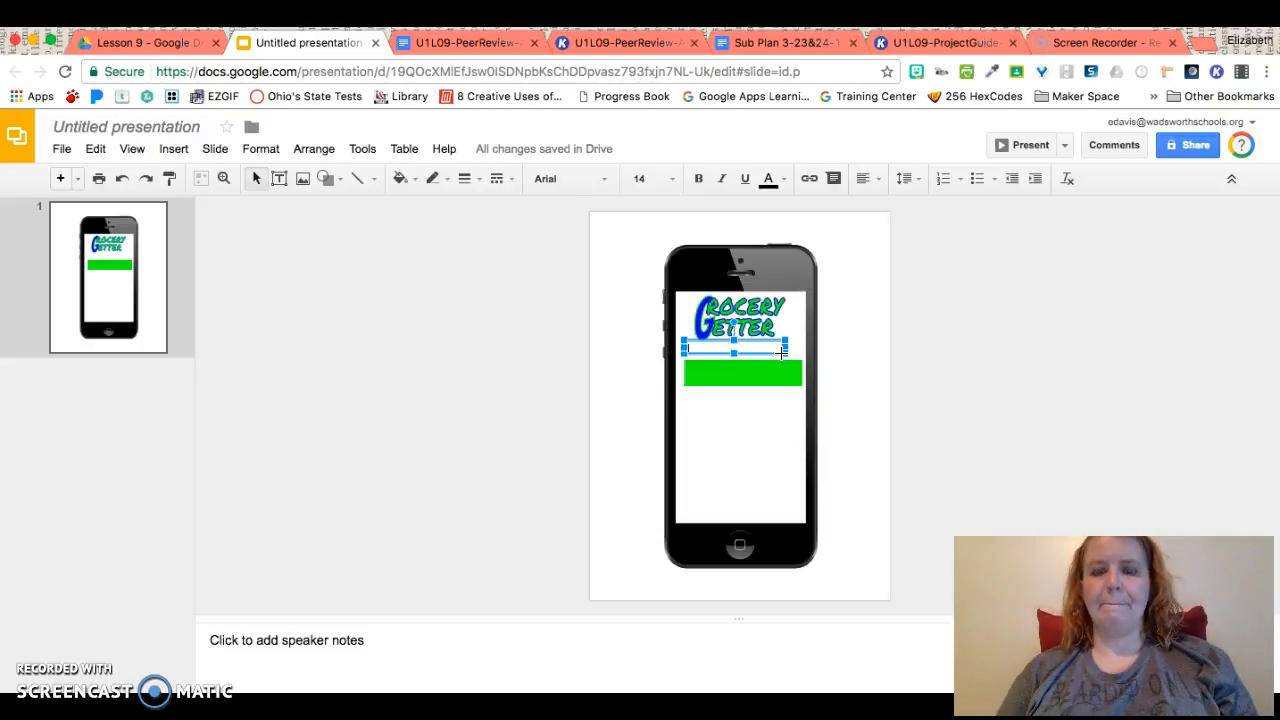
text(Zip Code or City Name)
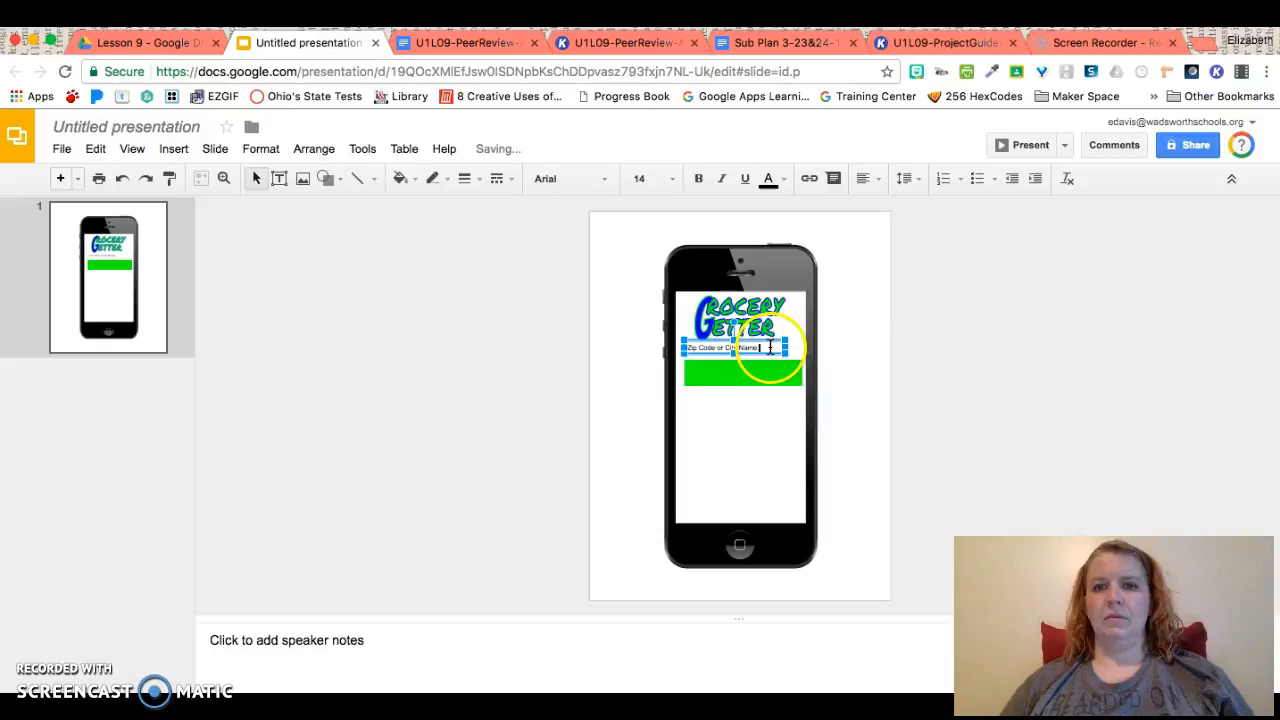
- Make the "Zip Code or City Name:" label bold and nudge it down close to the green bar
triple_click(770, 347)
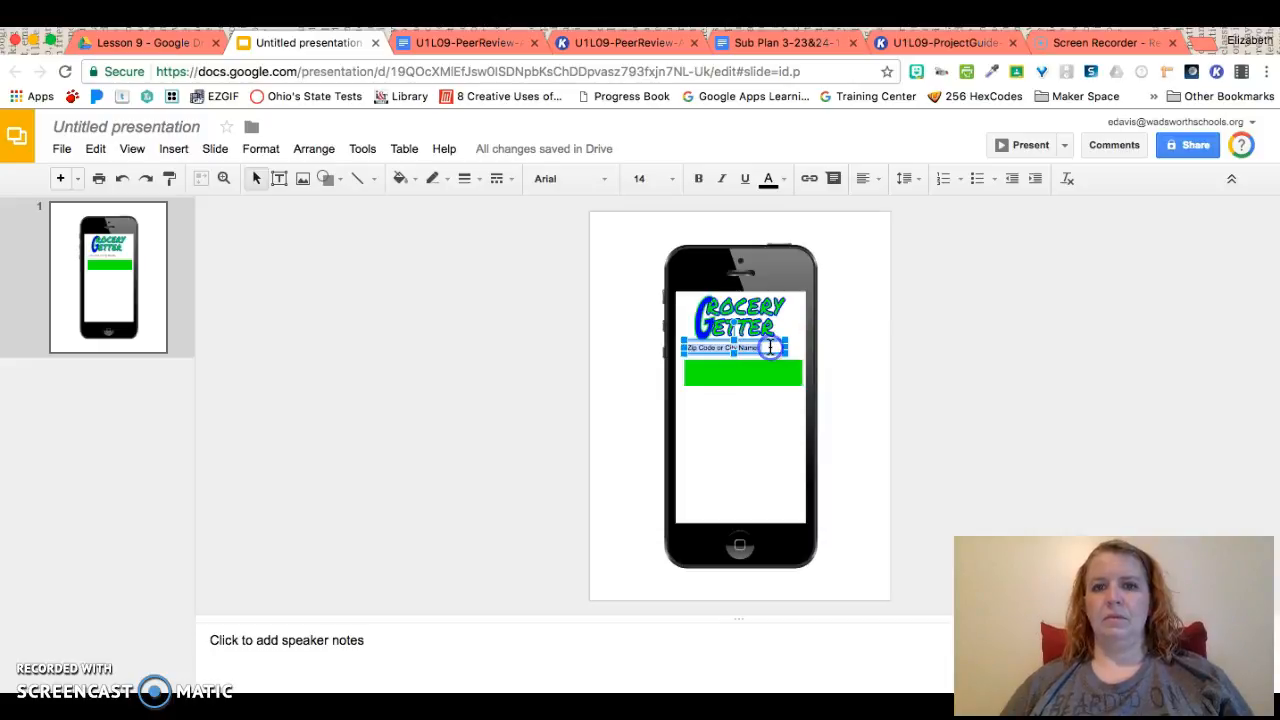
click(698, 178)
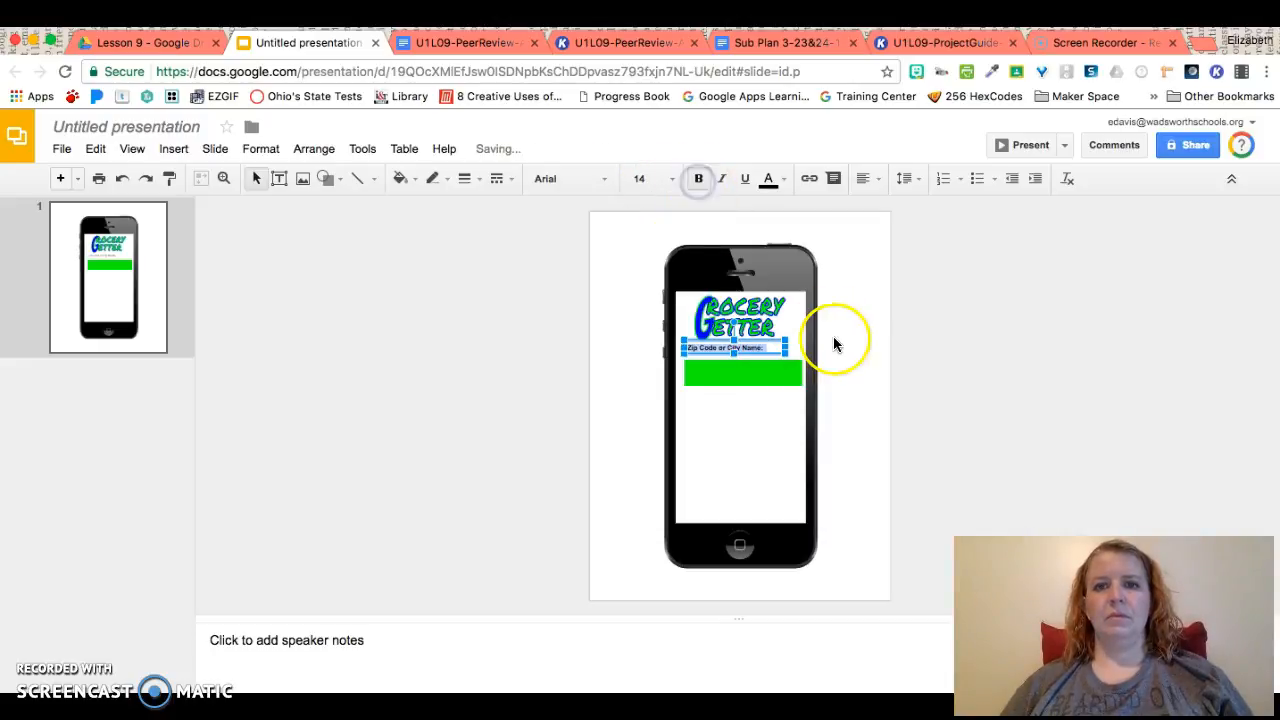
click(780, 347)
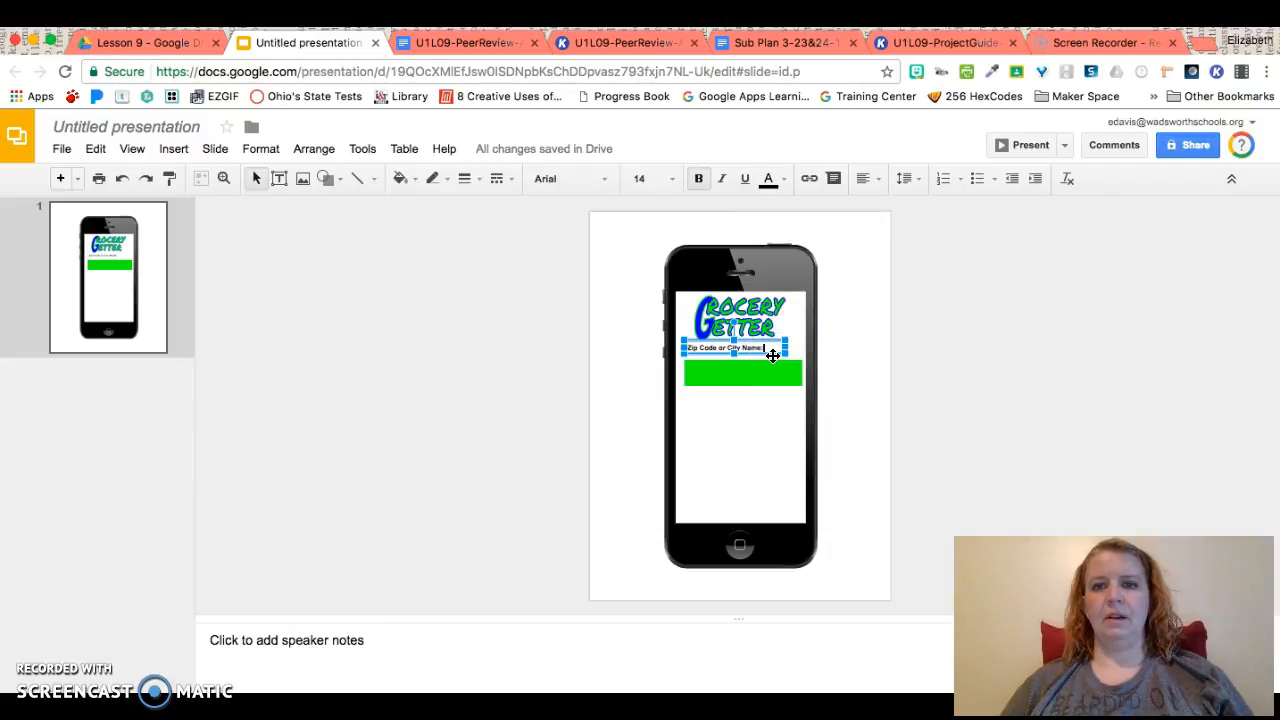
key(Down)
key(Down)
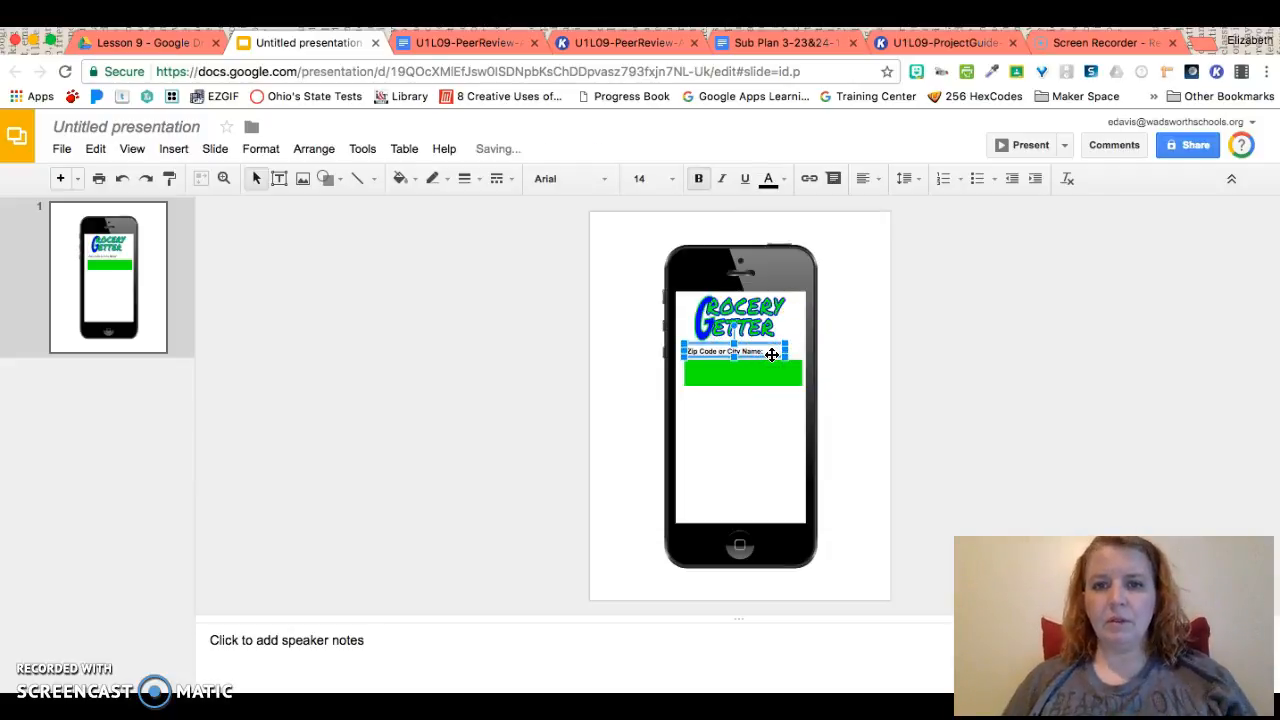
click(862, 372)
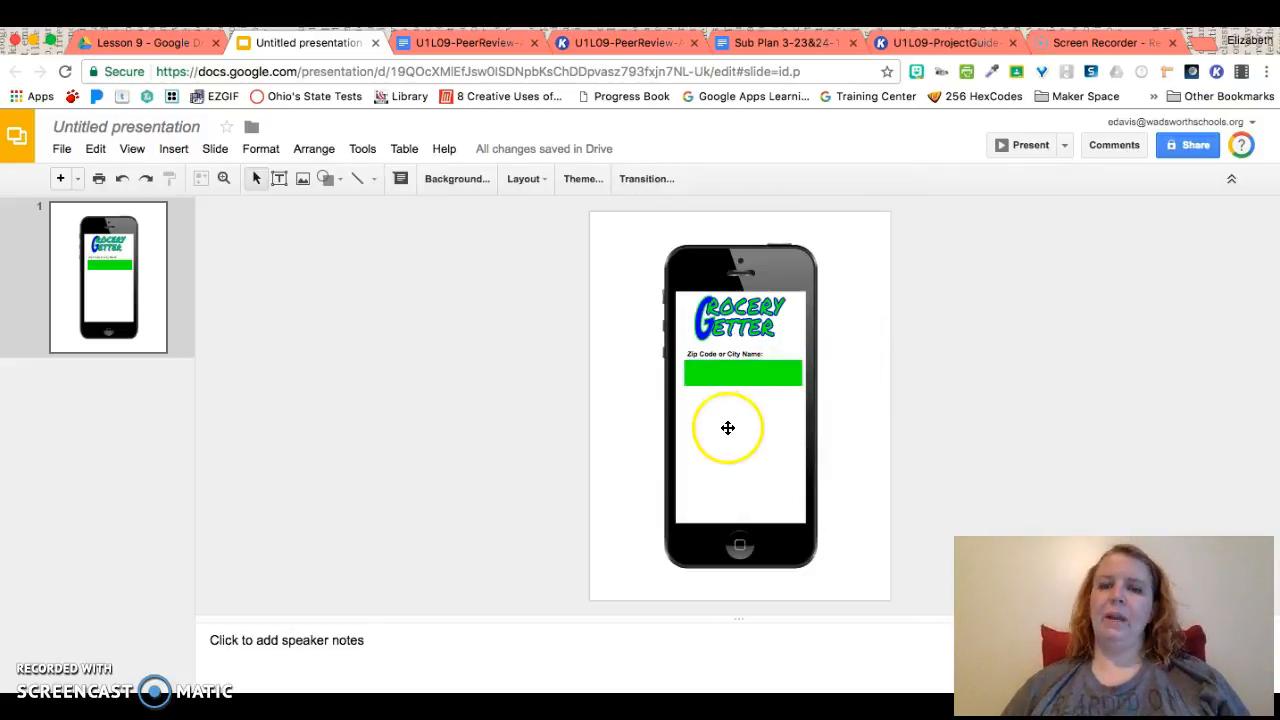
- Shift the green bar and the "Zip Code or City Name:" label slightly left to center the bar on the phone screen
click(744, 375)
drag(743, 375, 741, 375)
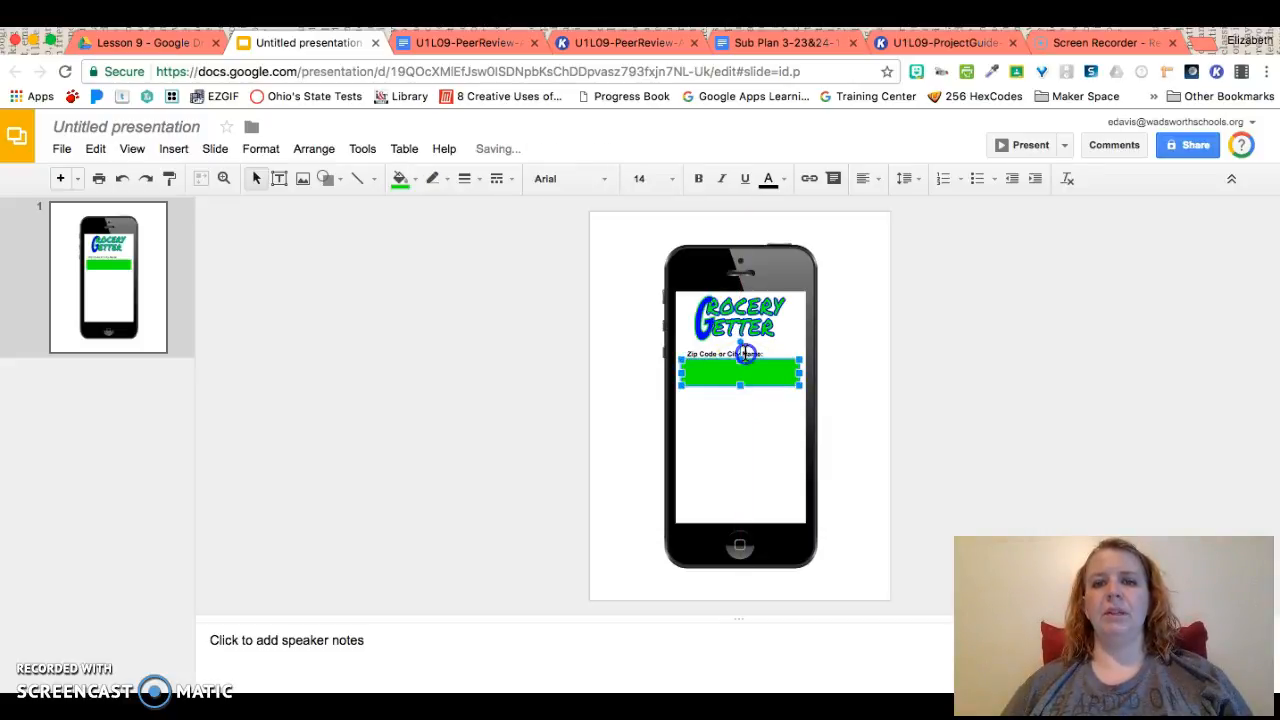
click(745, 354)
click(754, 346)
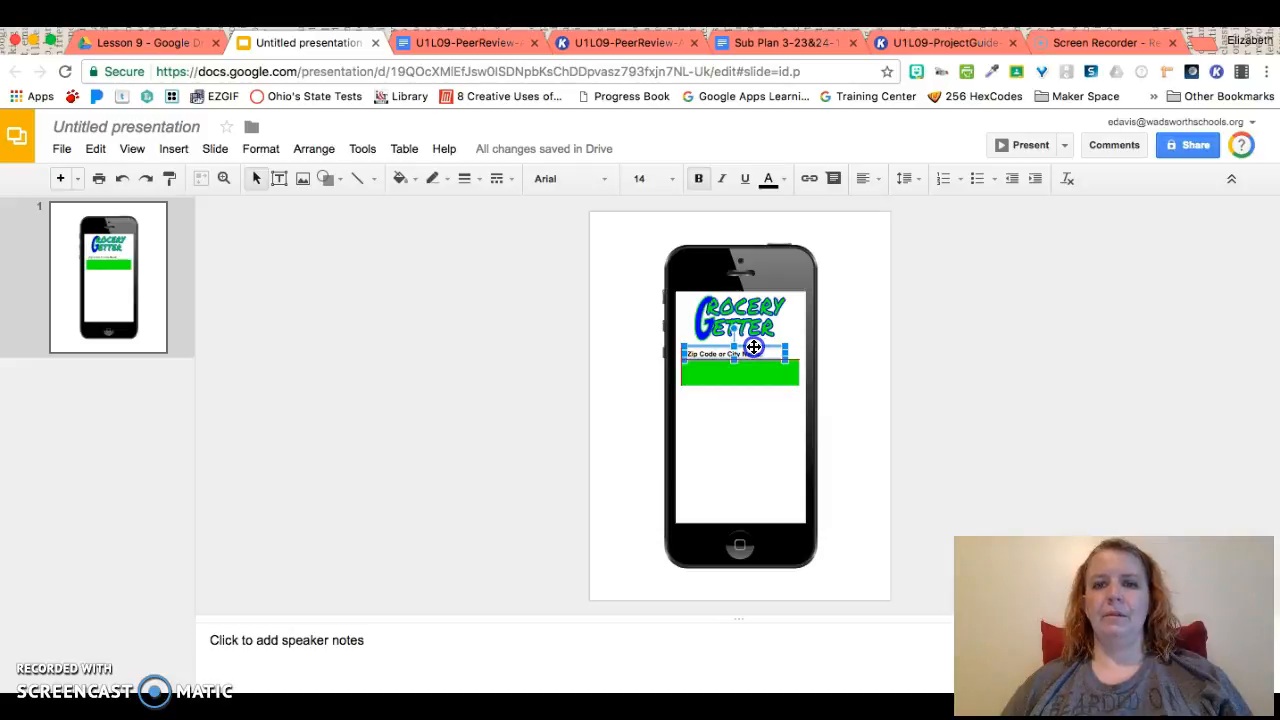
click(866, 380)
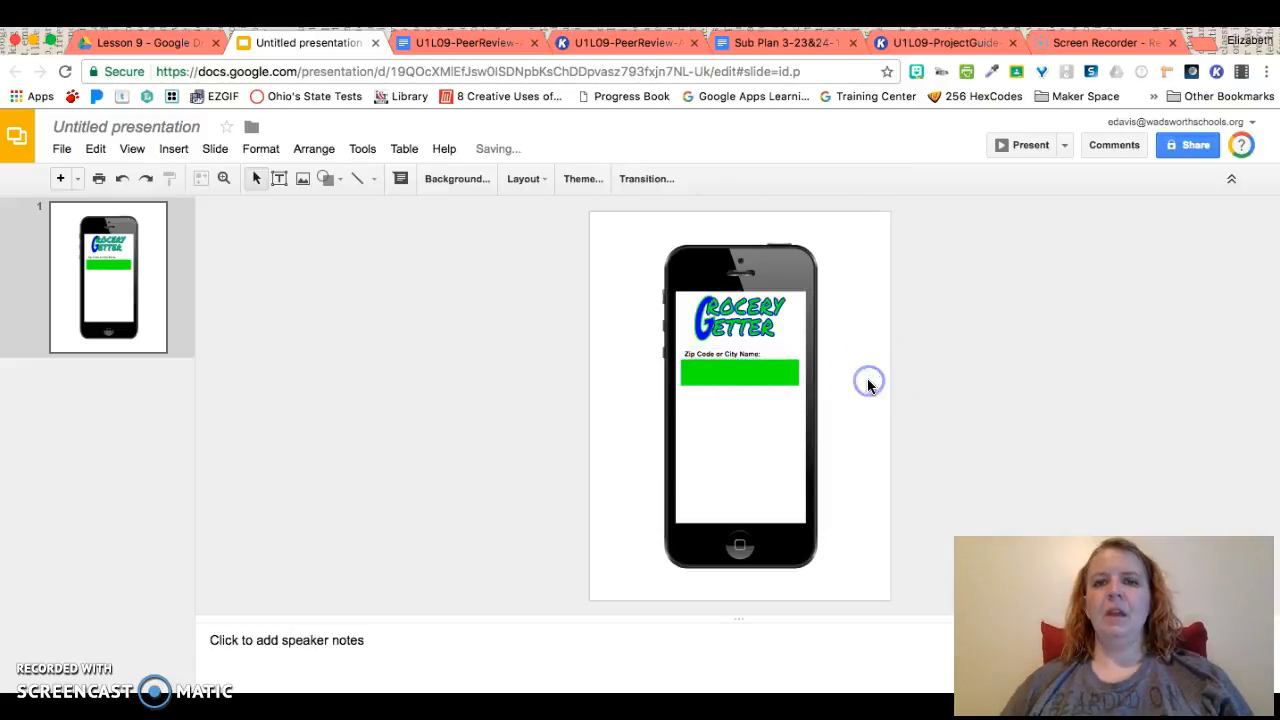
- Duplicate the app screen slide and select the copy as the second slide
click(744, 379)
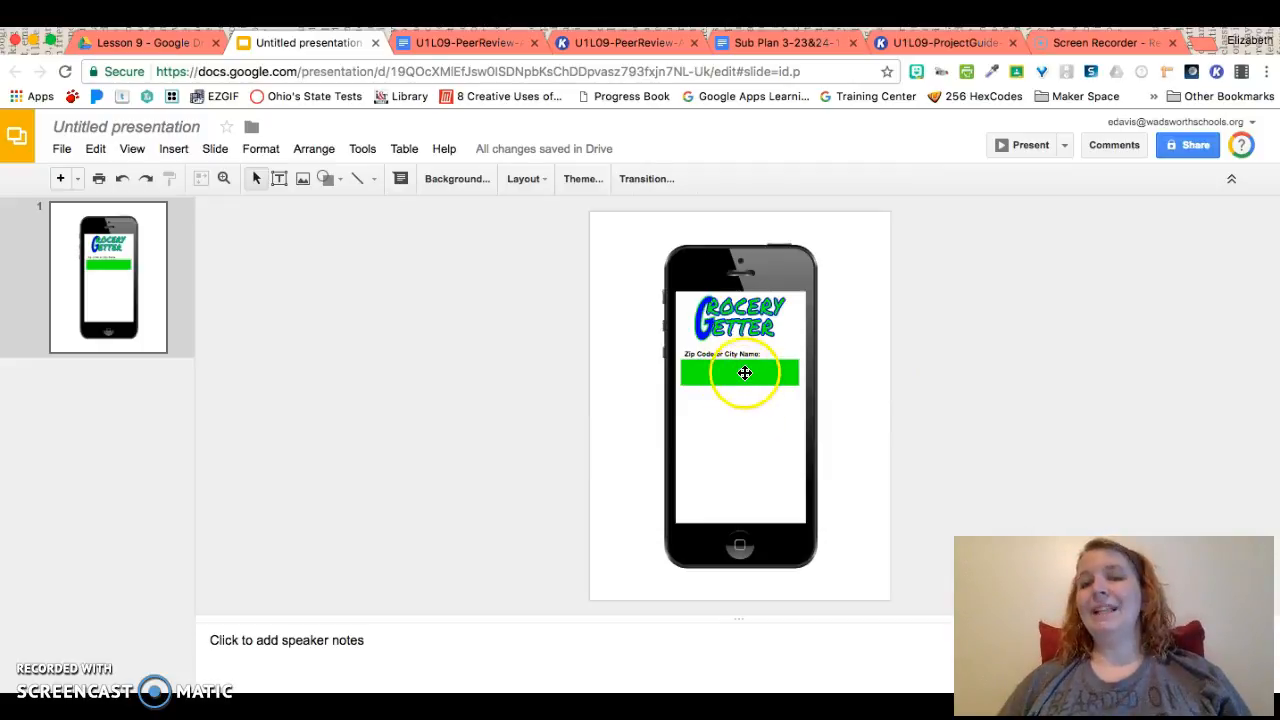
click(237, 313)
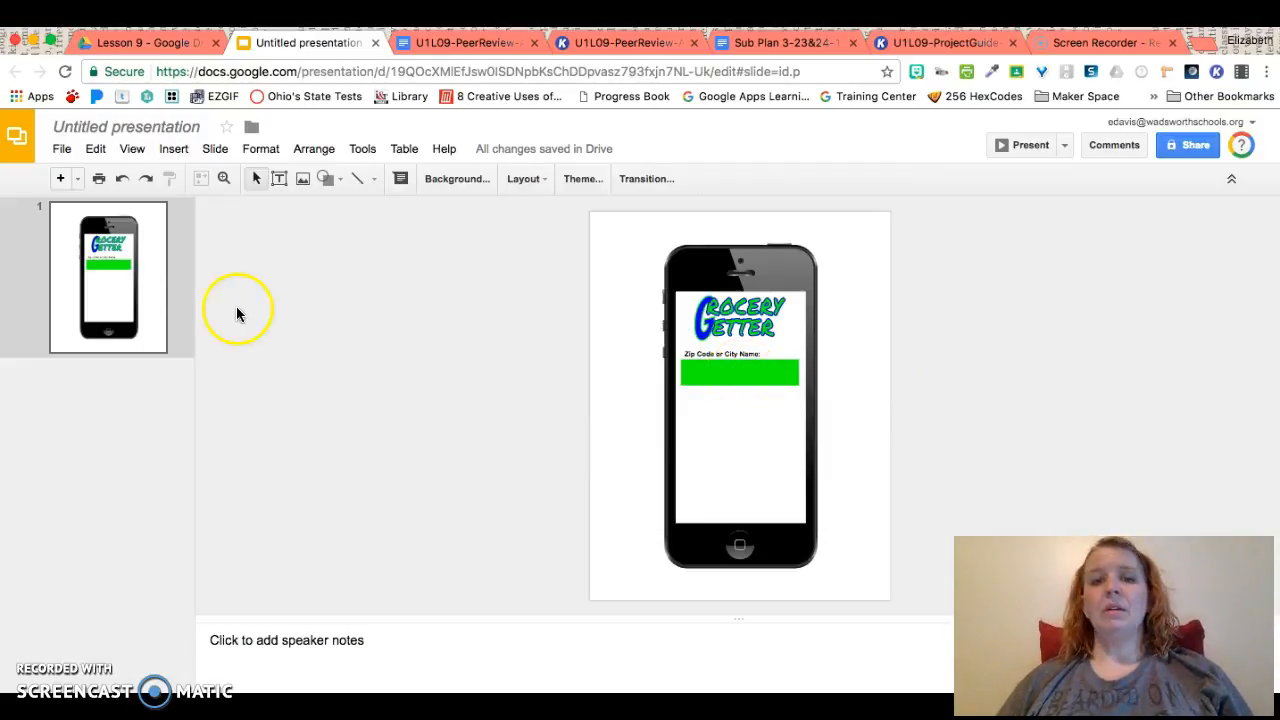
right_click(122, 312)
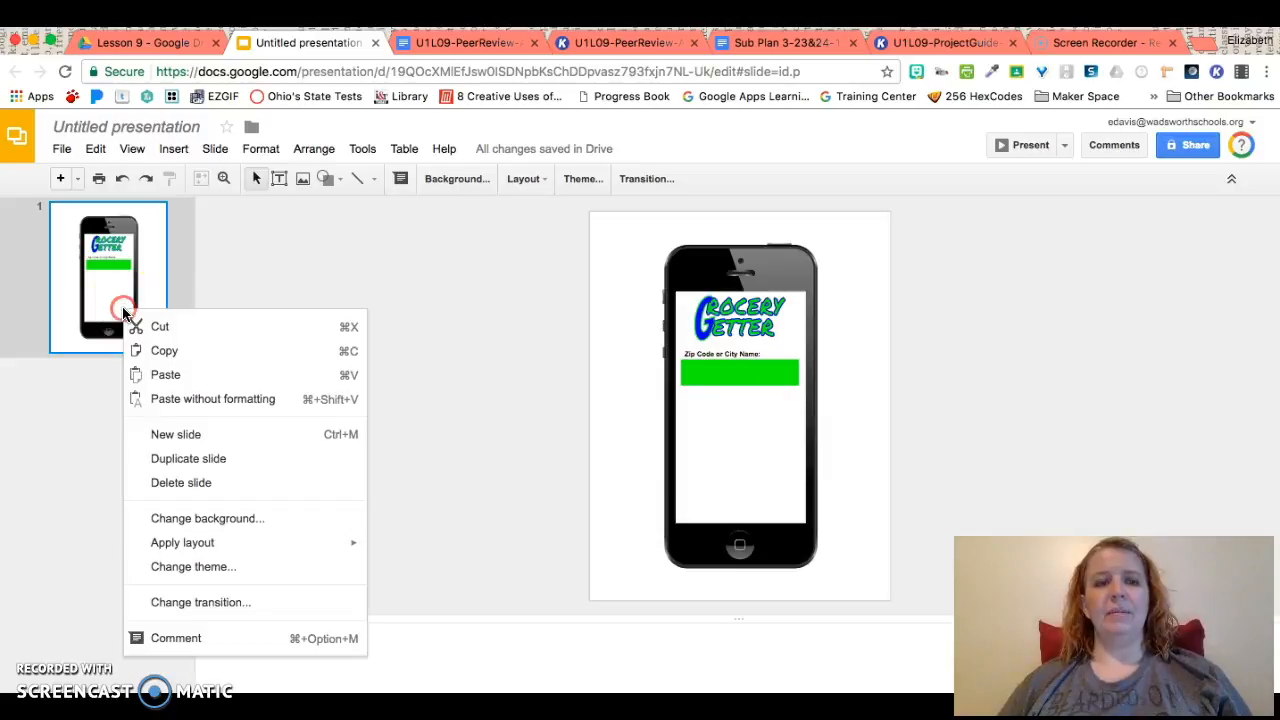
click(178, 461)
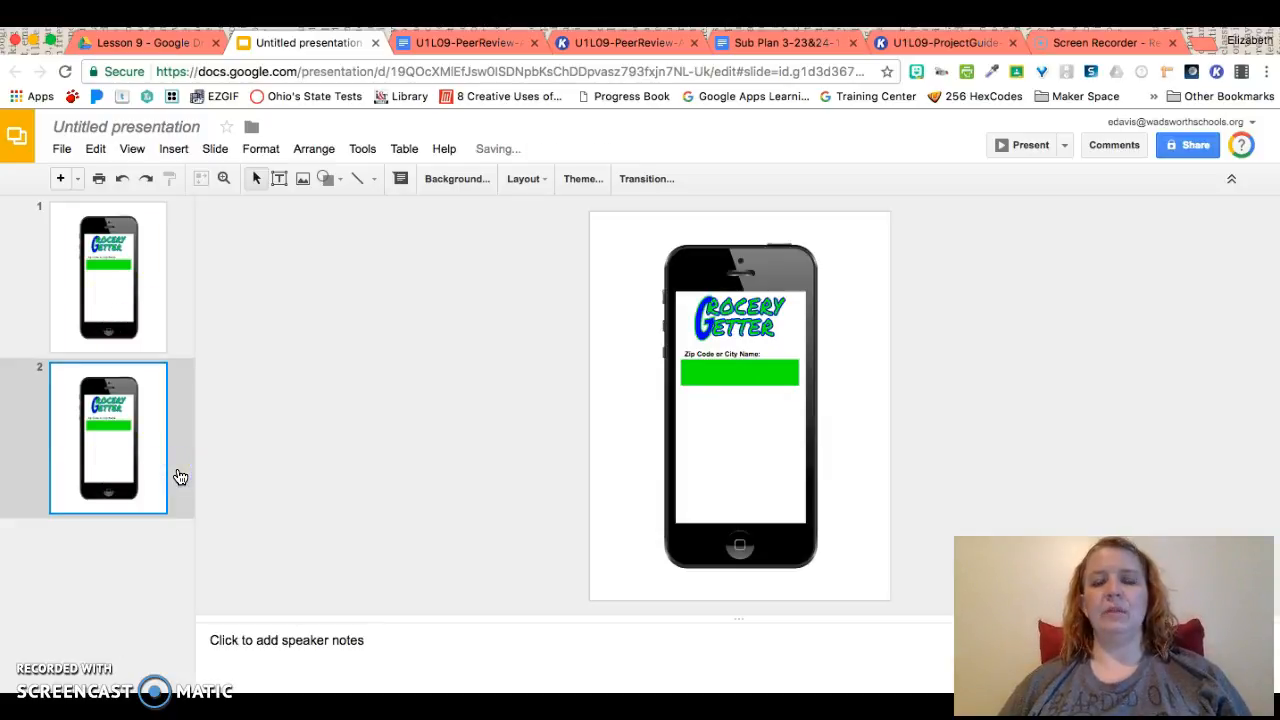
click(130, 449)
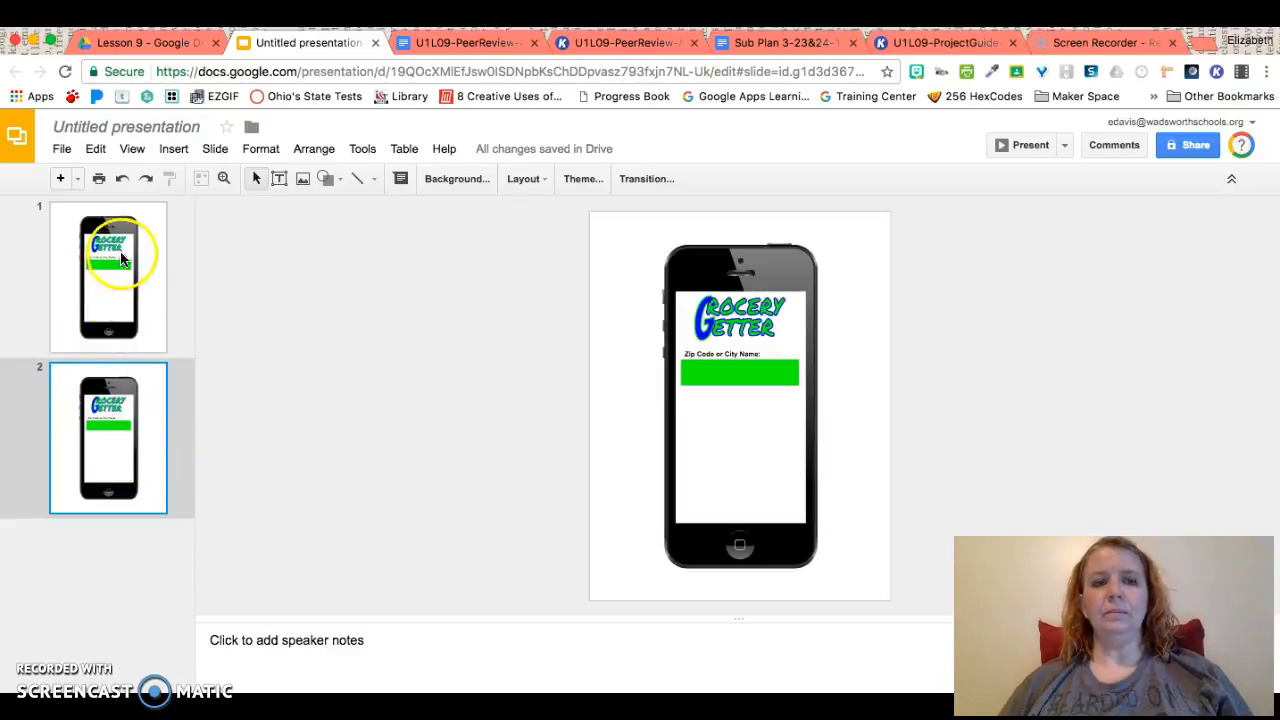
click(119, 424)
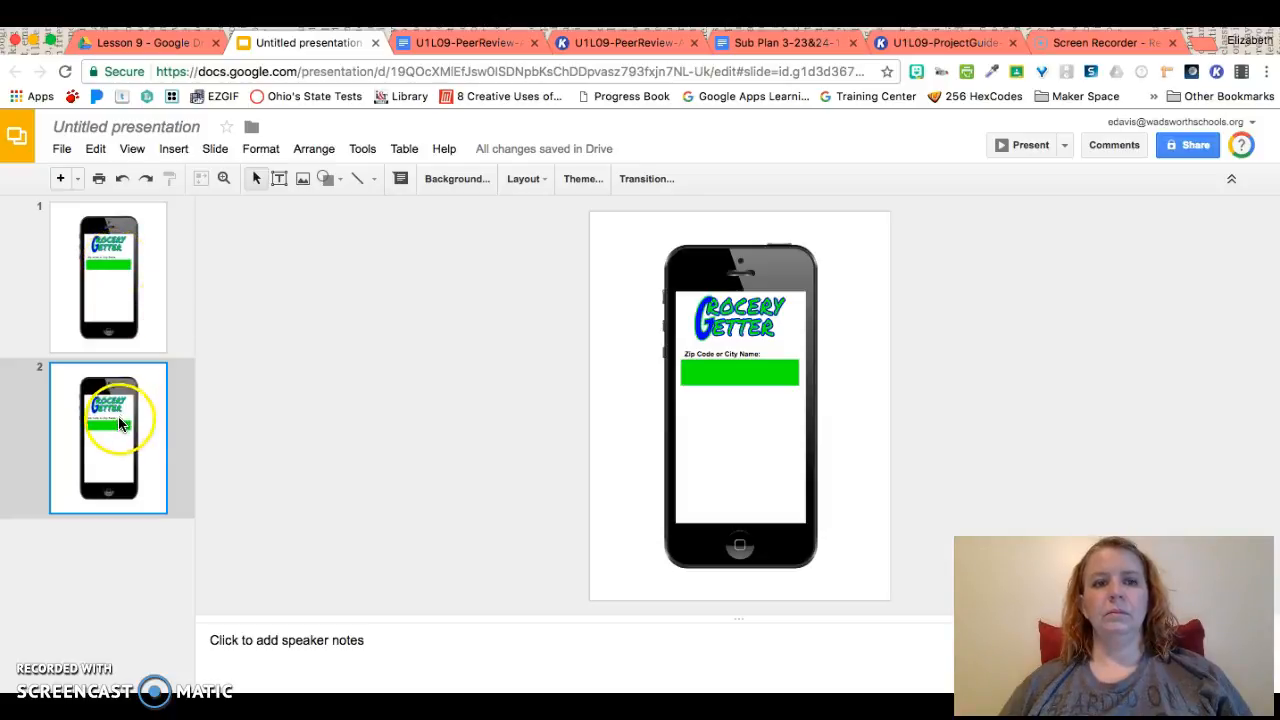
- On the second slide, delete the green bar and replace the label text with "Kill Devil Hills, NC"
click(762, 375)
key(BackSpace)
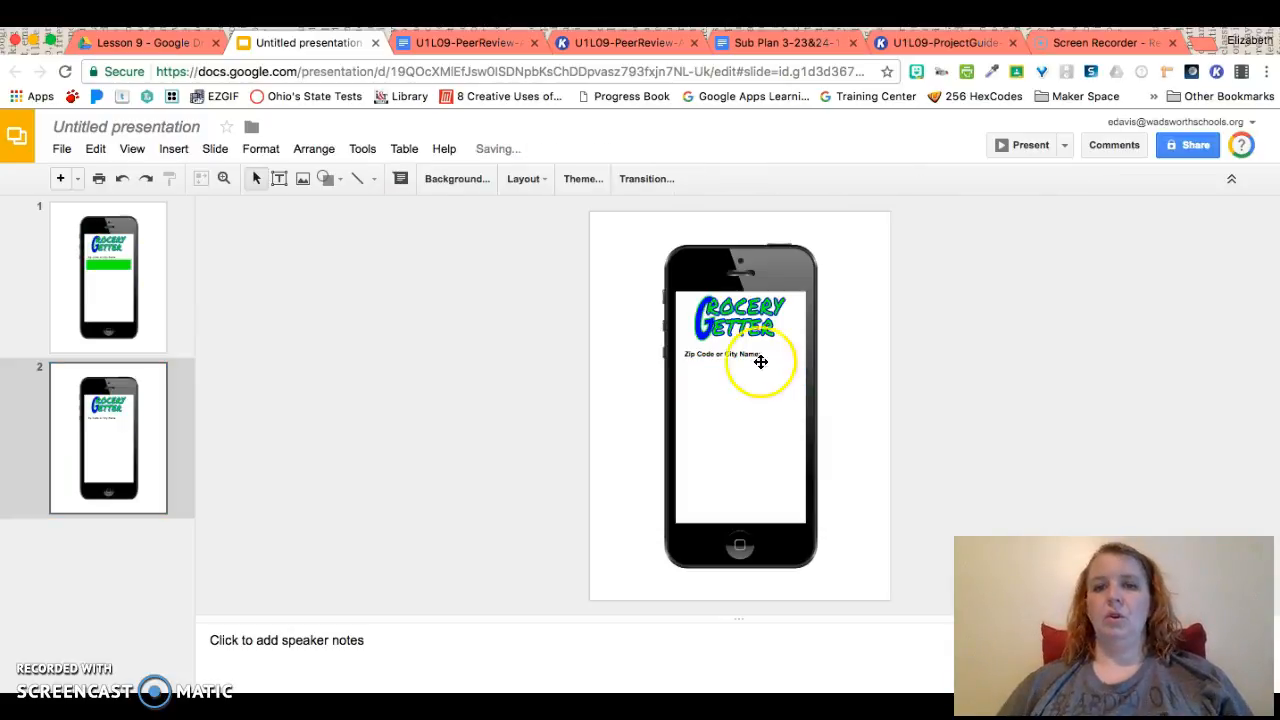
click(758, 356)
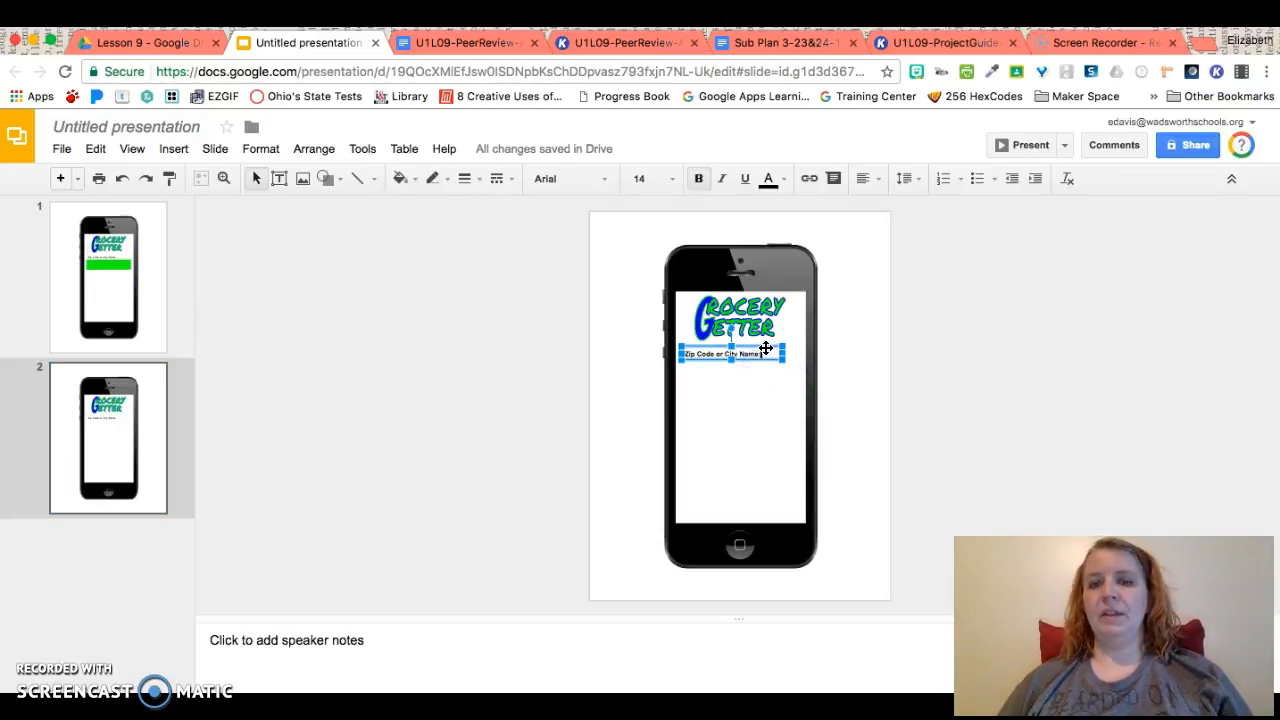
drag(762, 353, 678, 362)
text(Kill Devil Hills, NC)
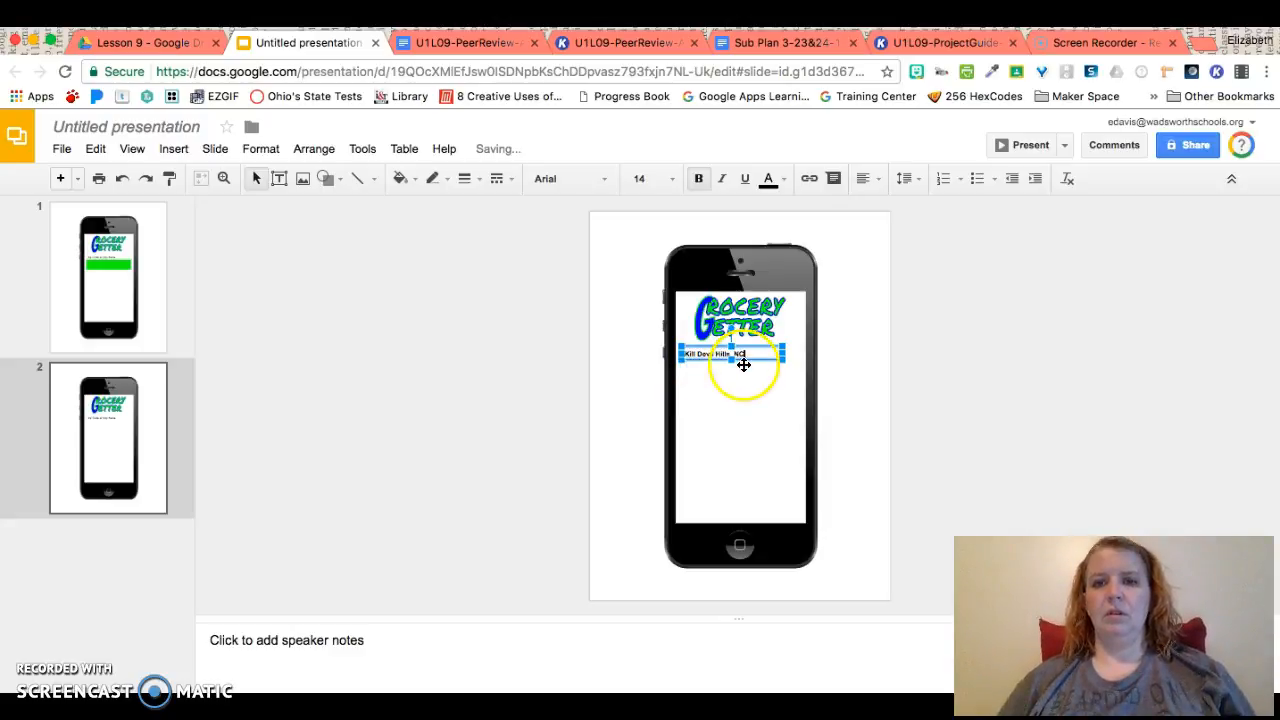
- Enlarge the "Kill Devil Hills, NC" text box slightly and set its text to size 18
drag(783, 358, 786, 364)
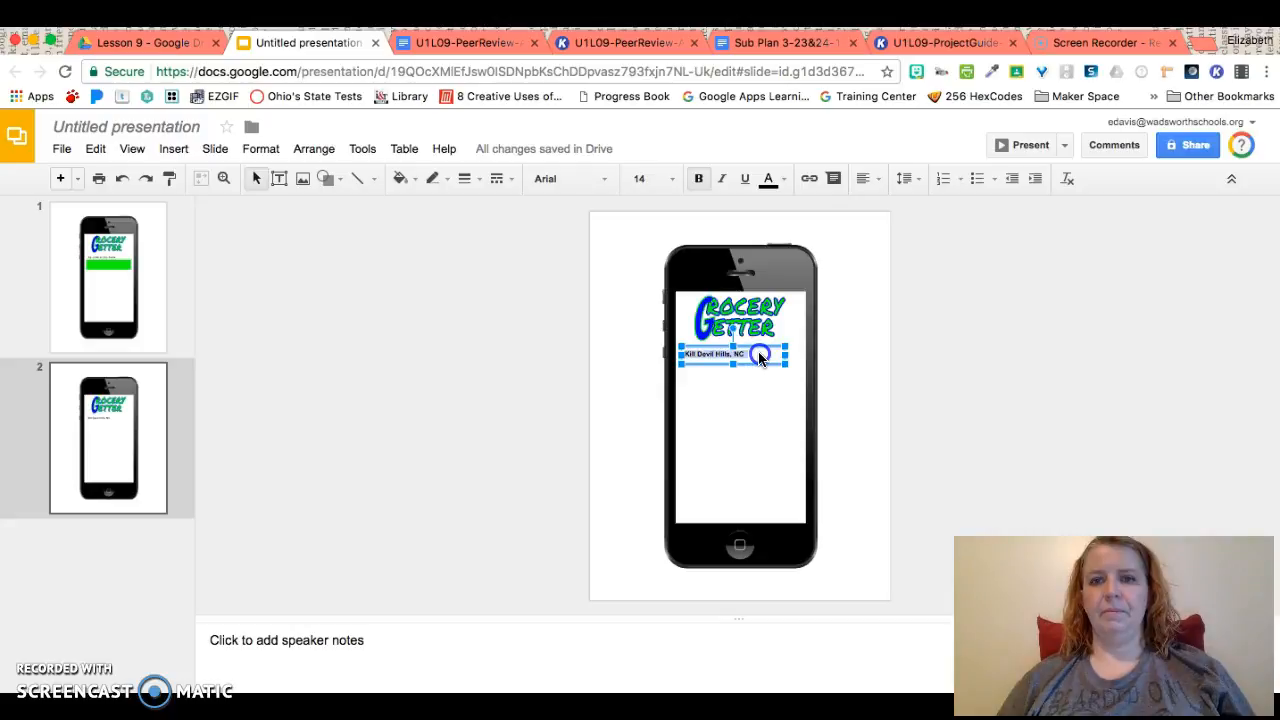
click(672, 179)
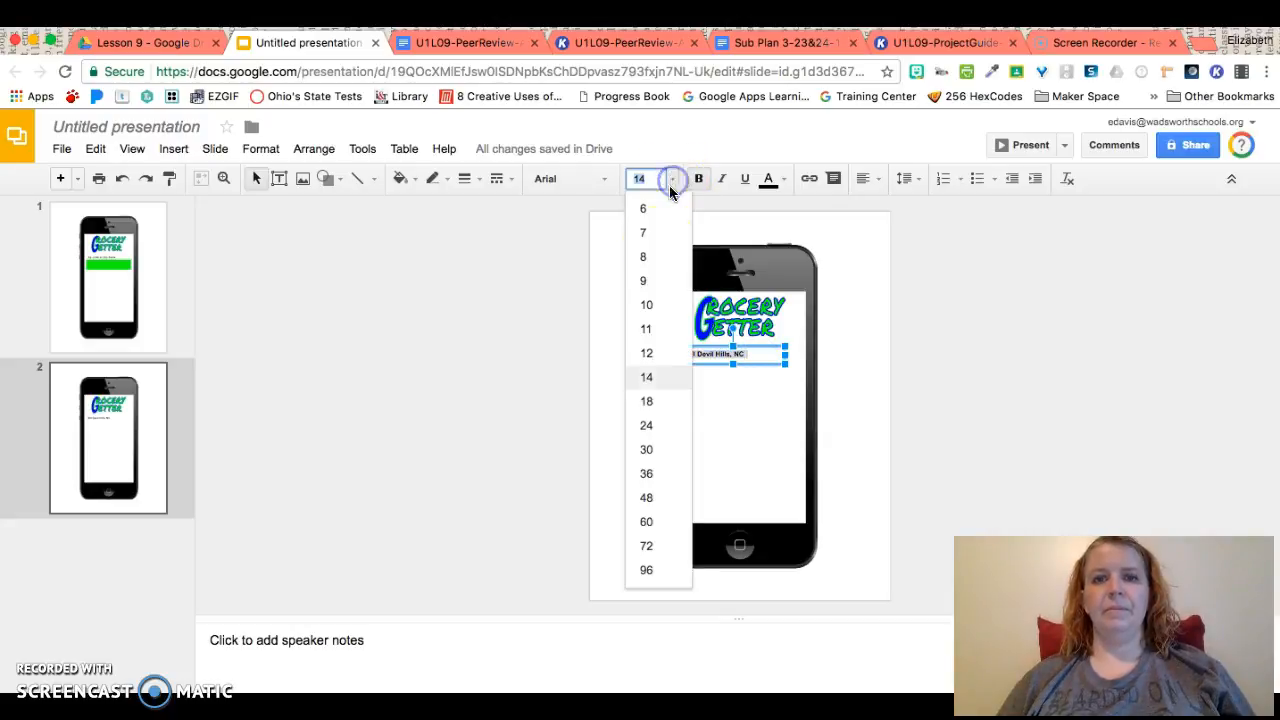
click(653, 401)
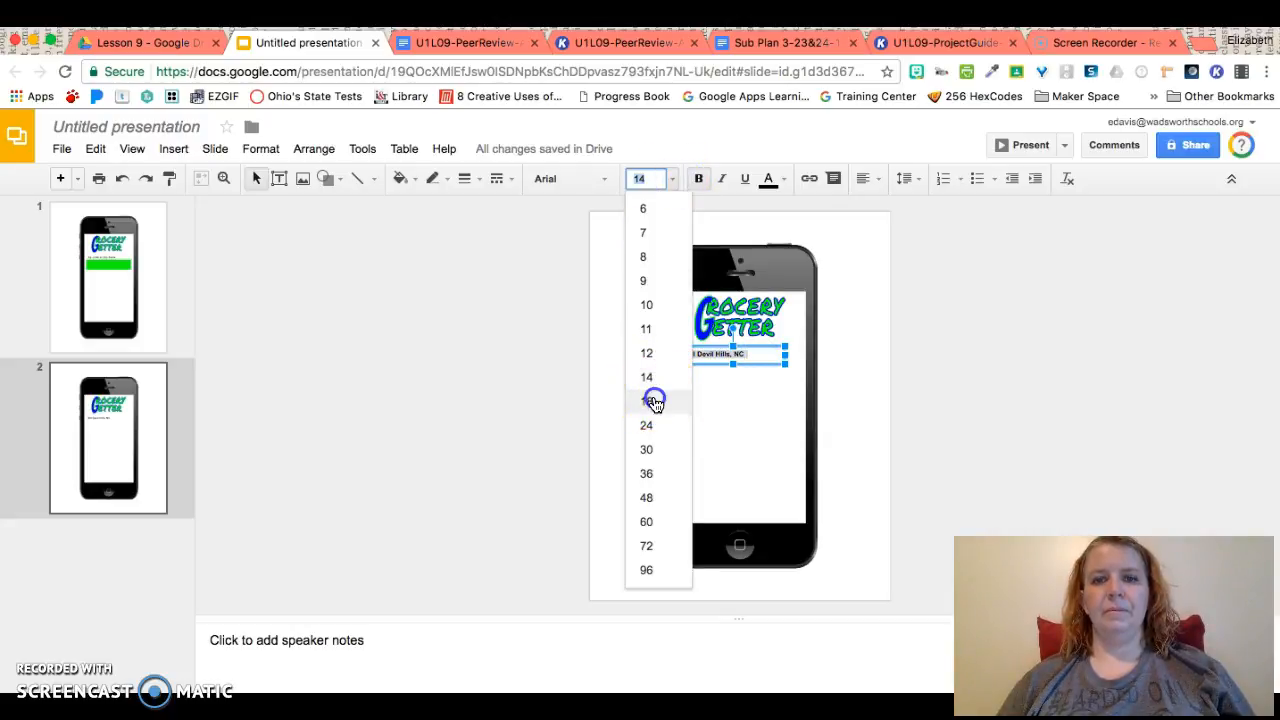
click(752, 379)
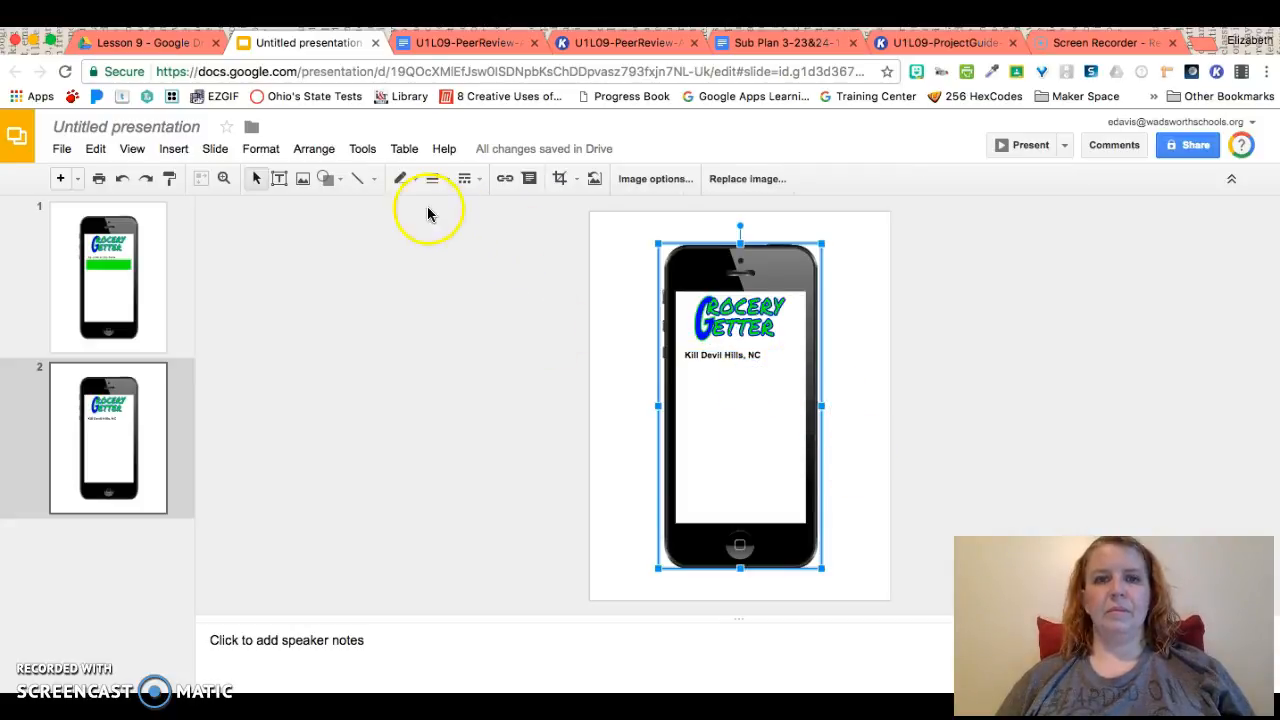
click(638, 405)
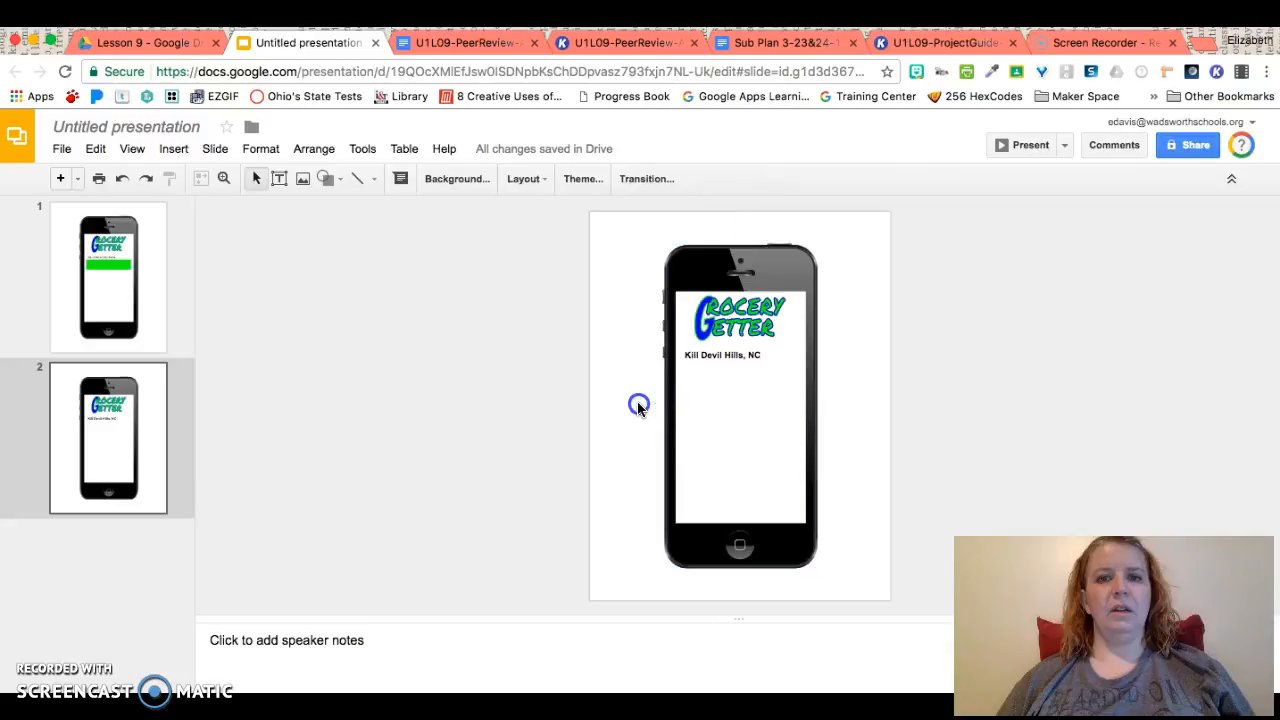
- Add a text box below the city name with a size 18 bulleted list: Piggly Wiggly, Kroger's, Acme
click(279, 179)
drag(684, 366, 789, 412)
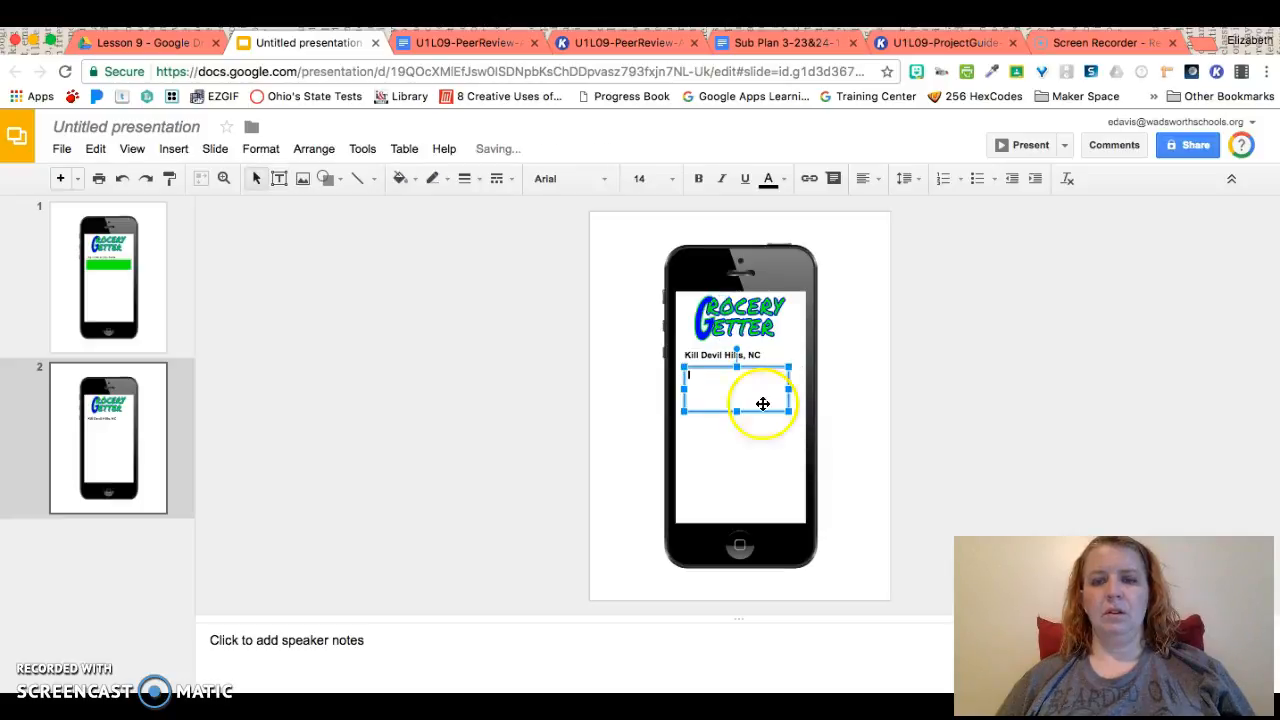
click(671, 178)
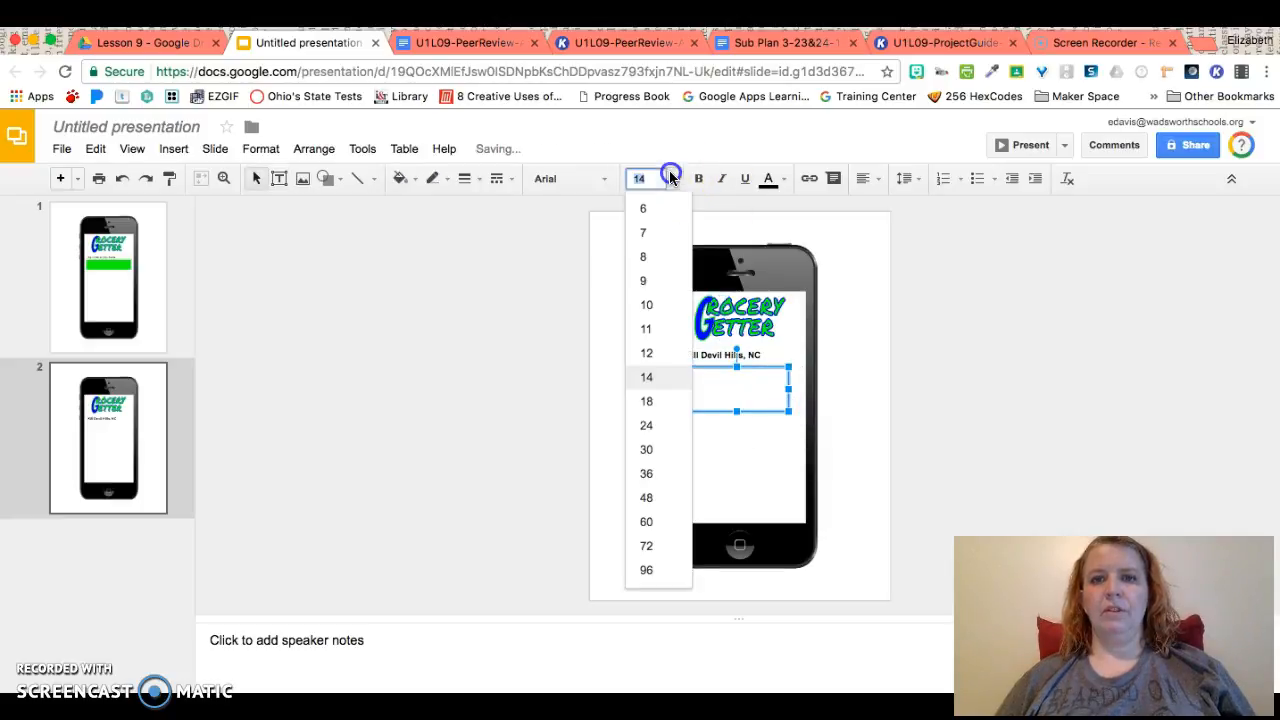
click(651, 398)
click(977, 180)
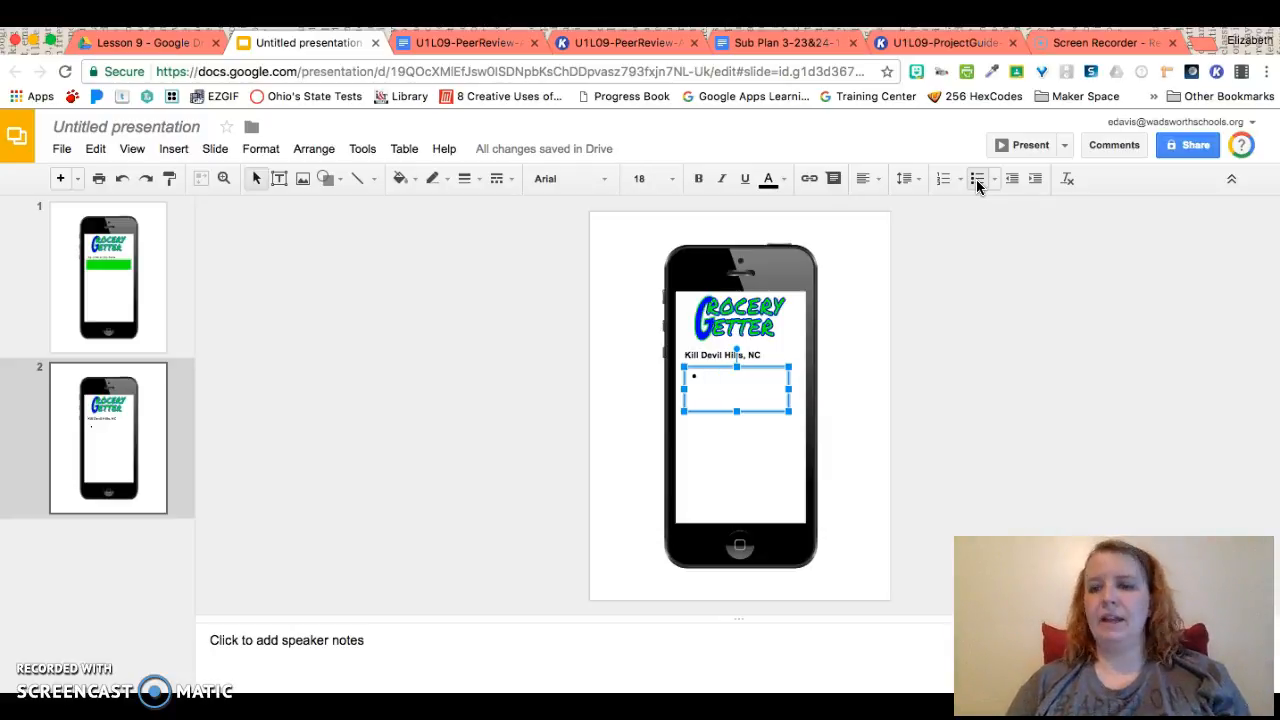
text(Piggly Wiggly)
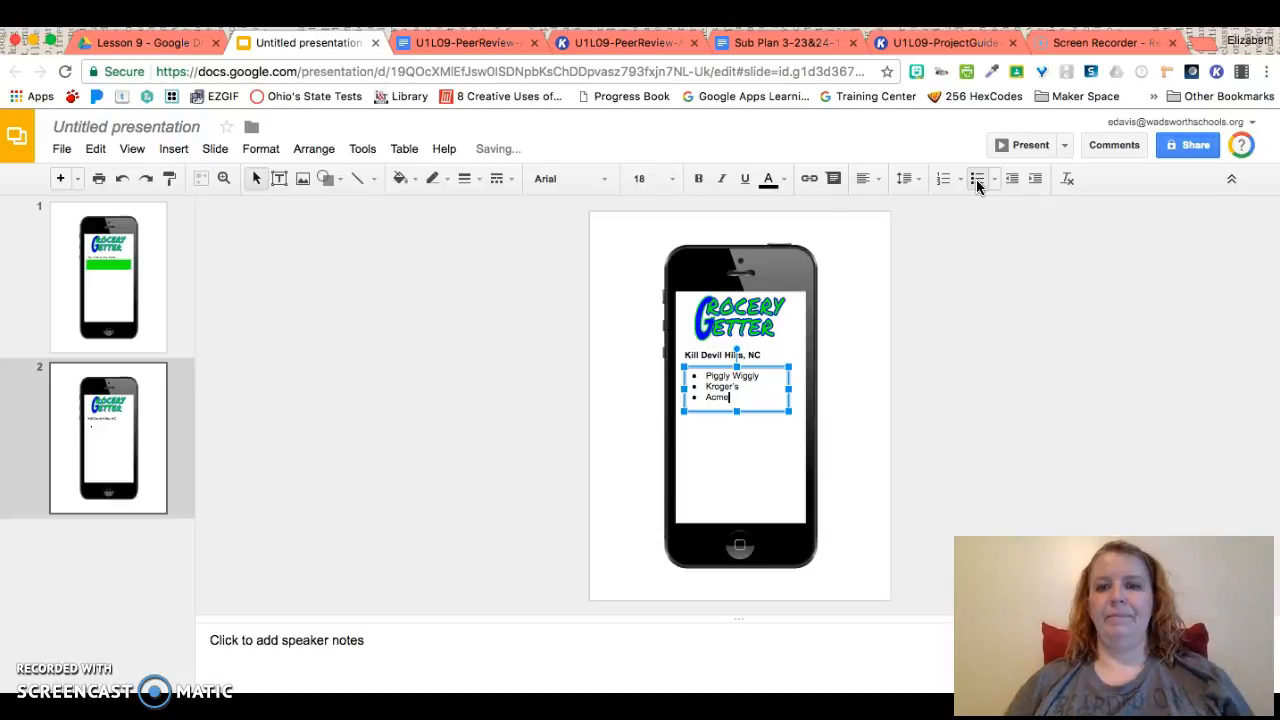
click(381, 307)
- Search the web images for "road map" and insert the pale, nearly square road map on the second slide
click(303, 179)
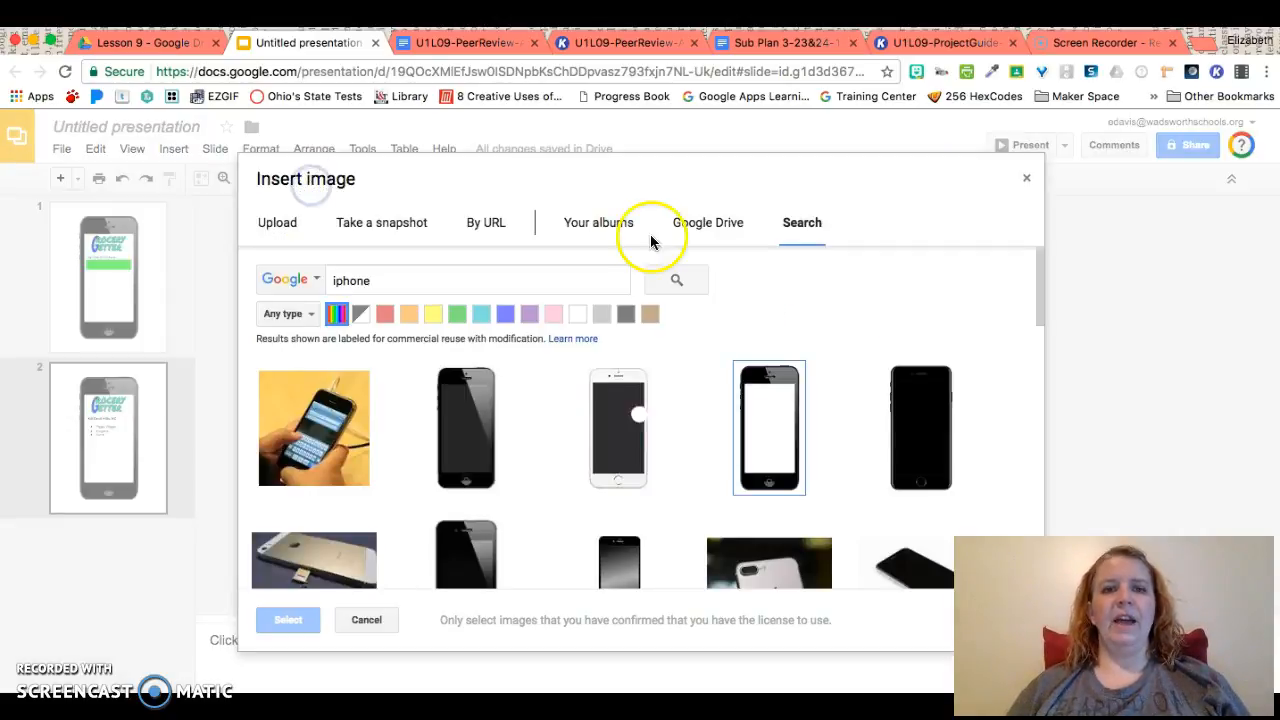
double_click(563, 275)
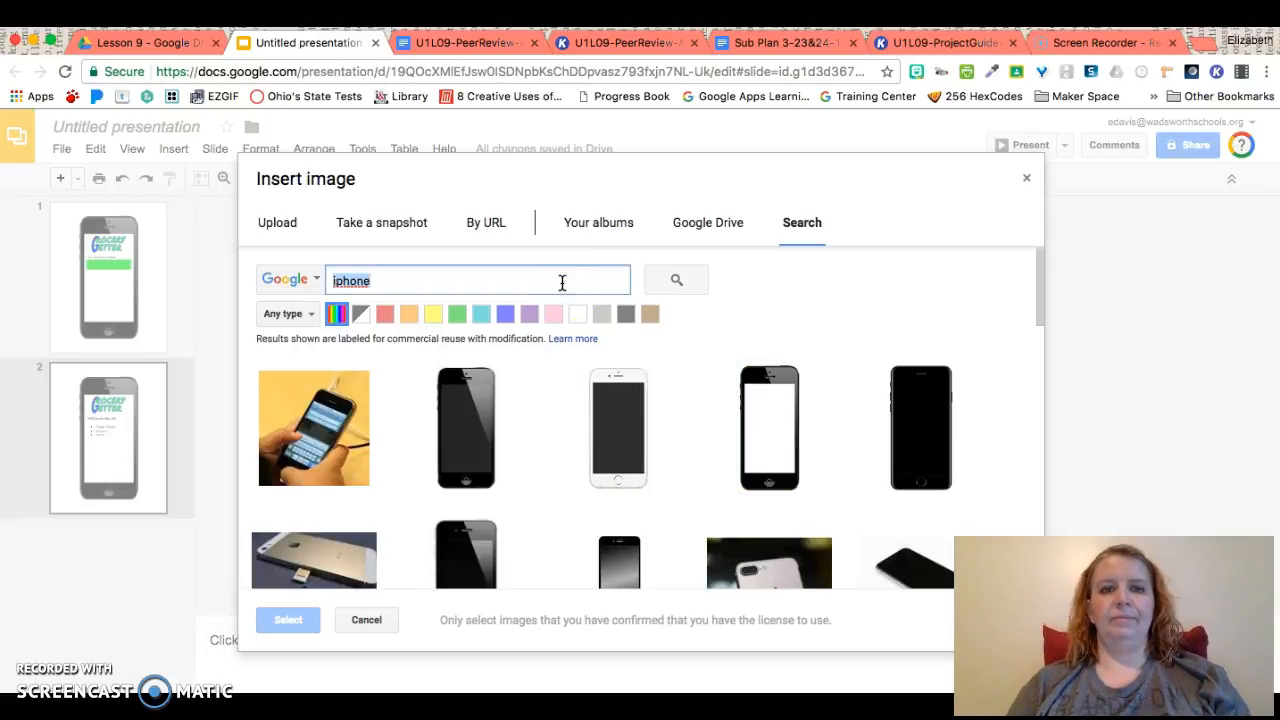
text(road map)
key(Return)
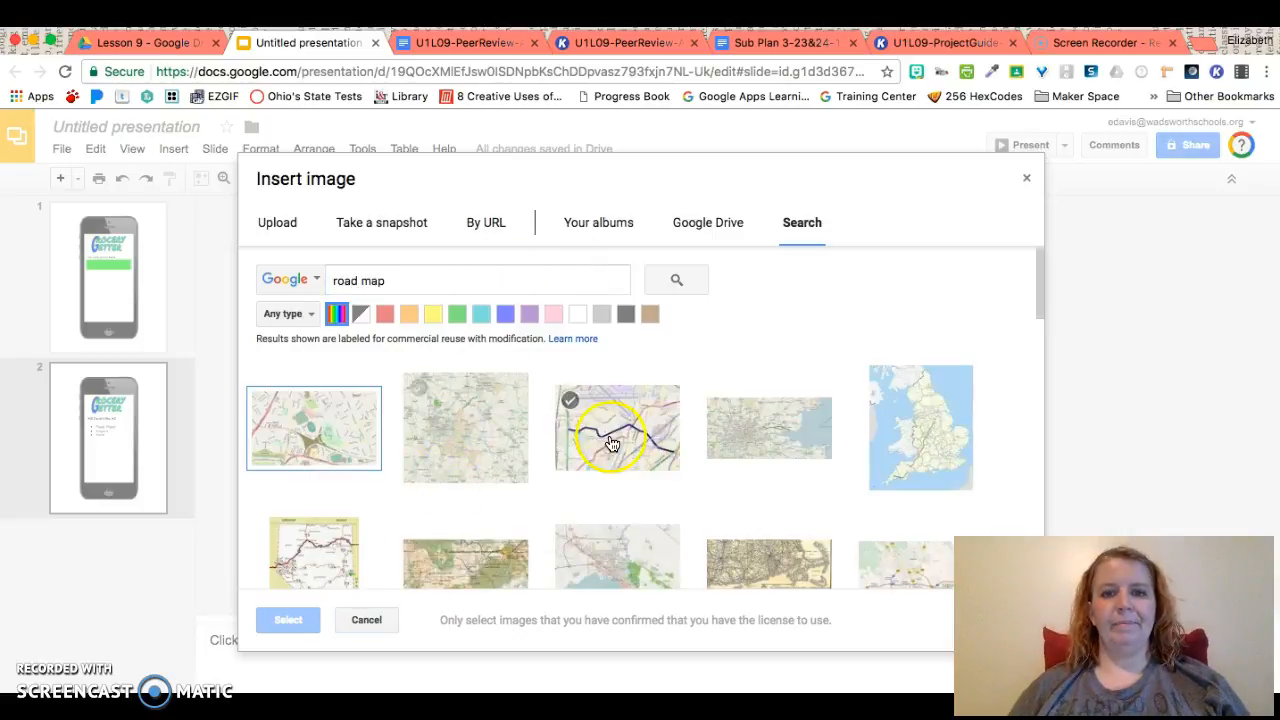
click(448, 447)
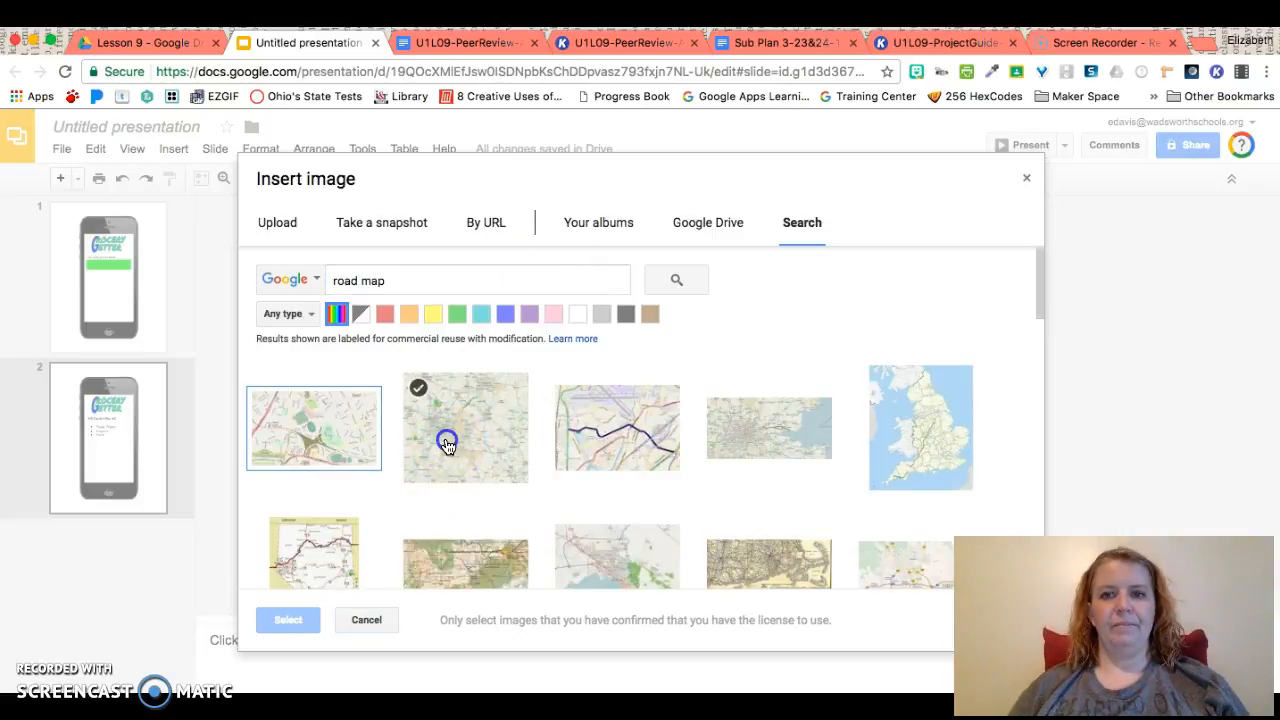
click(293, 622)
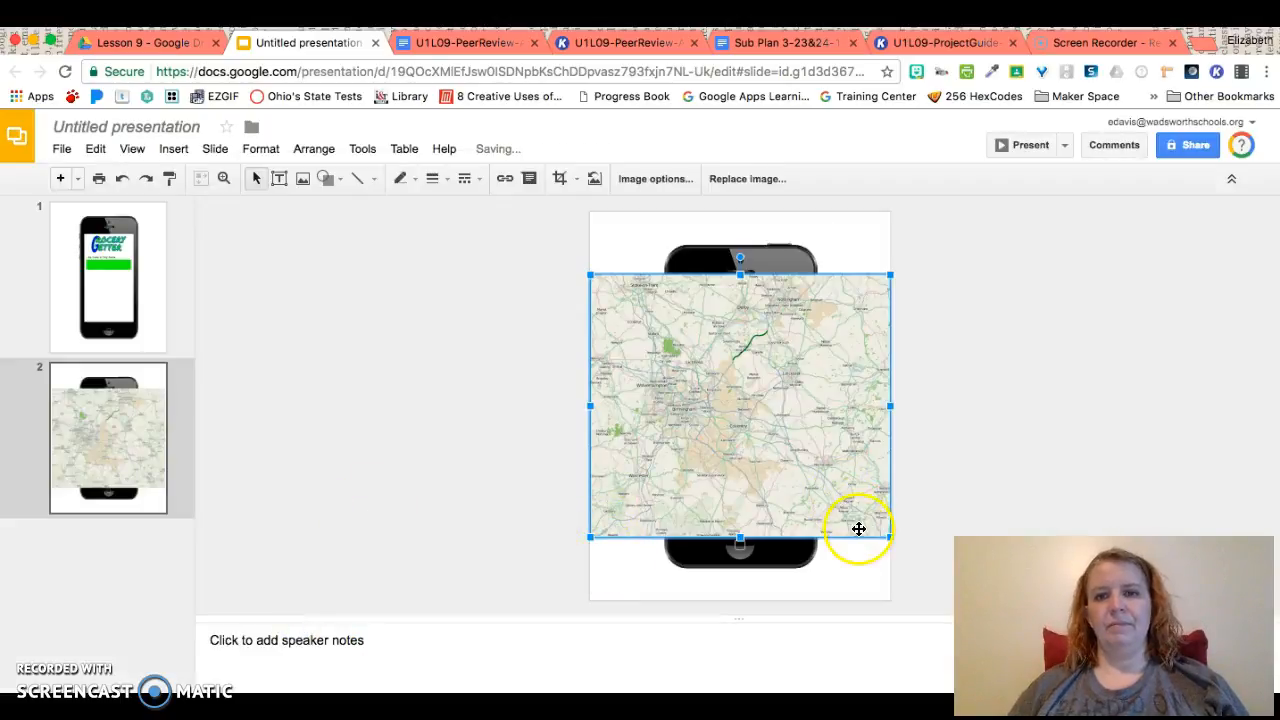
- Shrink the map to fit the phone screen below the store list and give it a 4px outline
drag(890, 538, 712, 379)
drag(640, 331, 726, 461)
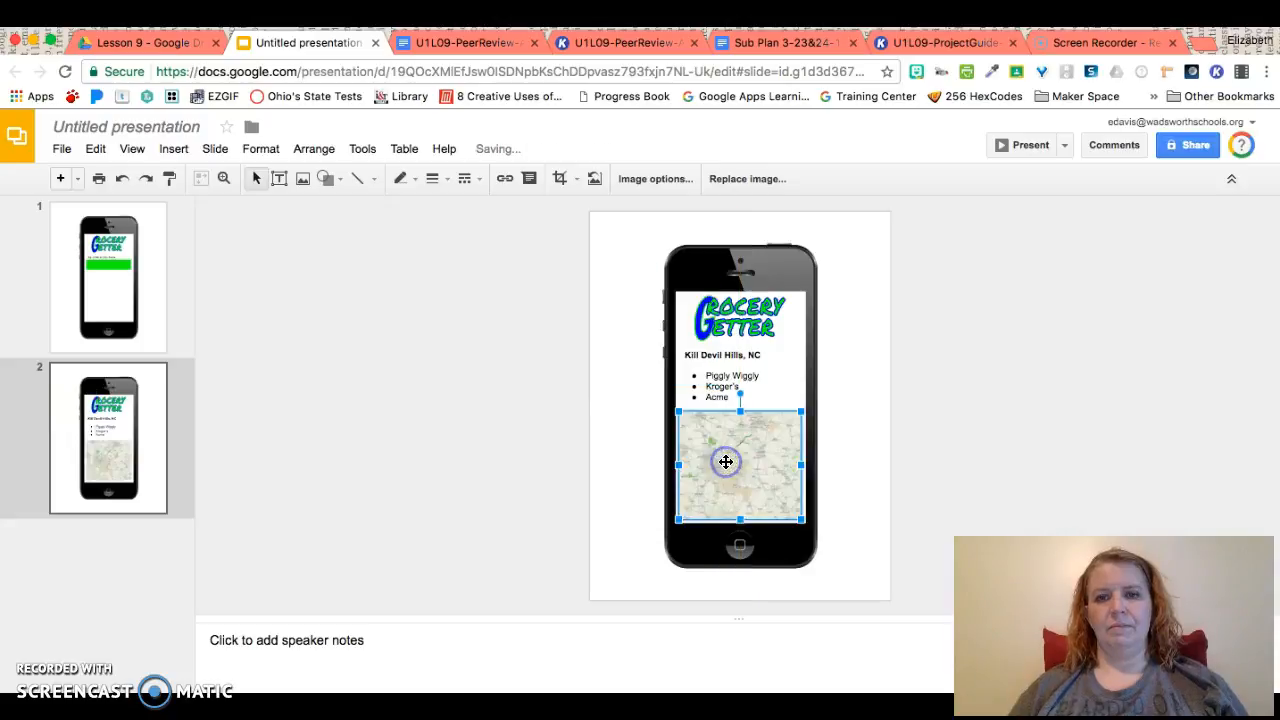
click(432, 178)
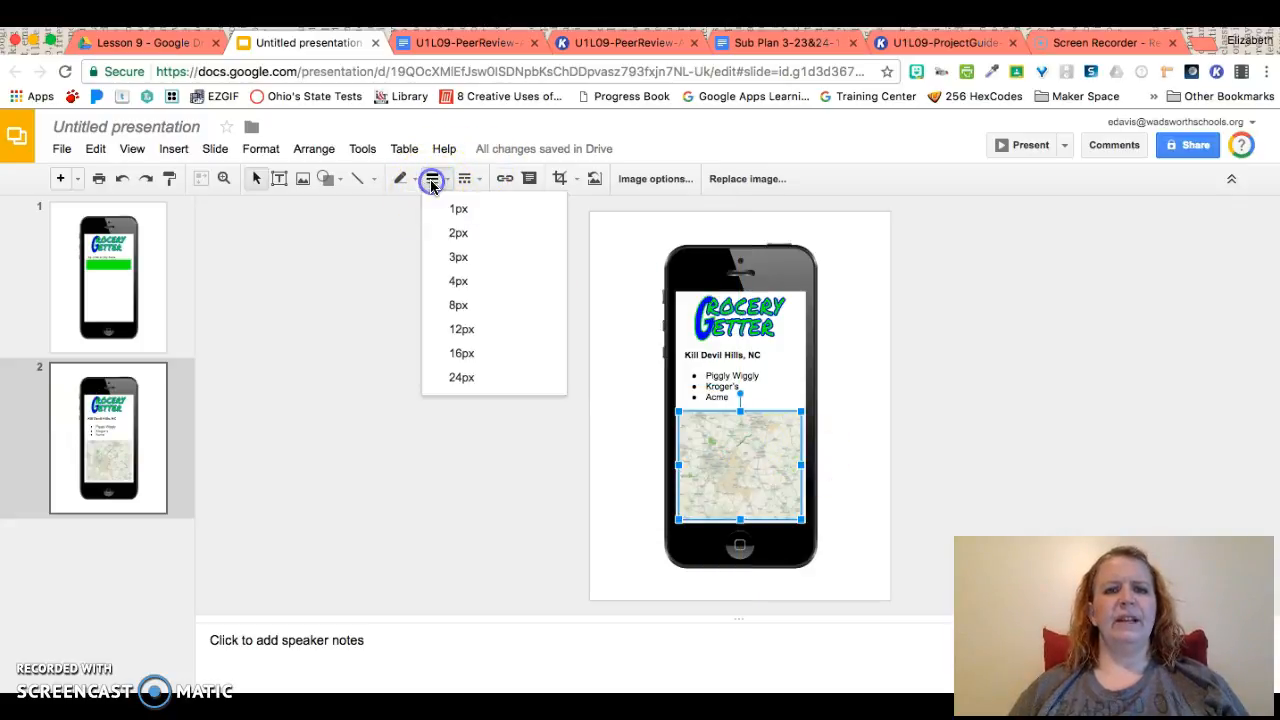
click(457, 281)
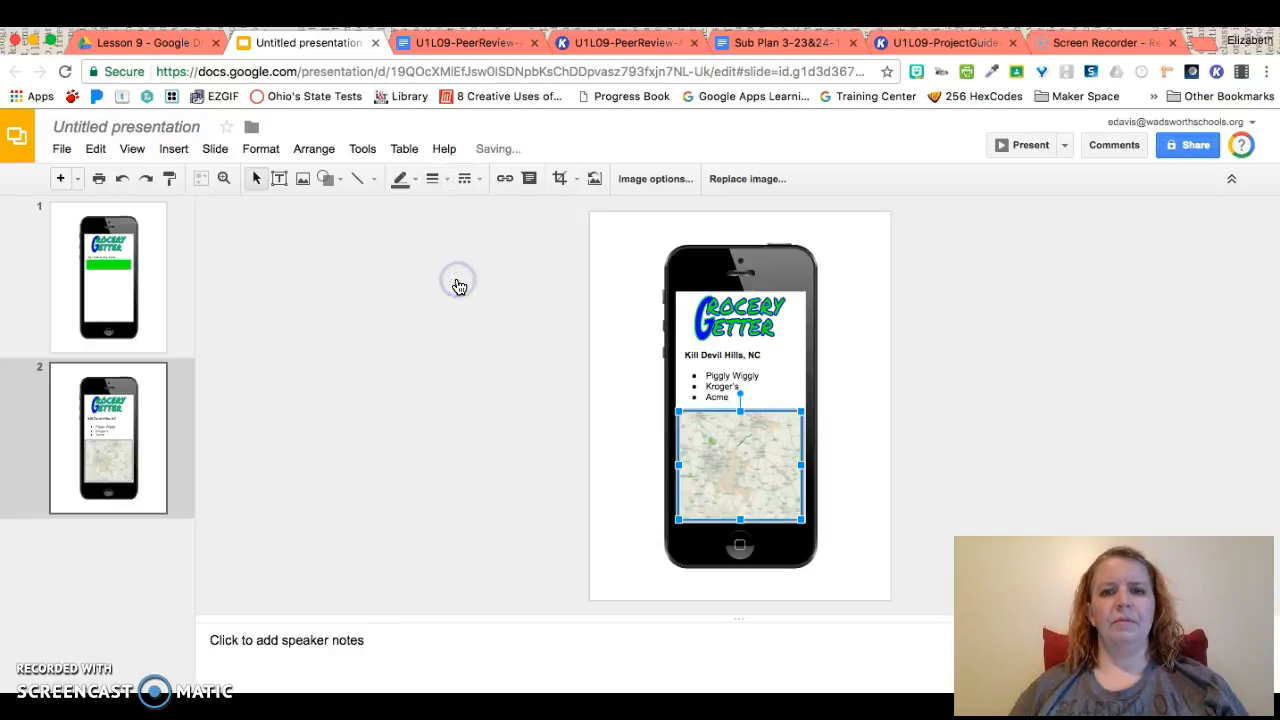
click(847, 418)
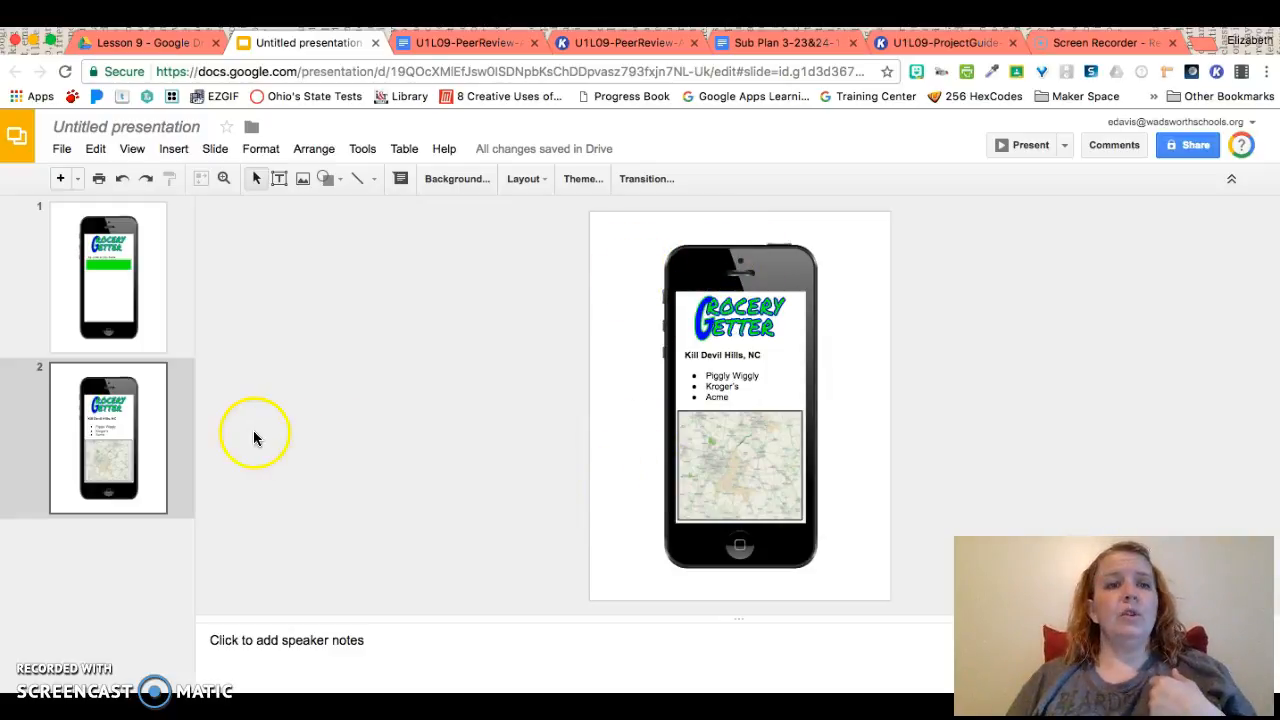
click(100, 300)
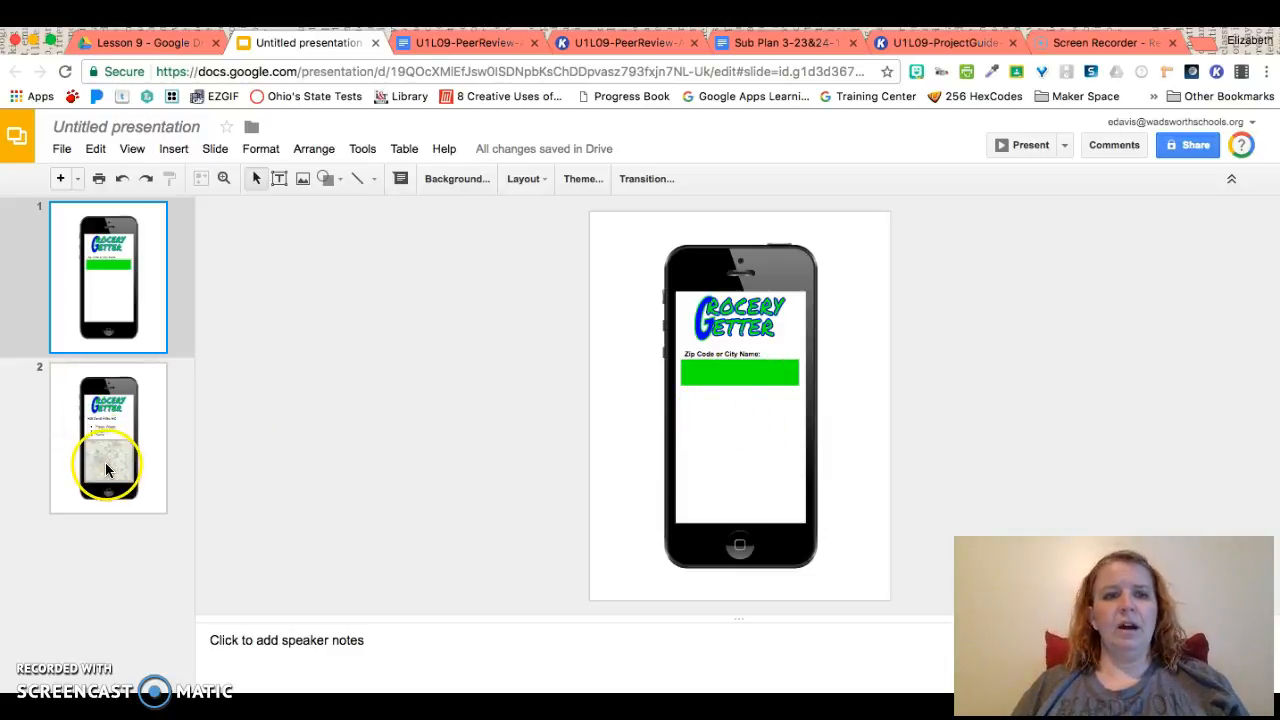
click(108, 470)
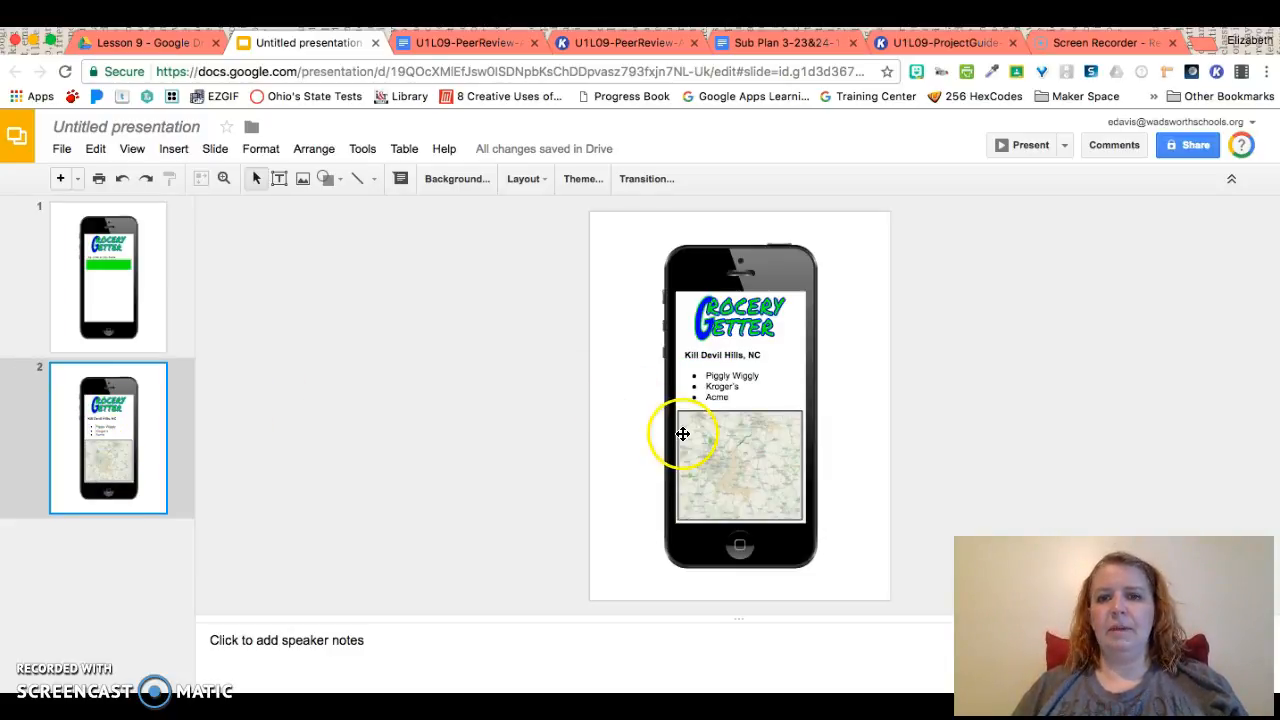
right_click(727, 448)
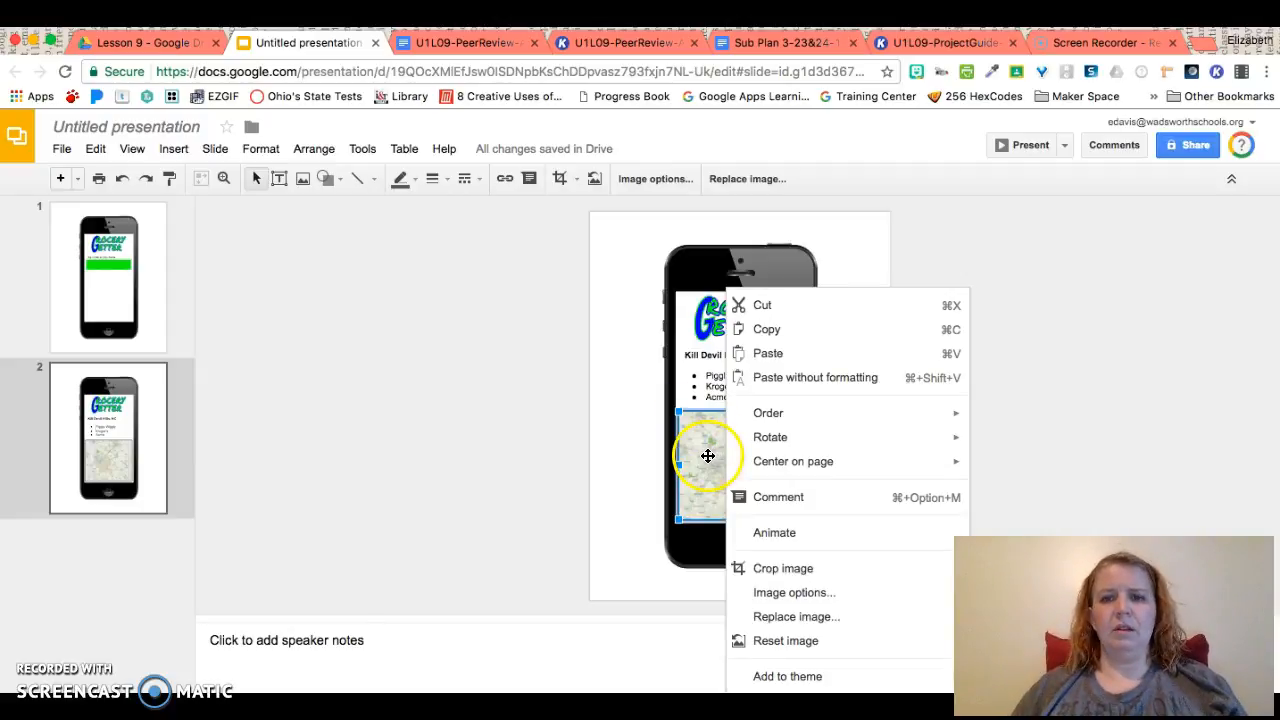
click(110, 306)
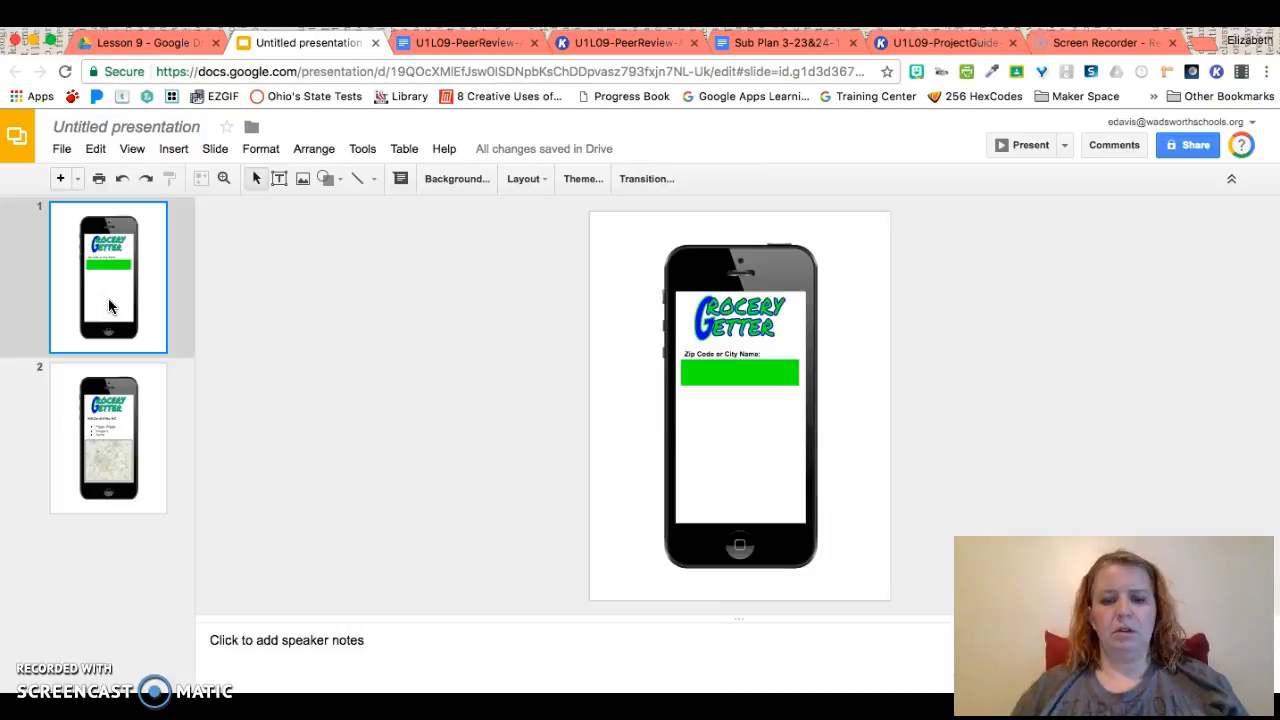
key(ctrl+v)
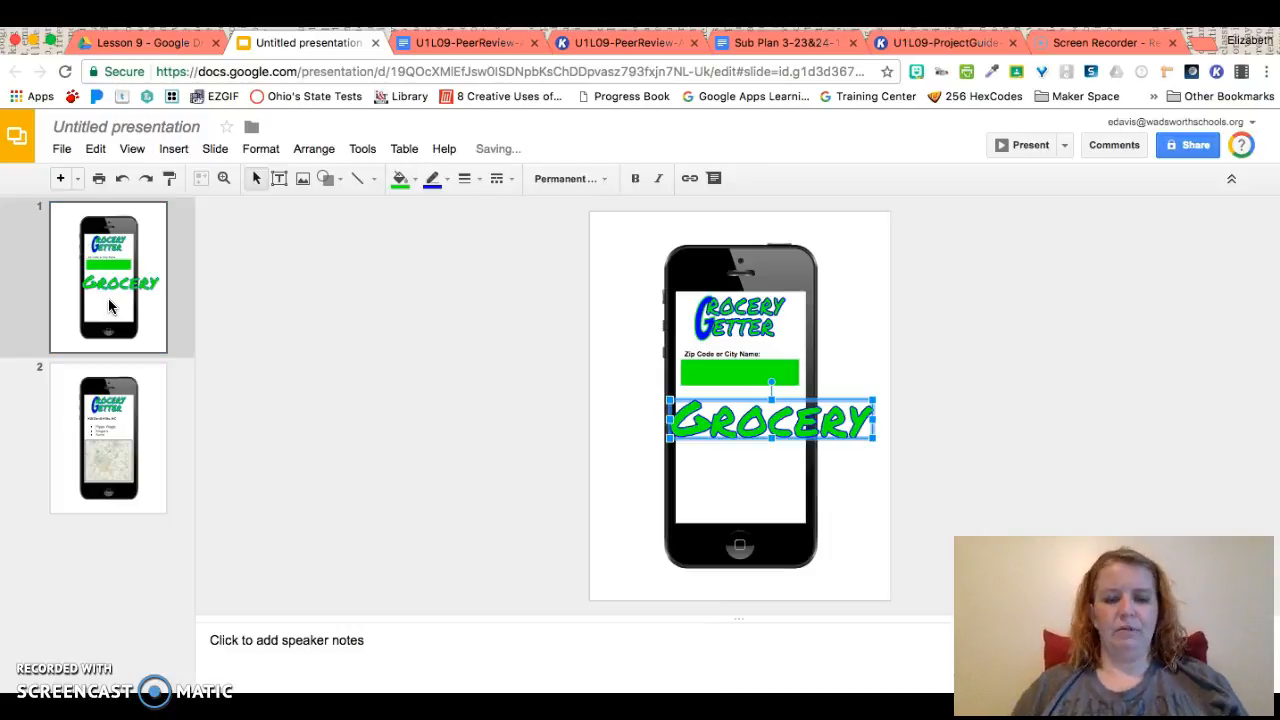
key(Delete)
- Copy the map from the second slide to the first slide and move it up slightly, below the green box
click(114, 470)
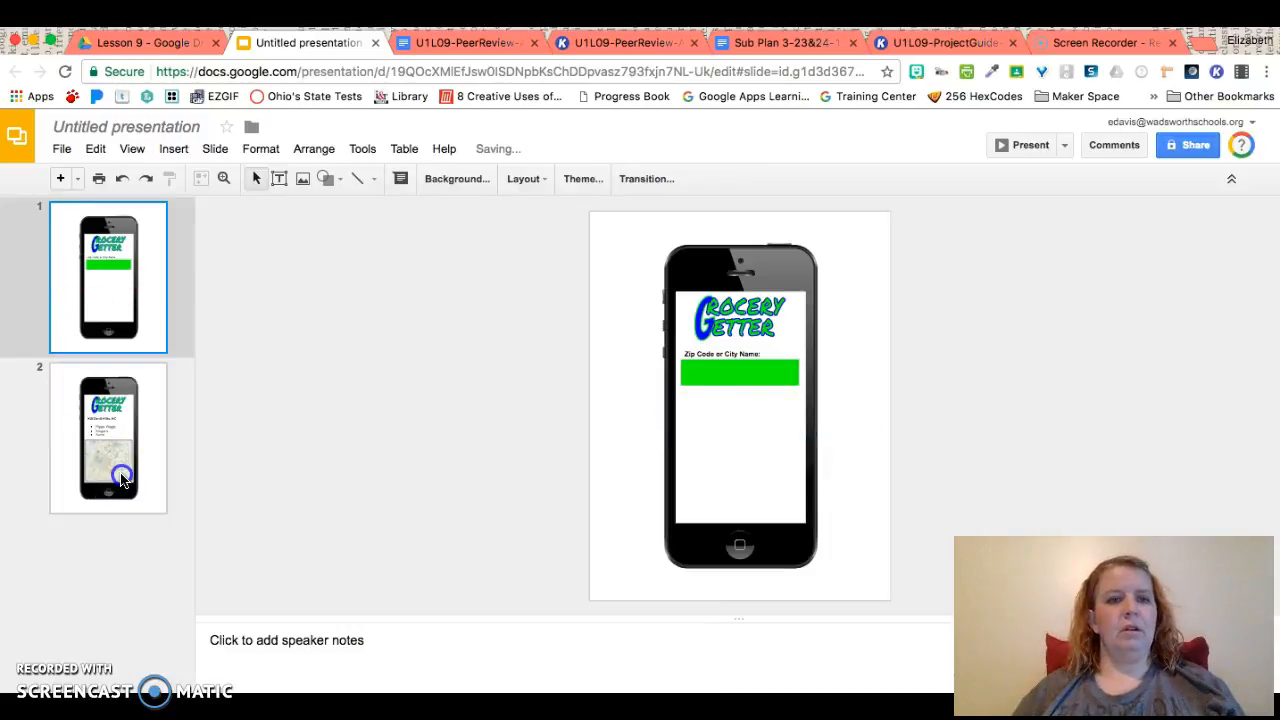
click(741, 466)
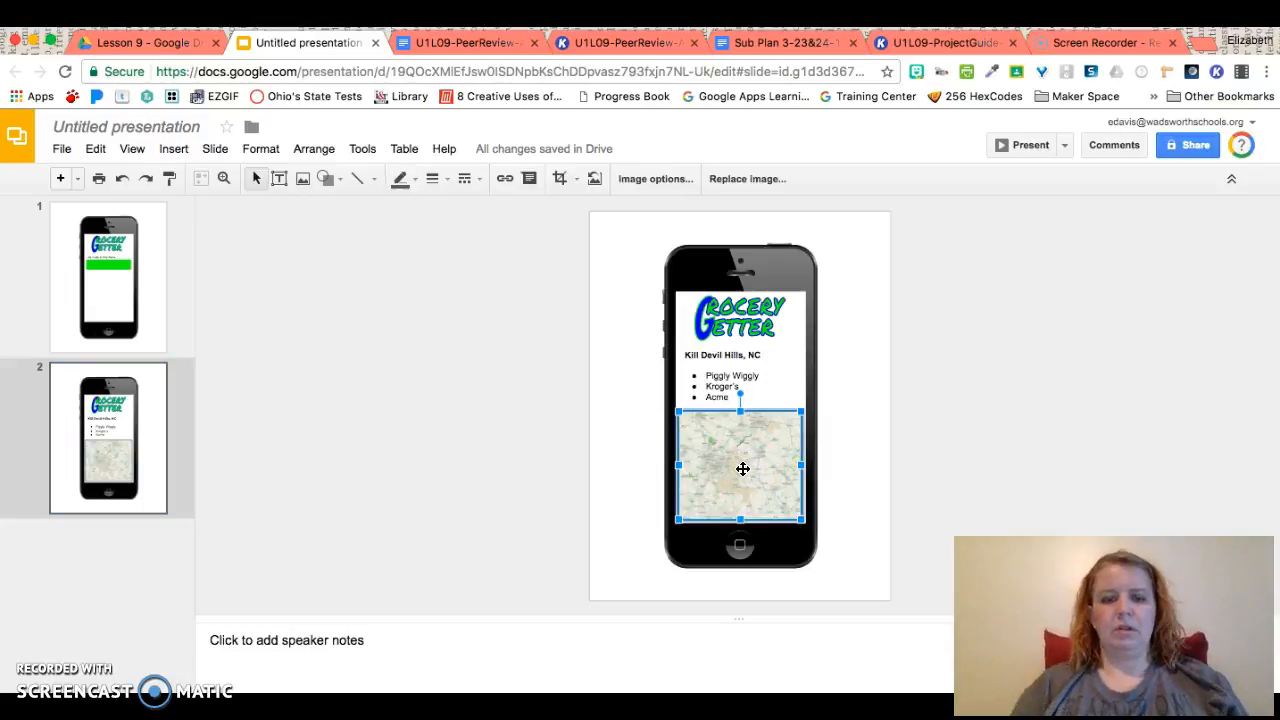
click(120, 318)
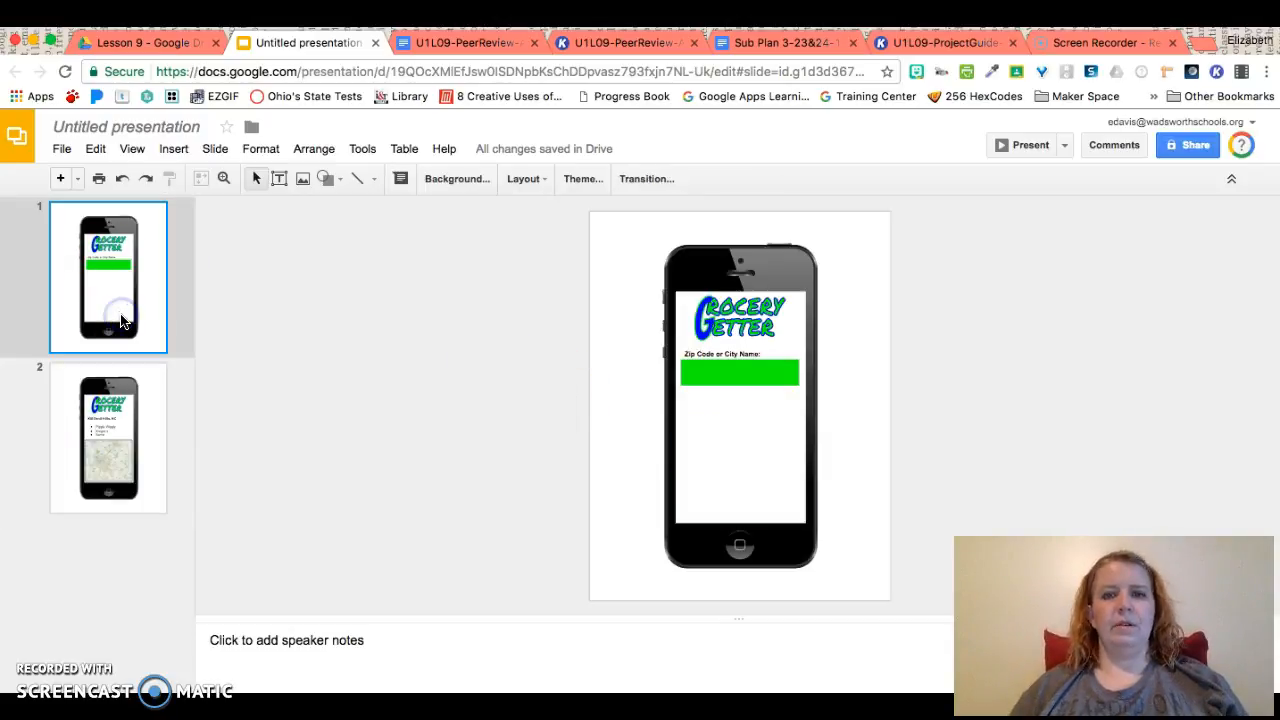
key(ctrl+v)
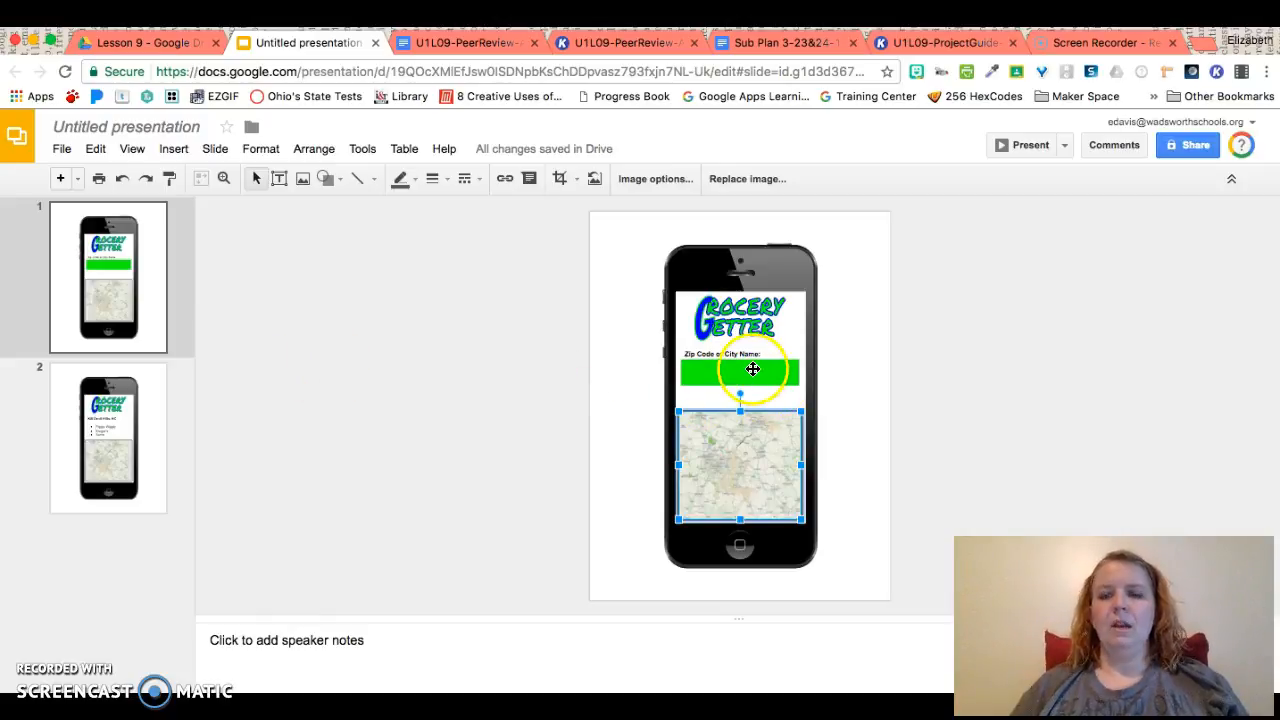
click(753, 370)
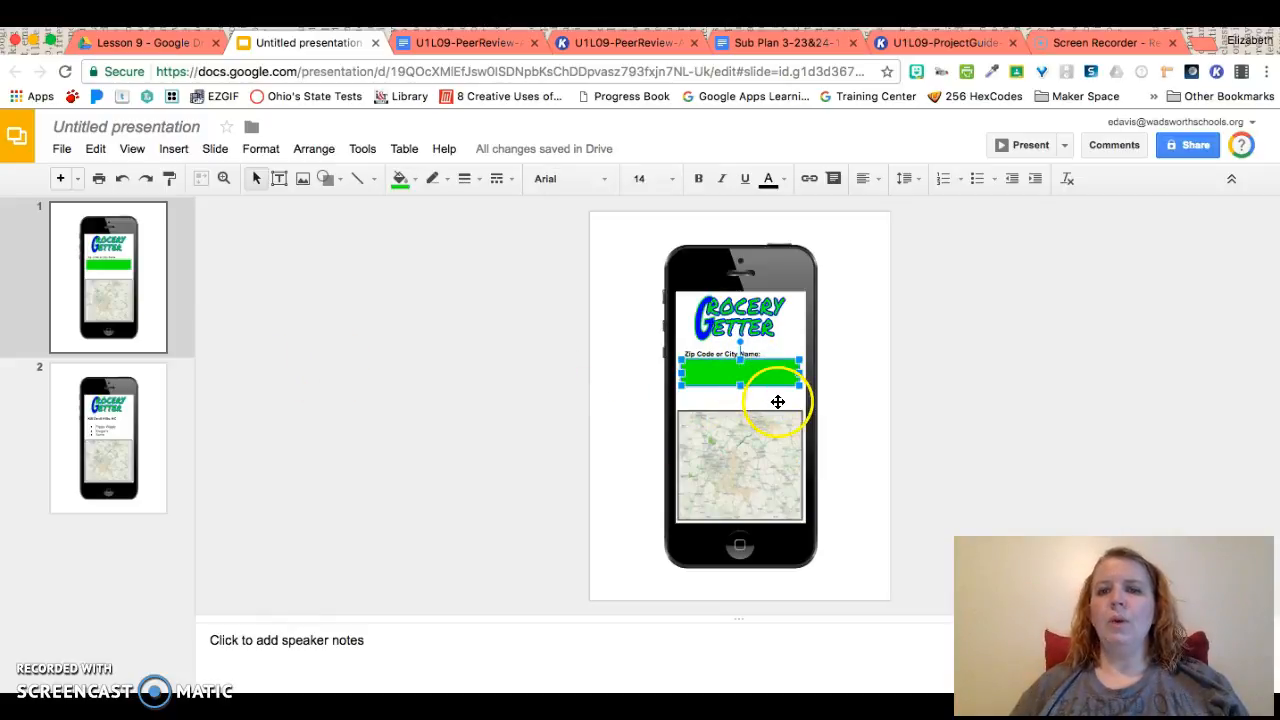
drag(758, 473, 759, 459)
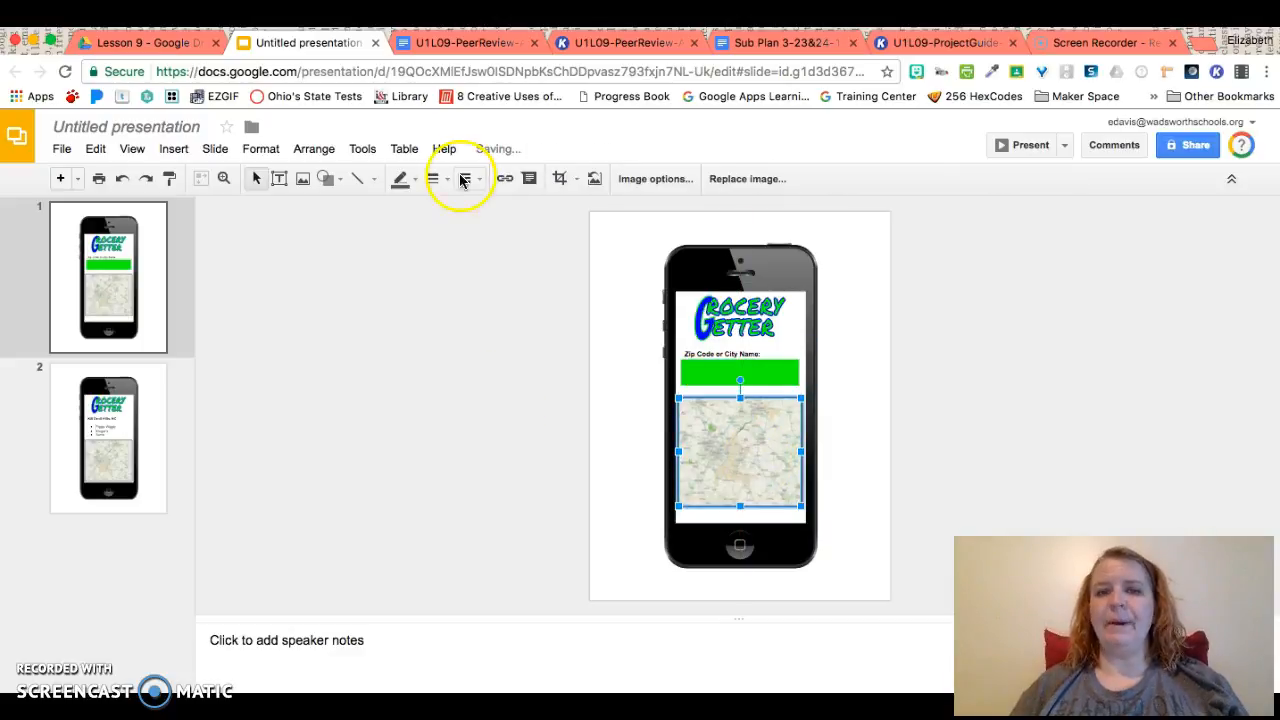
- Draw a small rectangle below the right half of the map on the first slide and label it "Submit"
click(326, 178)
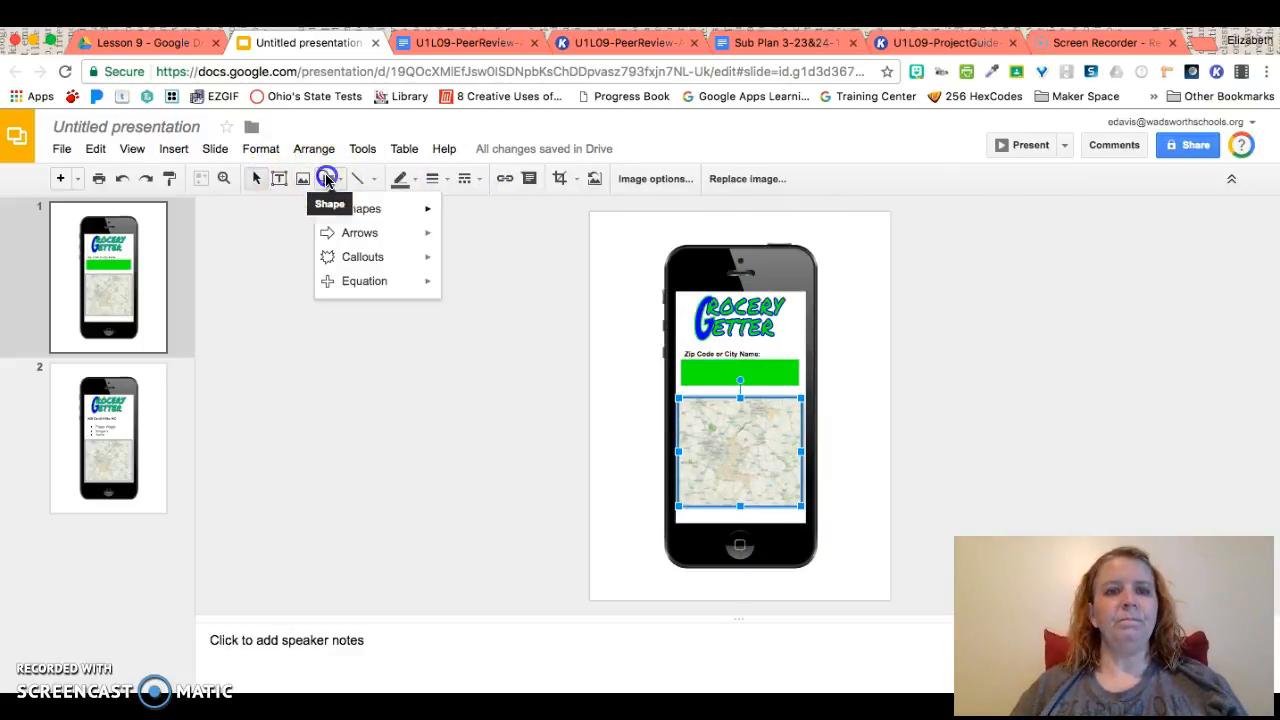
click(335, 208)
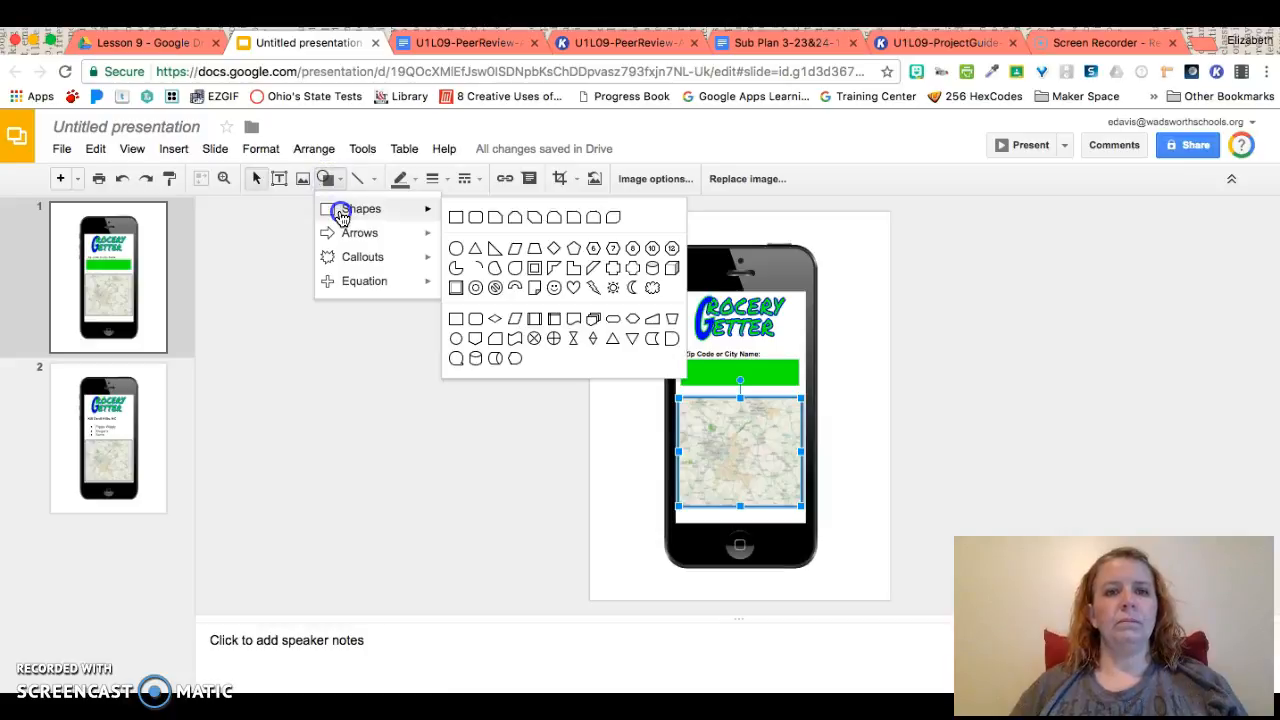
click(460, 220)
drag(739, 512, 801, 519)
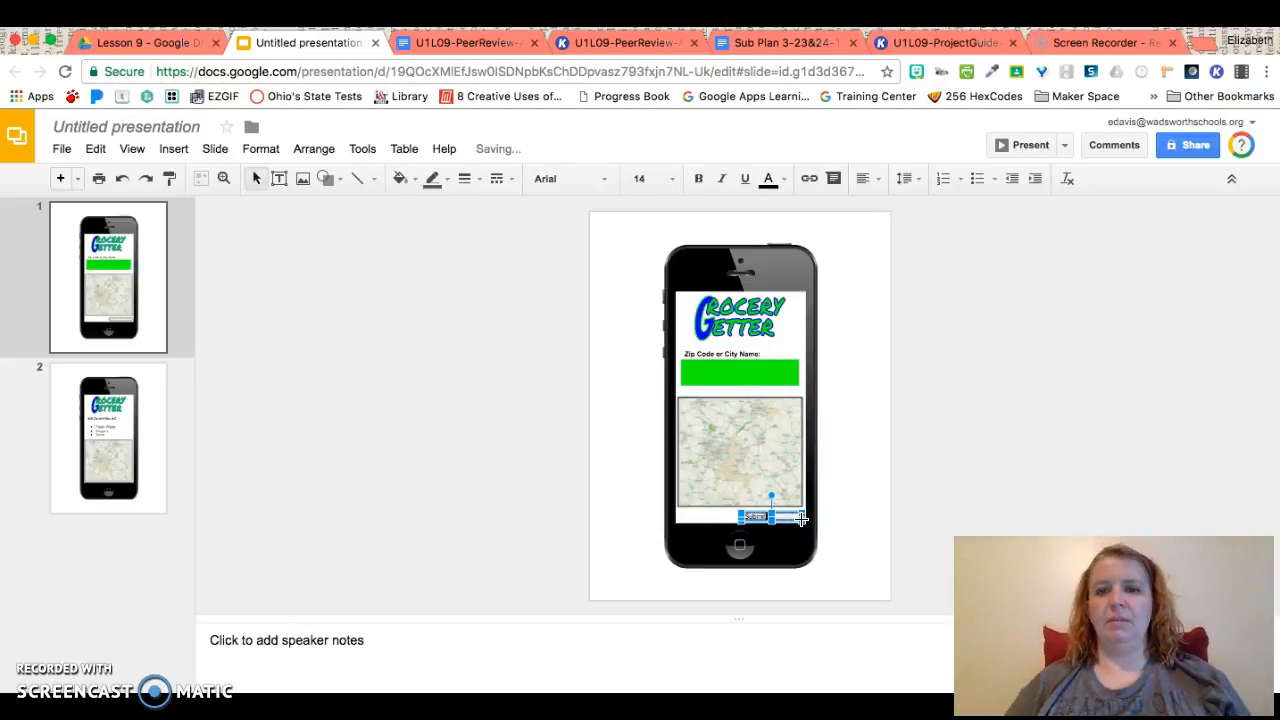
- Format the "Submit" button with bold size 18 text and a bright green fill
click(777, 513)
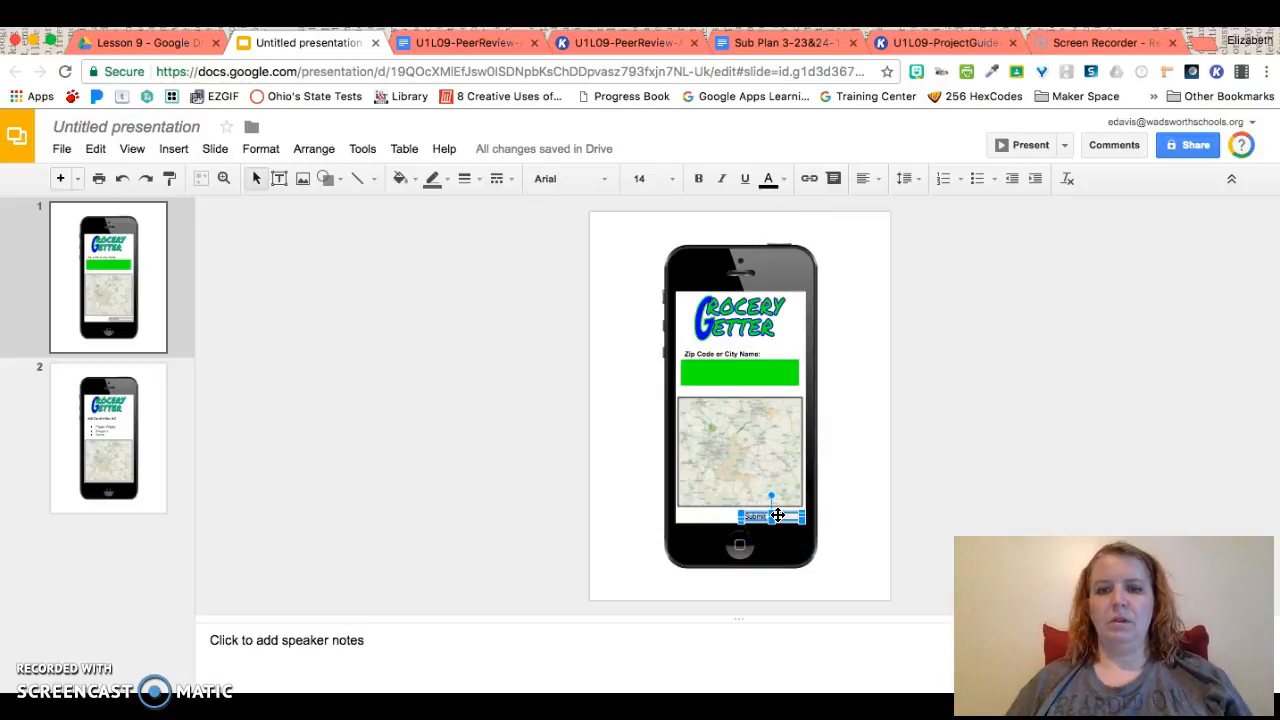
click(665, 179)
click(652, 401)
click(698, 178)
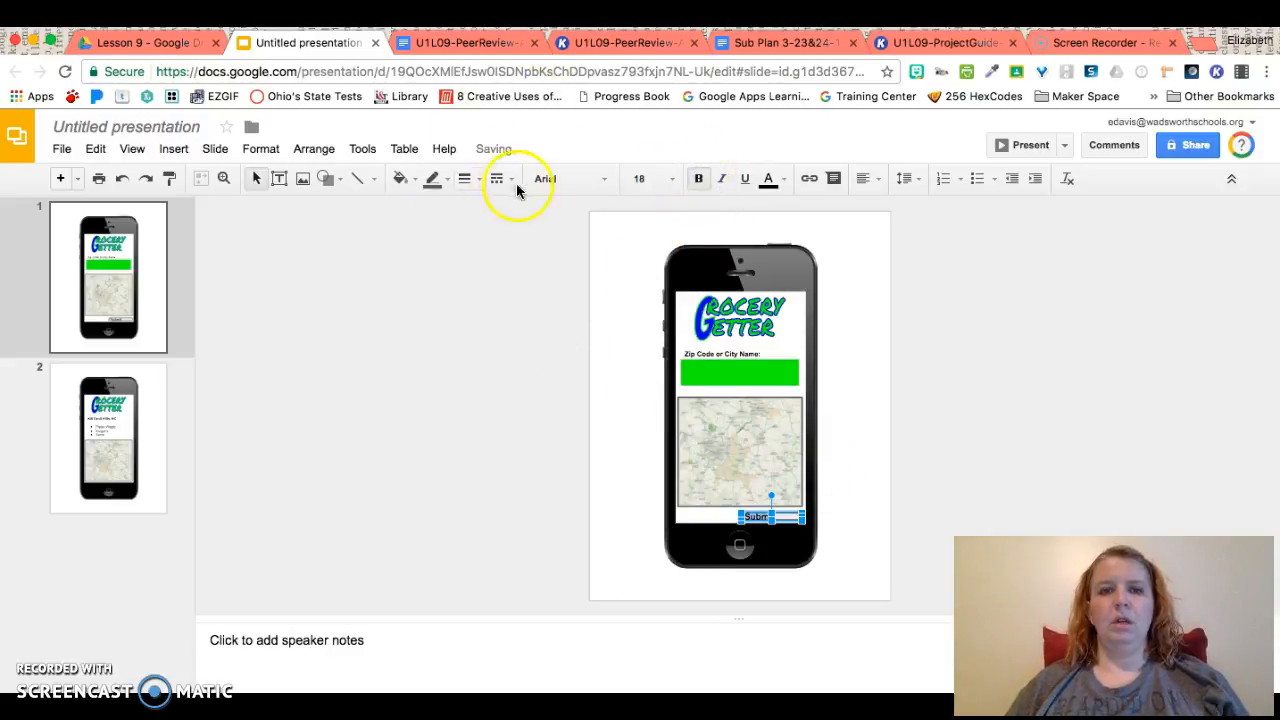
click(409, 182)
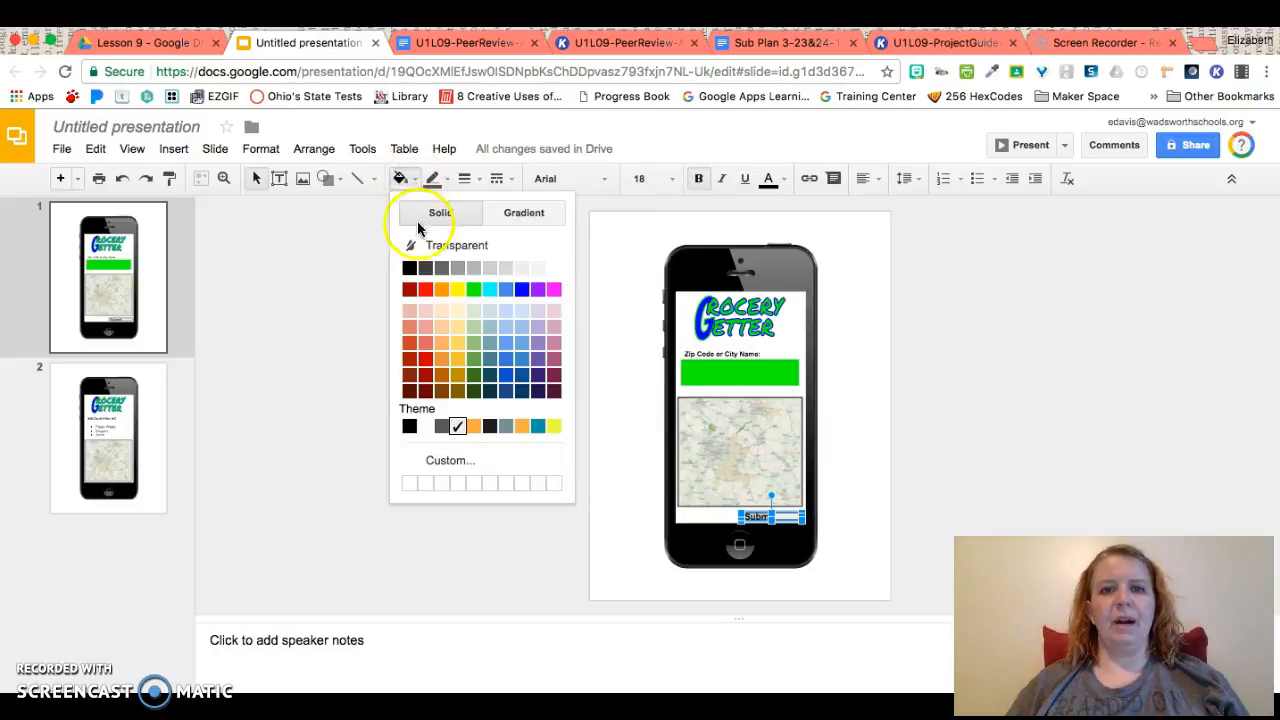
click(473, 292)
click(843, 473)
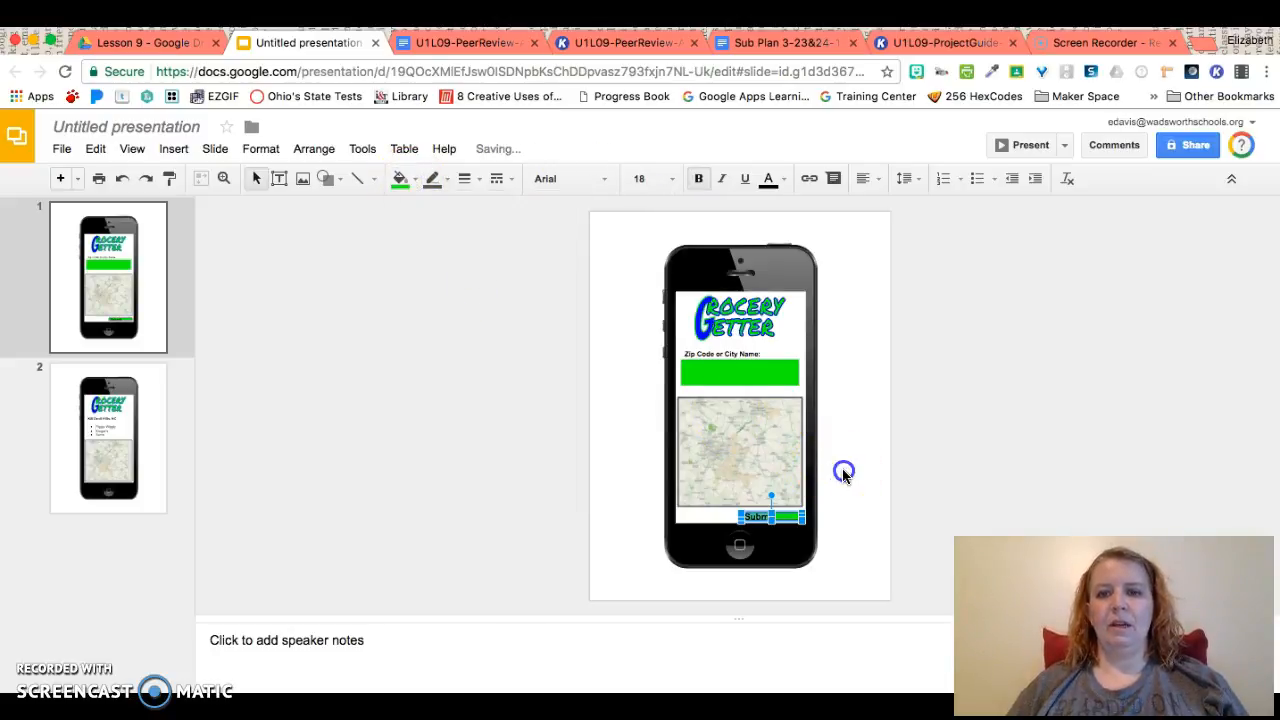
- Enter "Kill Devil Hills, NC" in the green search box and set its text to size 24
click(761, 373)
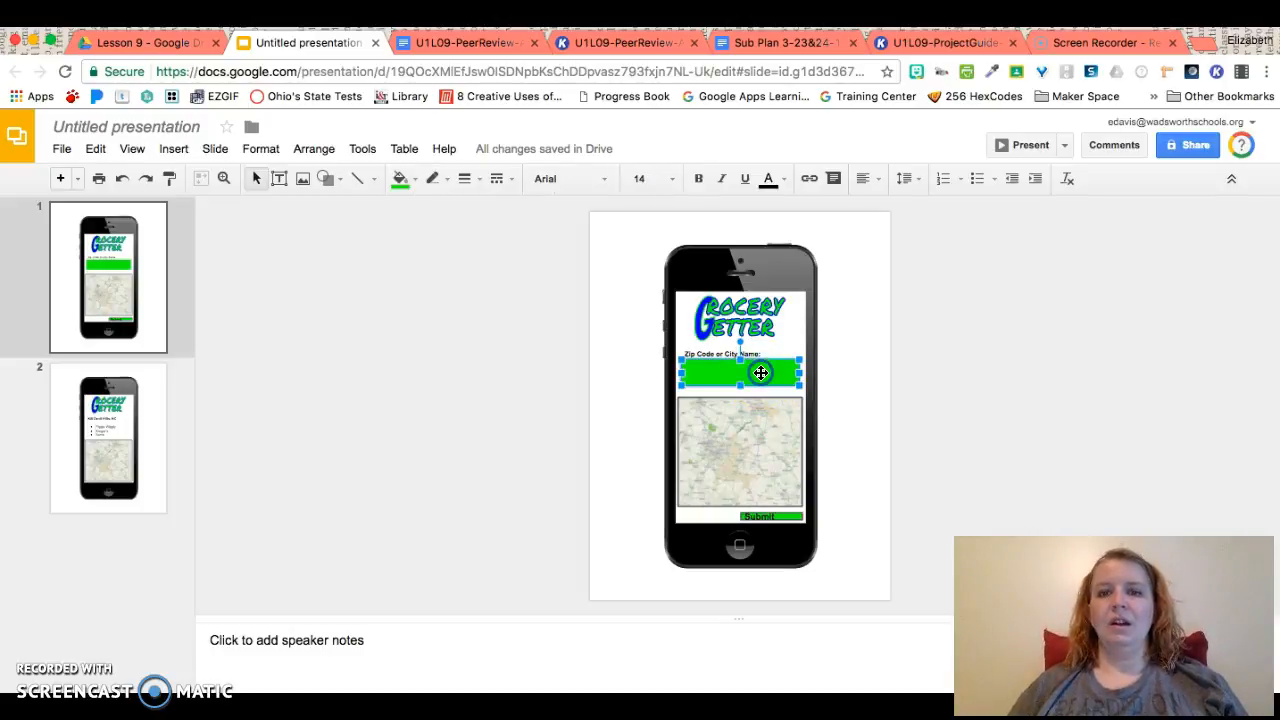
text(4)
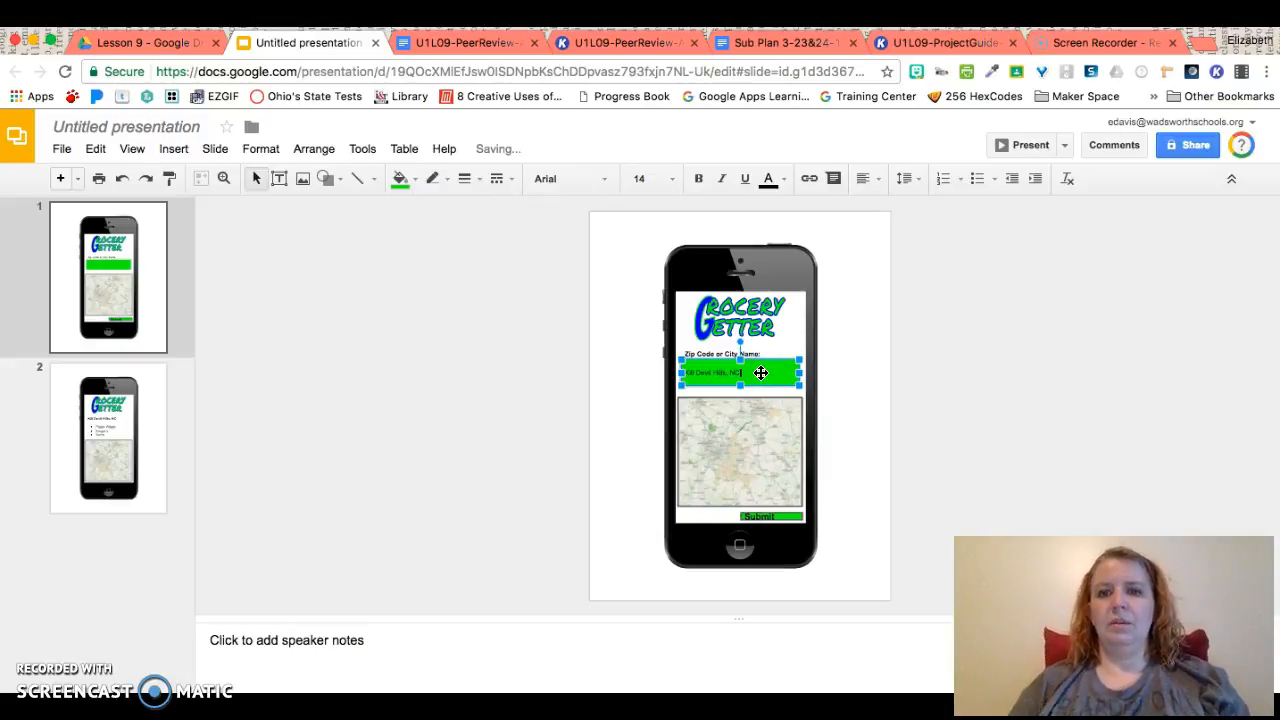
click(669, 180)
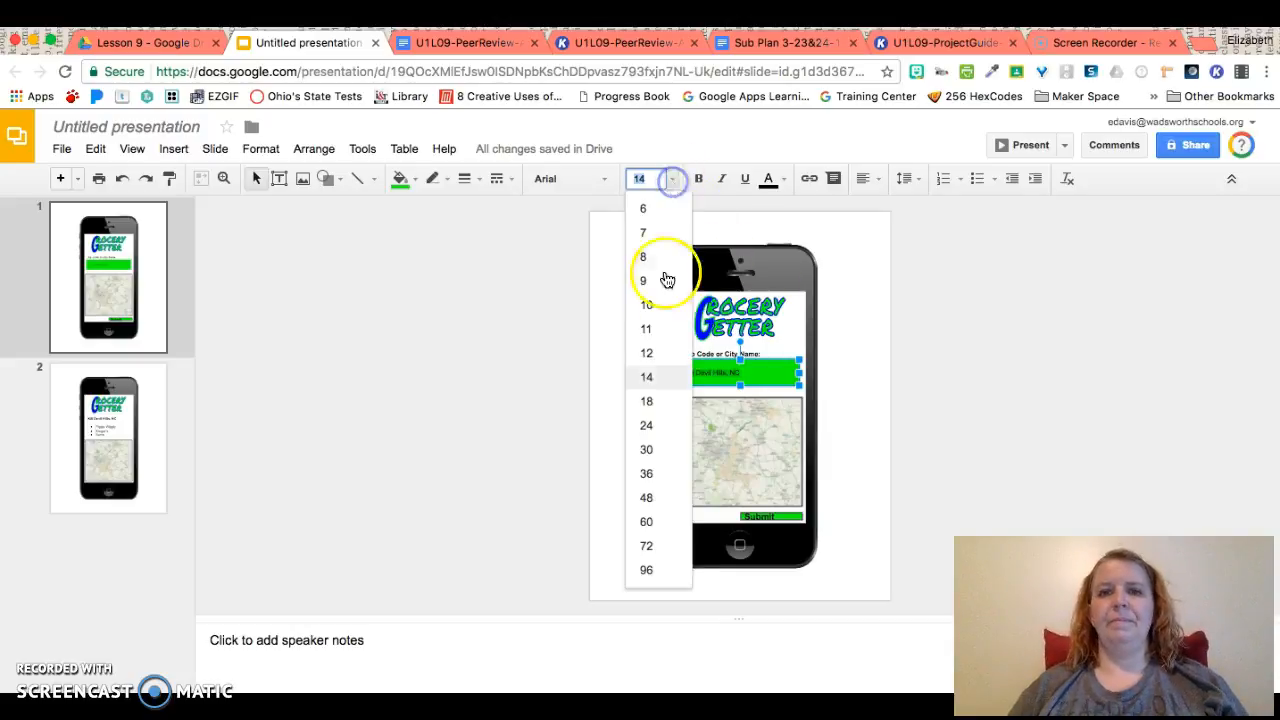
click(663, 406)
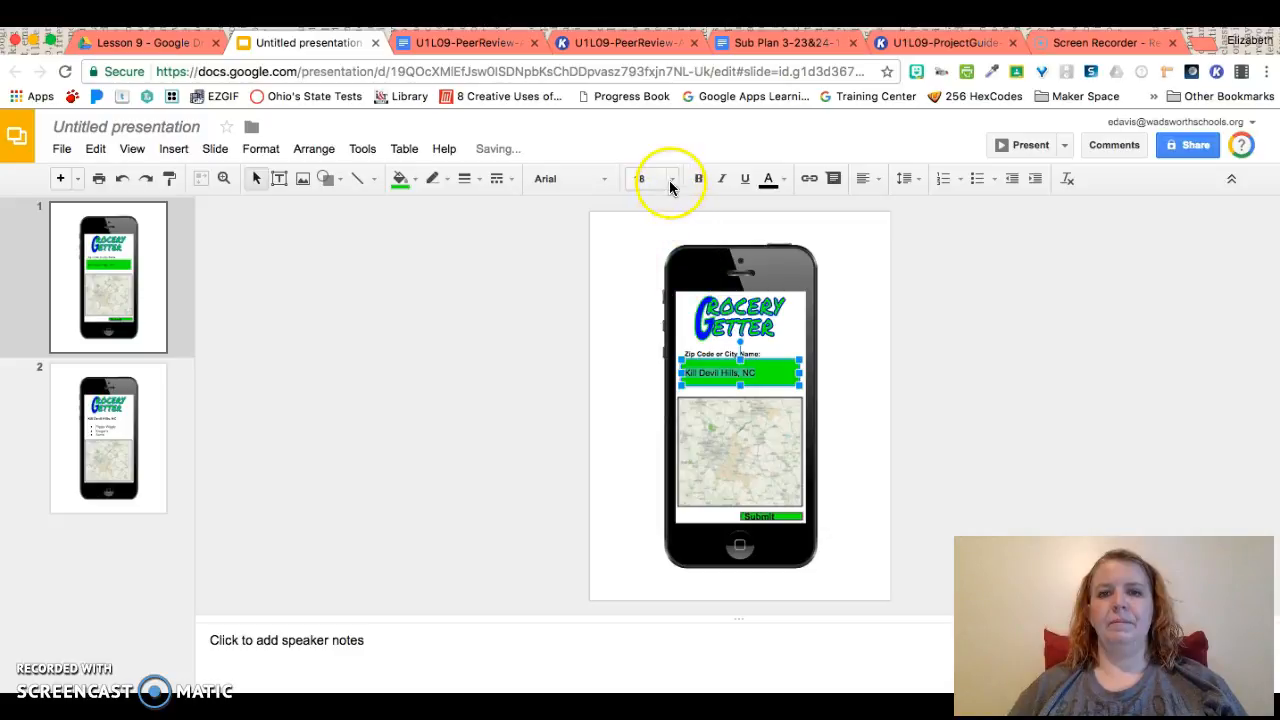
click(670, 180)
click(648, 426)
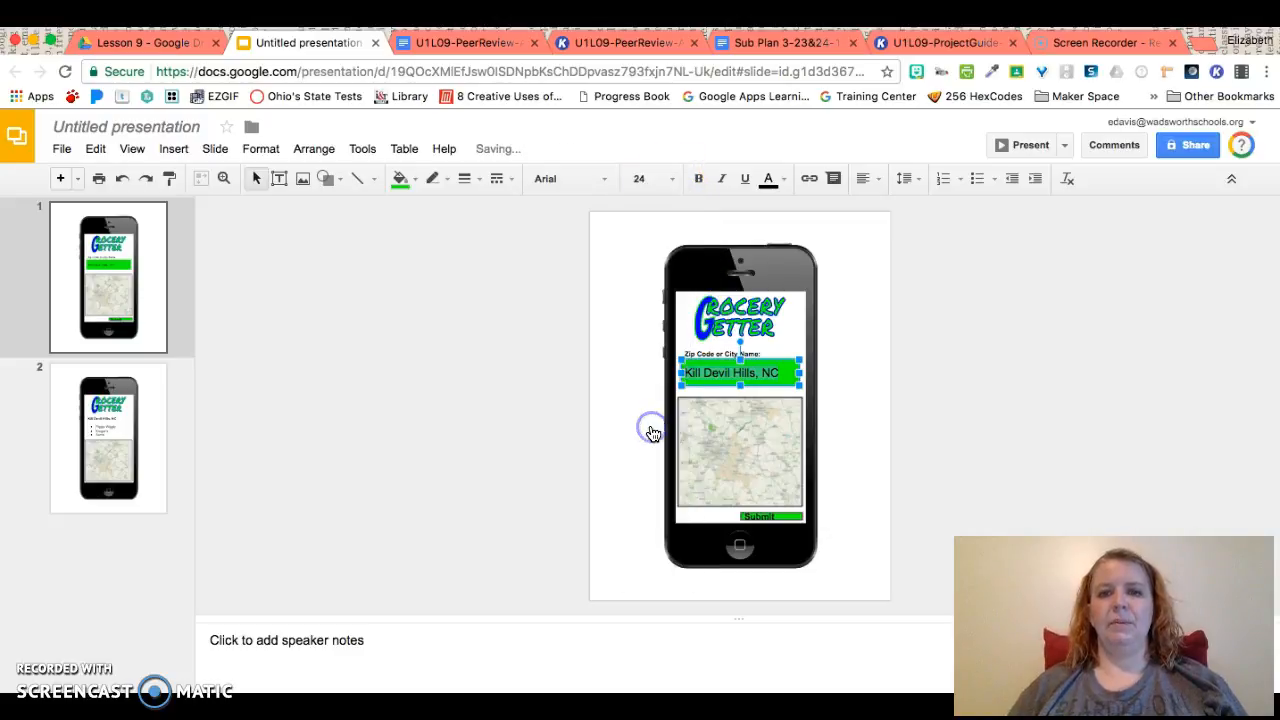
click(846, 444)
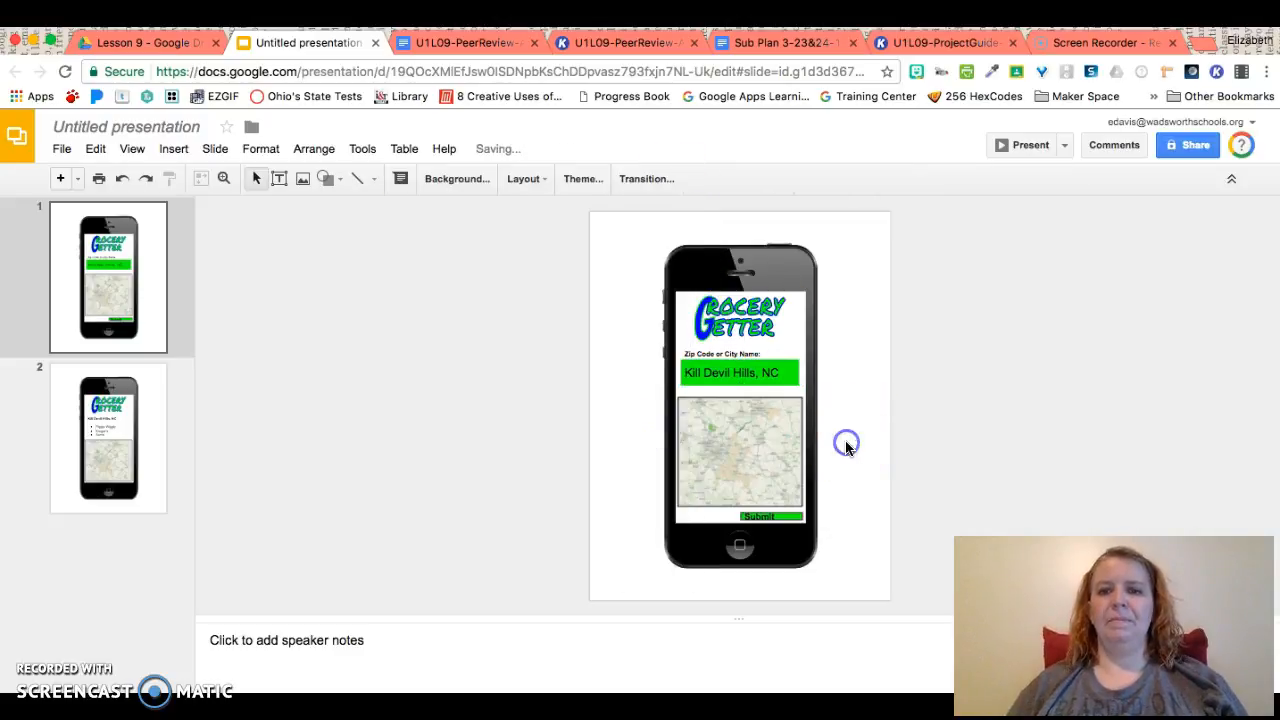
- Try to link the "Submit" button on the first slide to a slide in this presentation
click(789, 517)
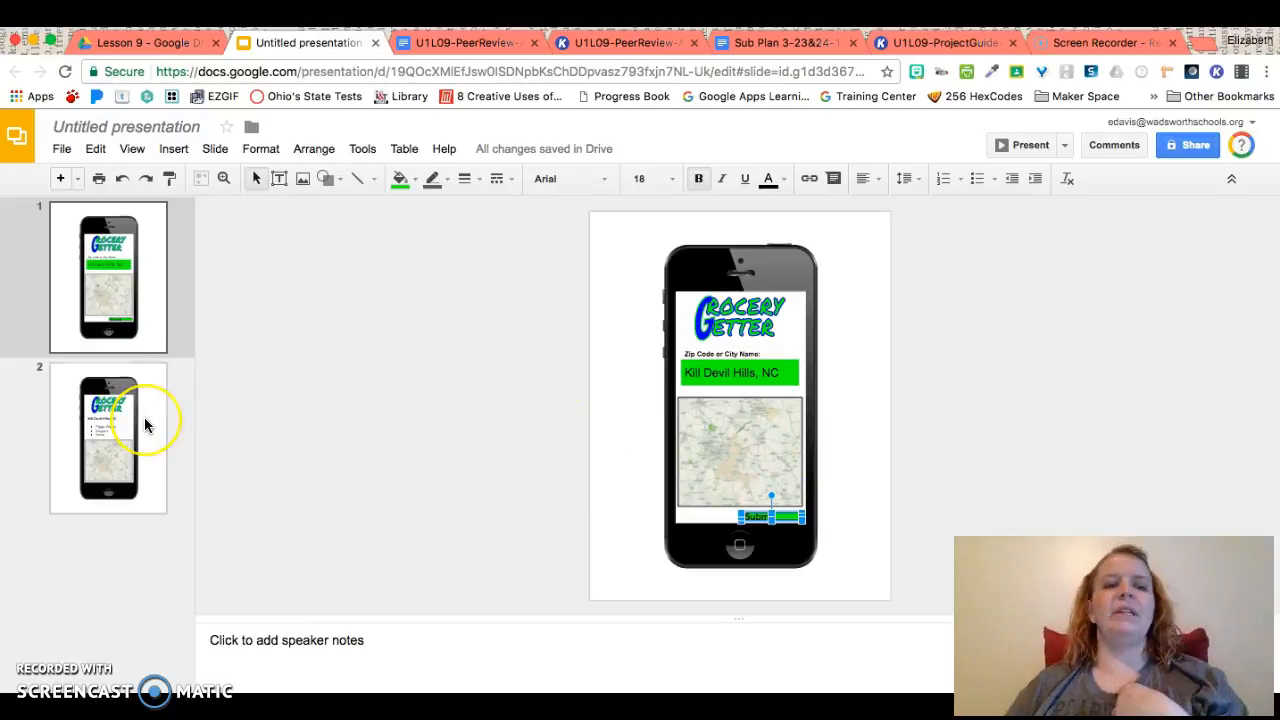
click(145, 424)
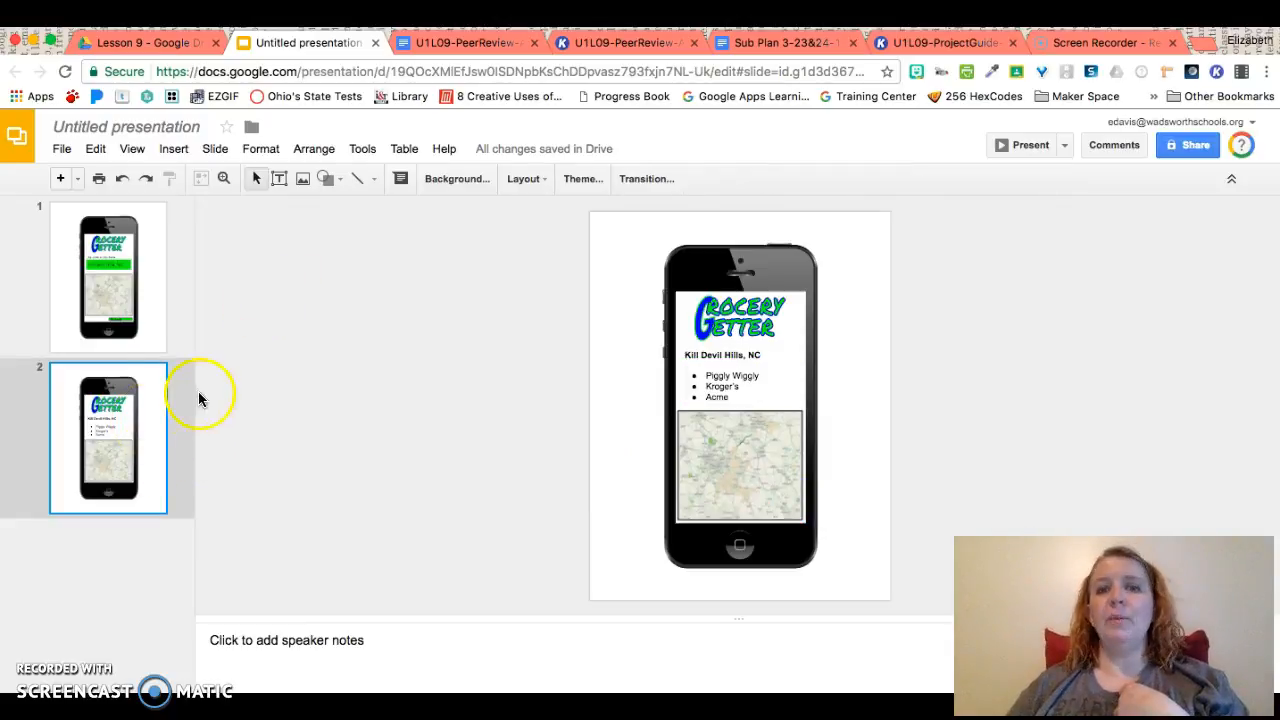
click(95, 274)
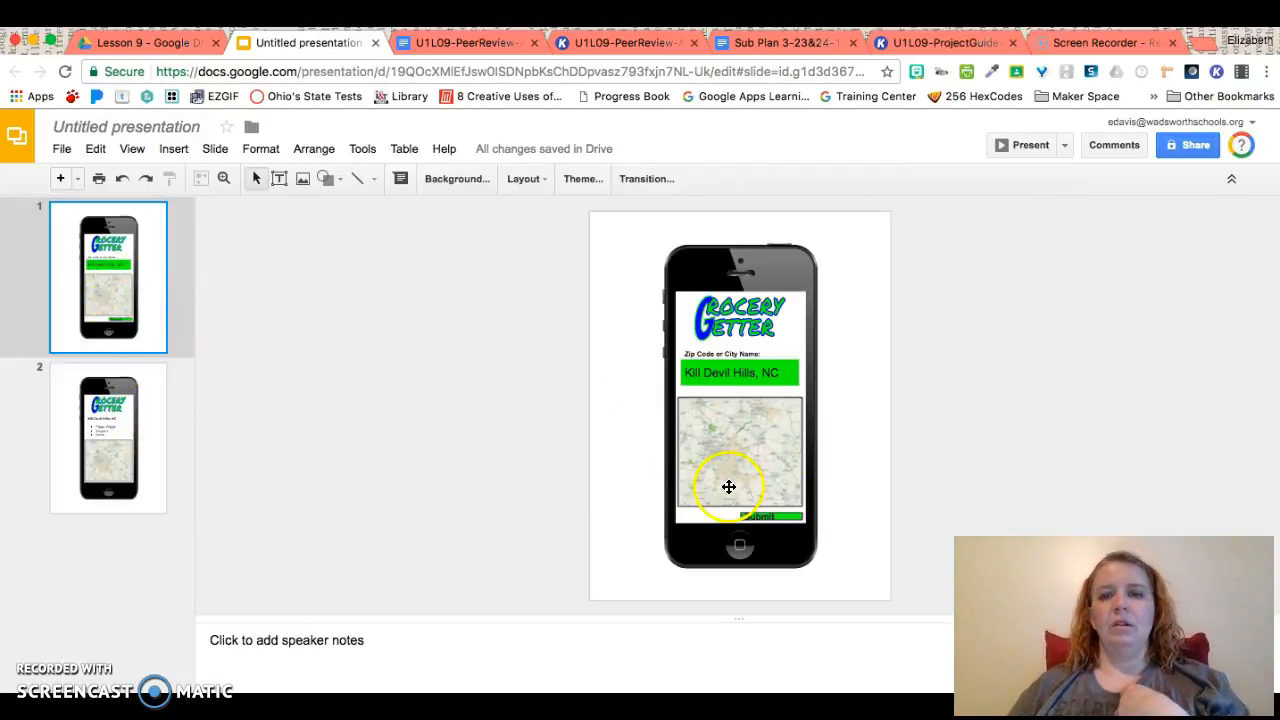
click(770, 514)
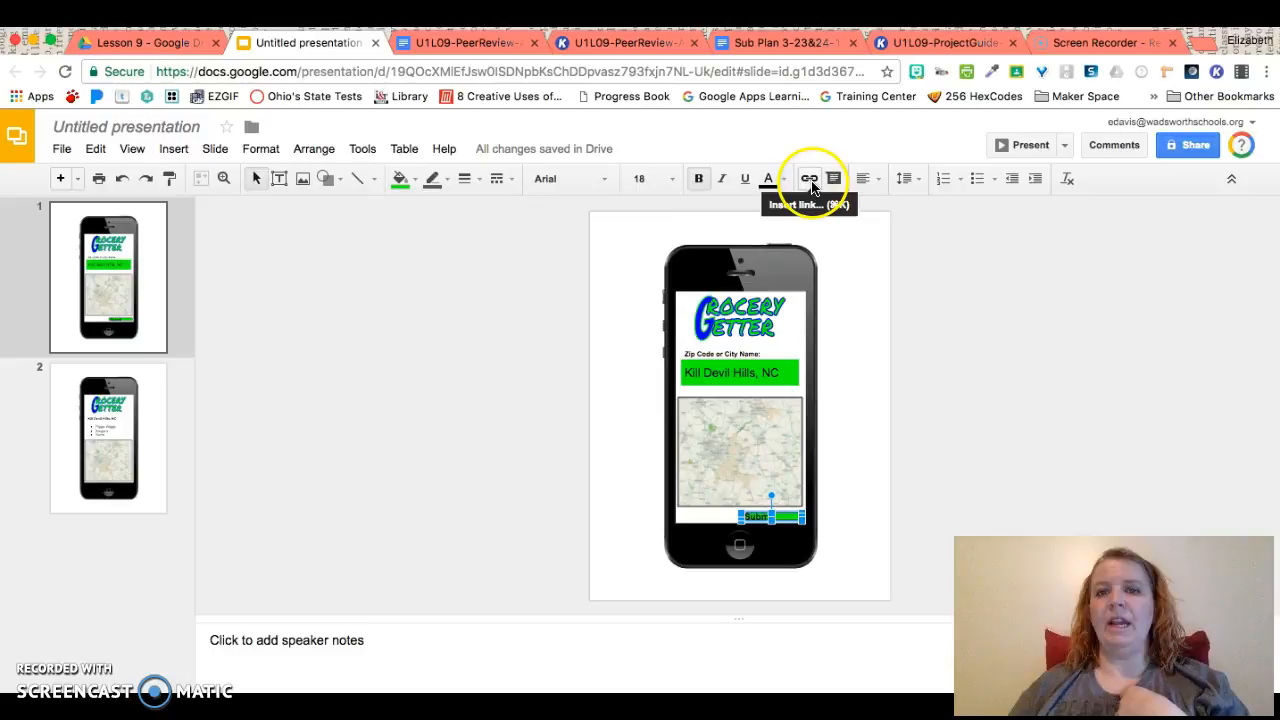
click(810, 180)
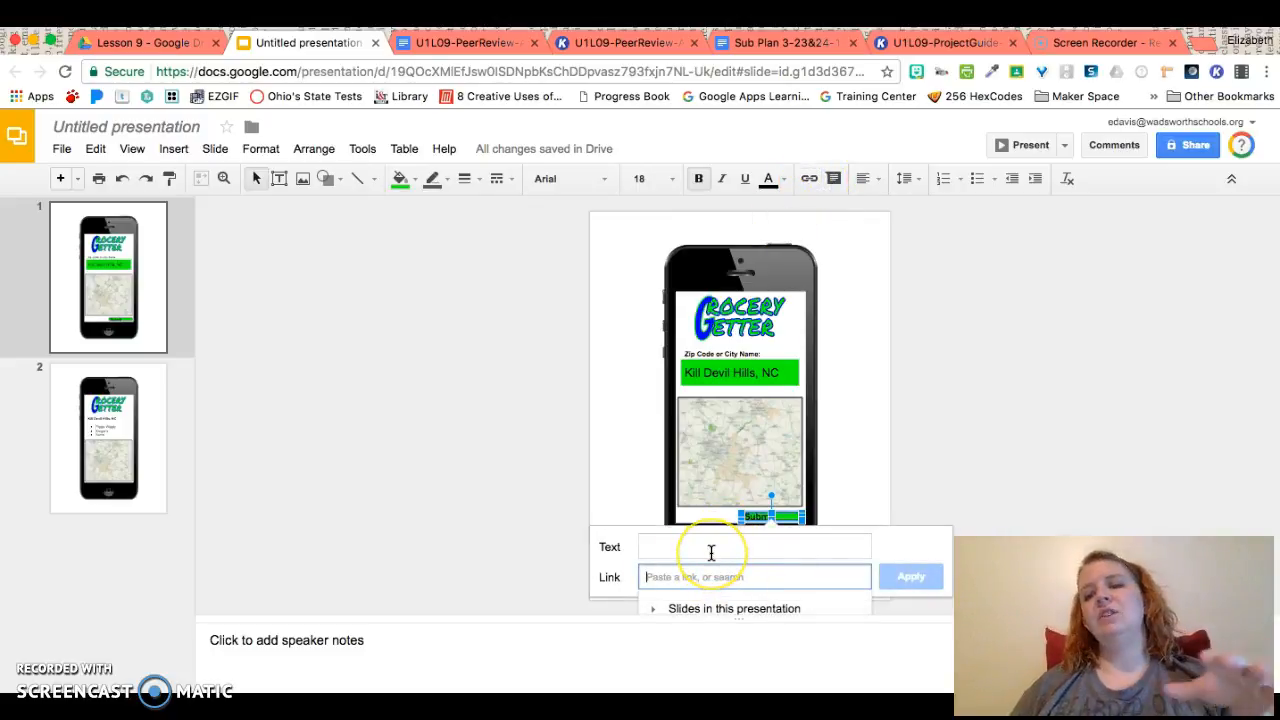
click(720, 612)
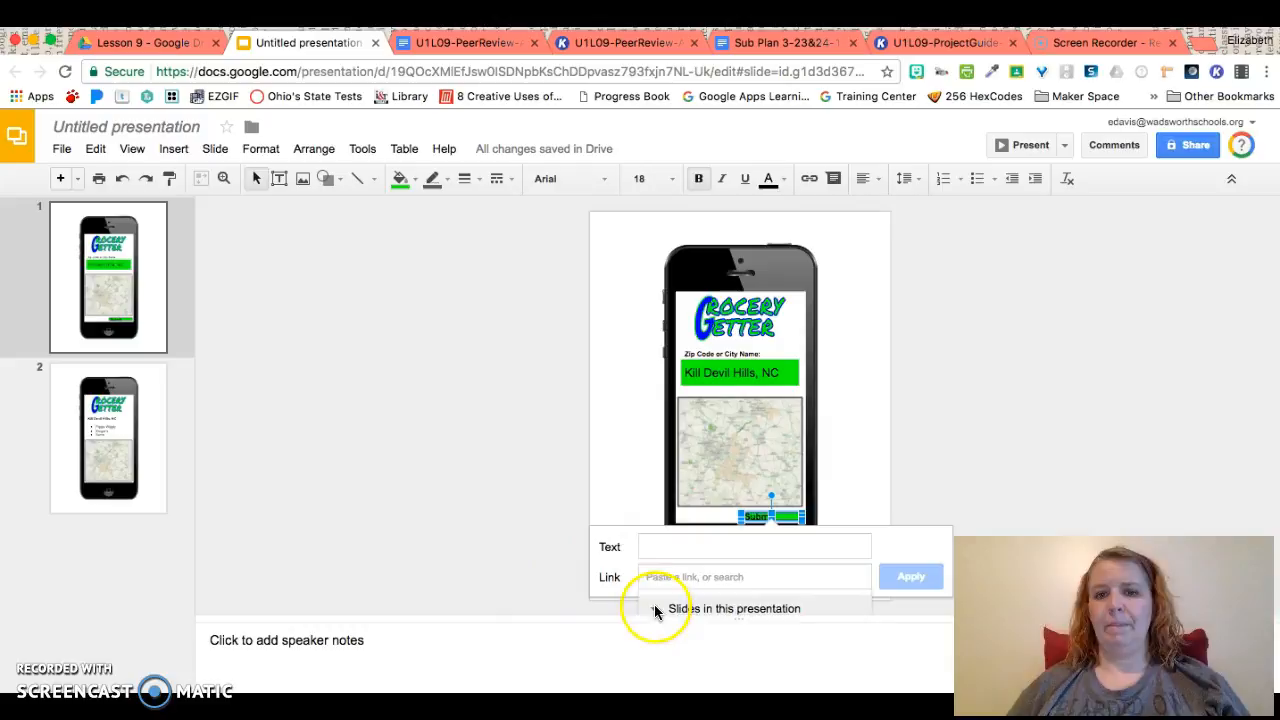
scroll(965, 438, down, 3)
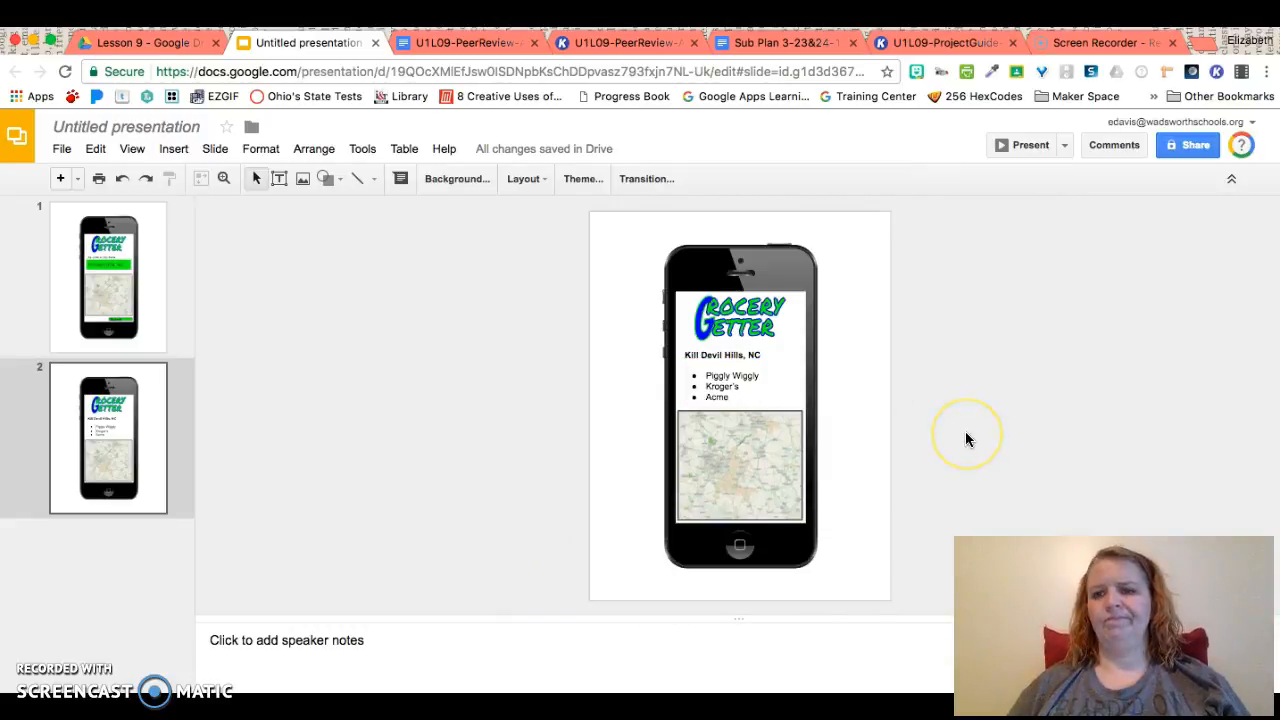
- Move the "Submit" button on the first slide out above the phone and link it to Slide 2
click(80, 292)
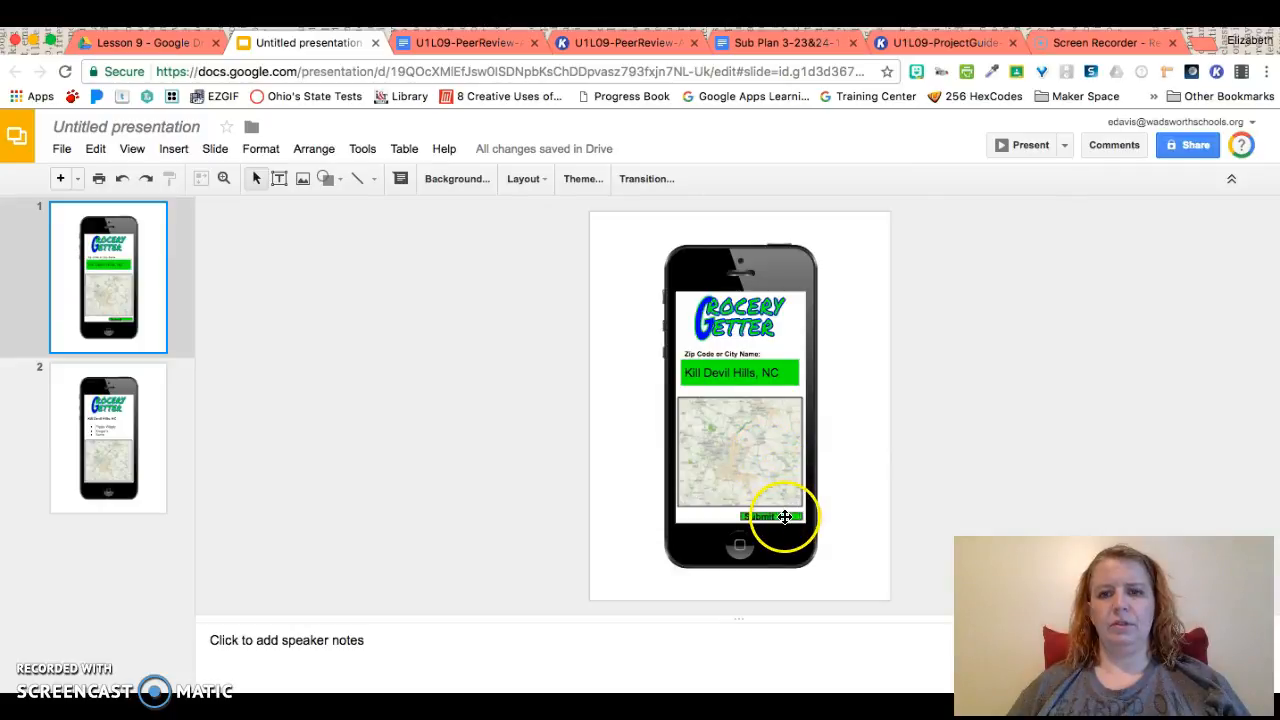
drag(785, 518, 857, 227)
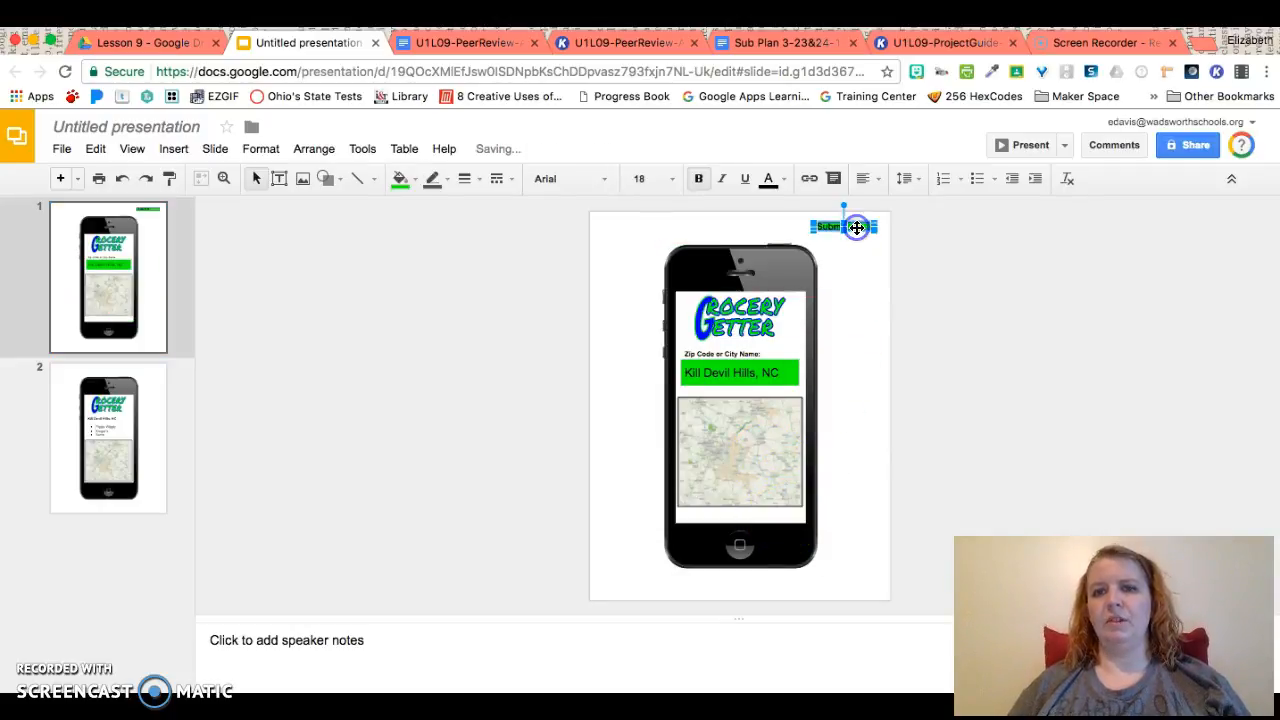
right_click(857, 231)
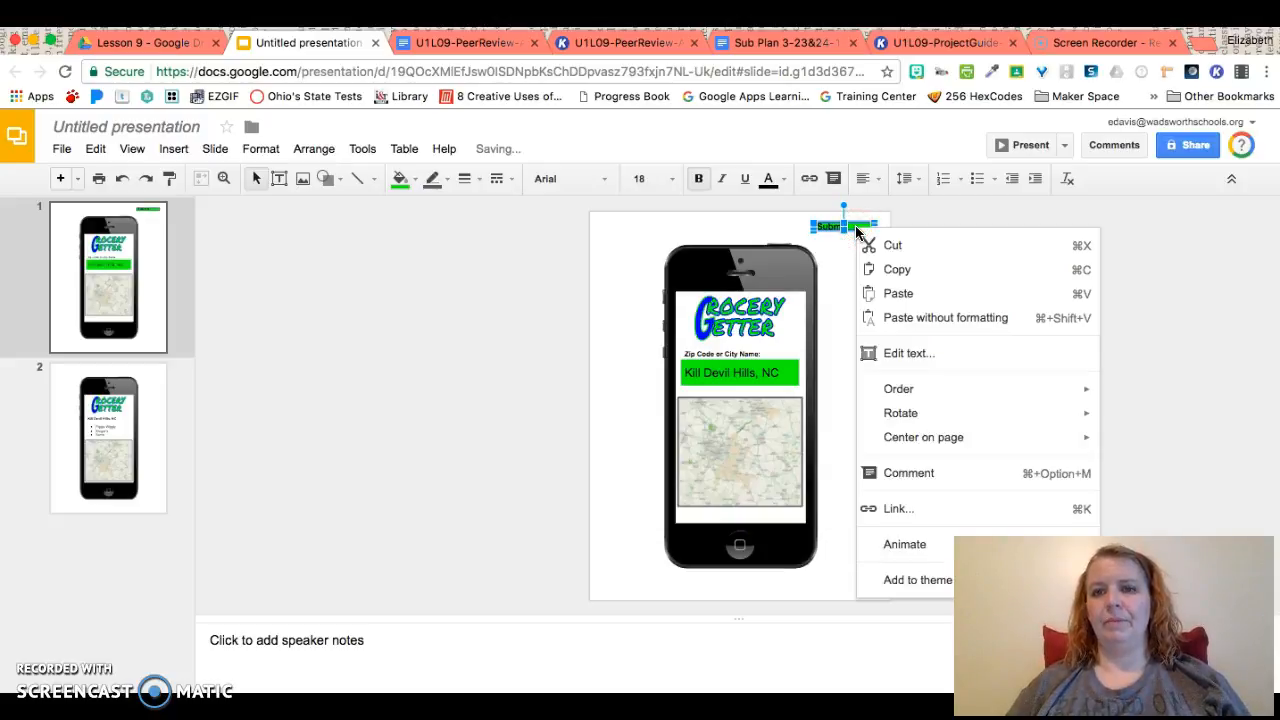
click(901, 508)
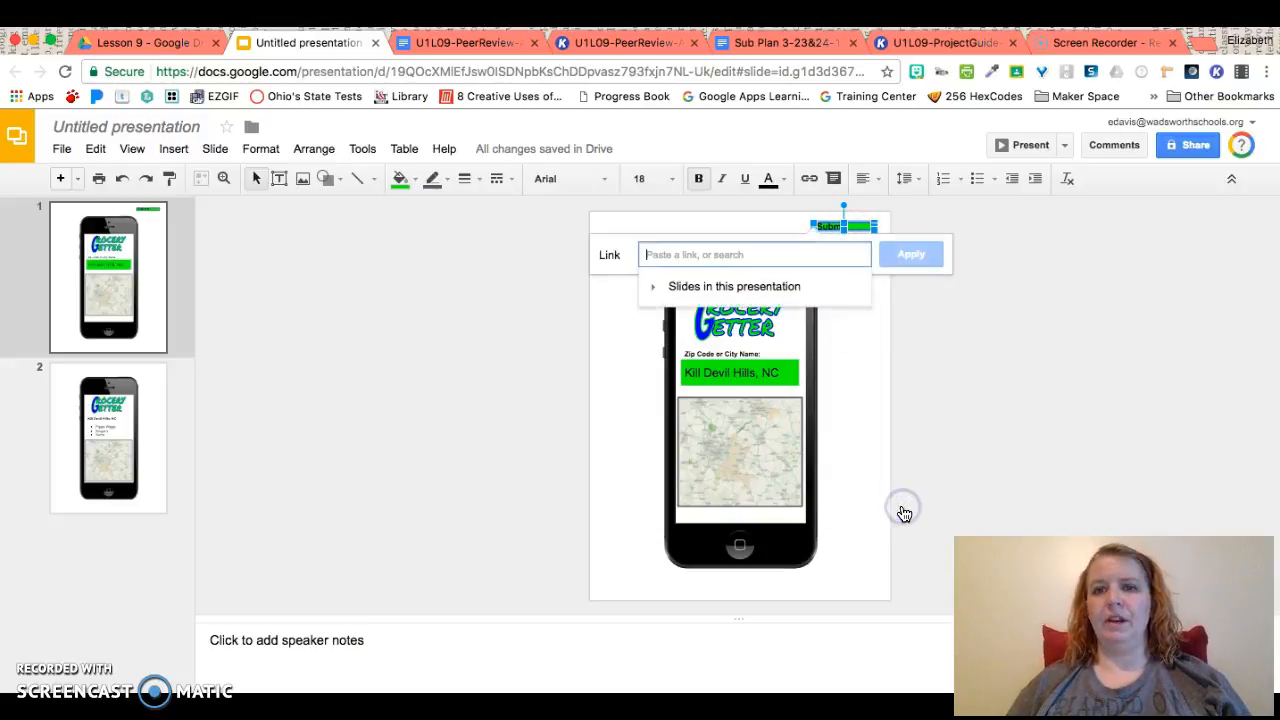
click(755, 289)
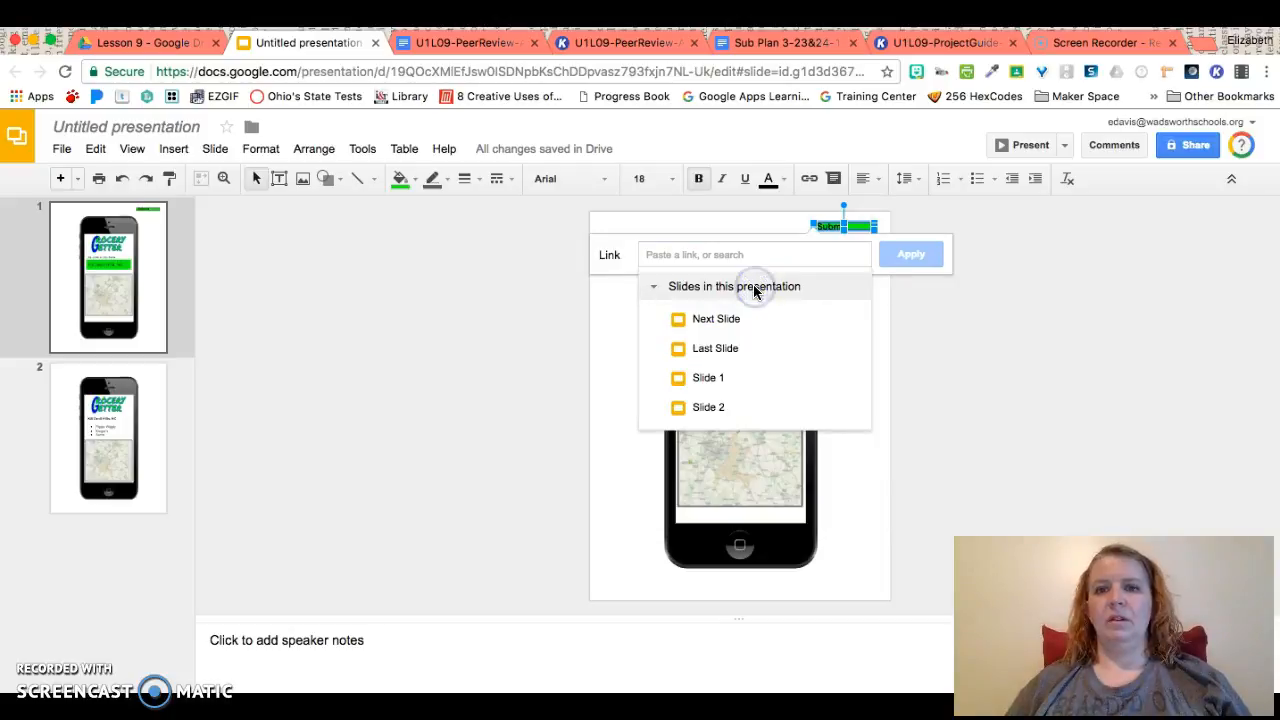
click(728, 320)
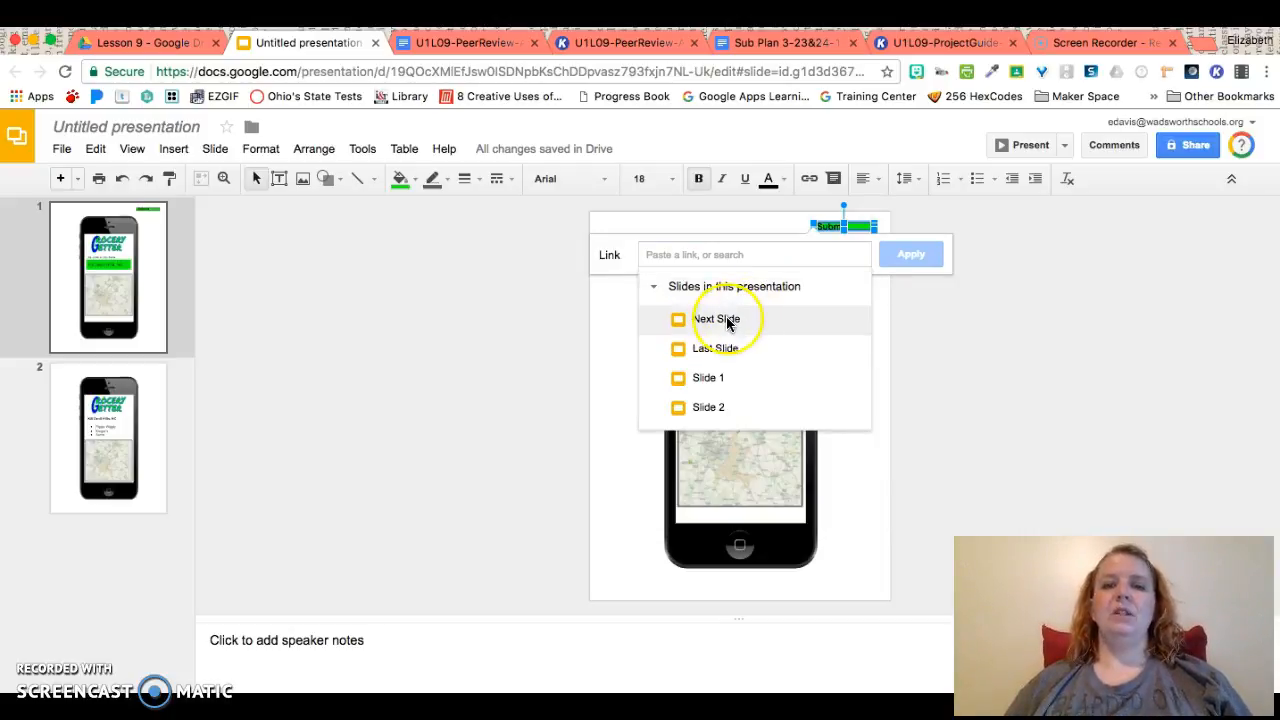
click(710, 406)
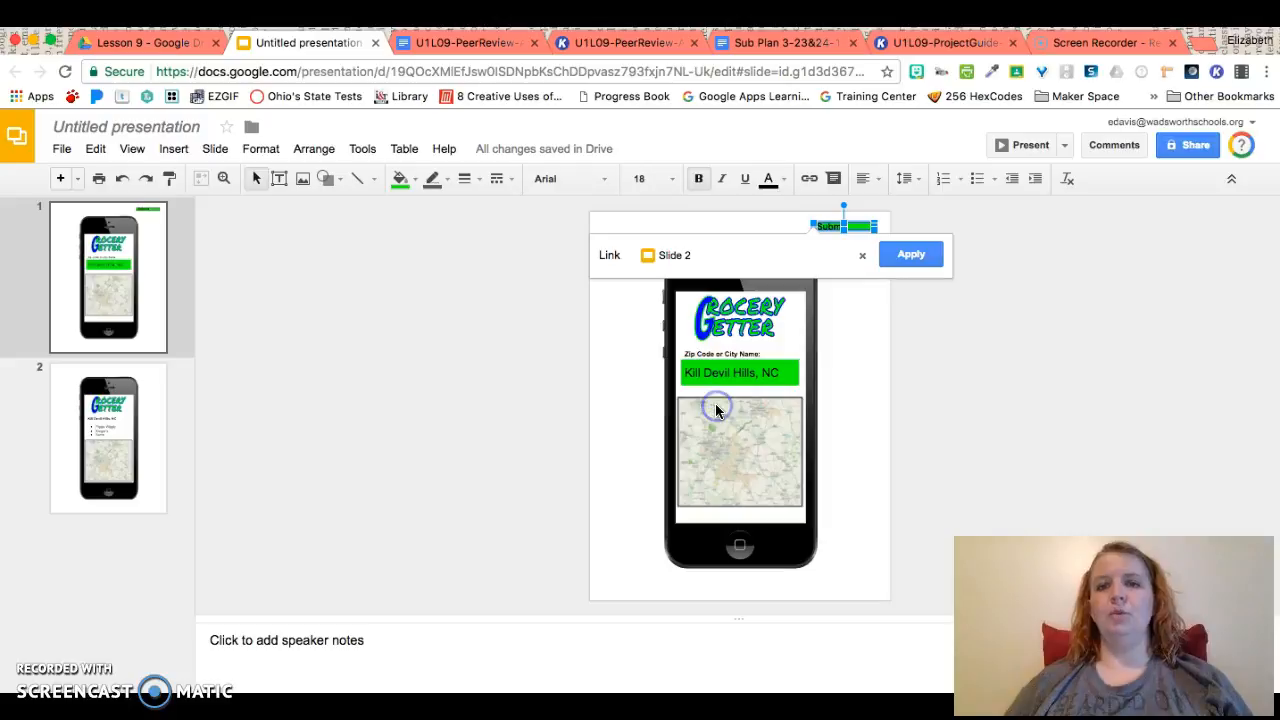
click(911, 254)
click(784, 227)
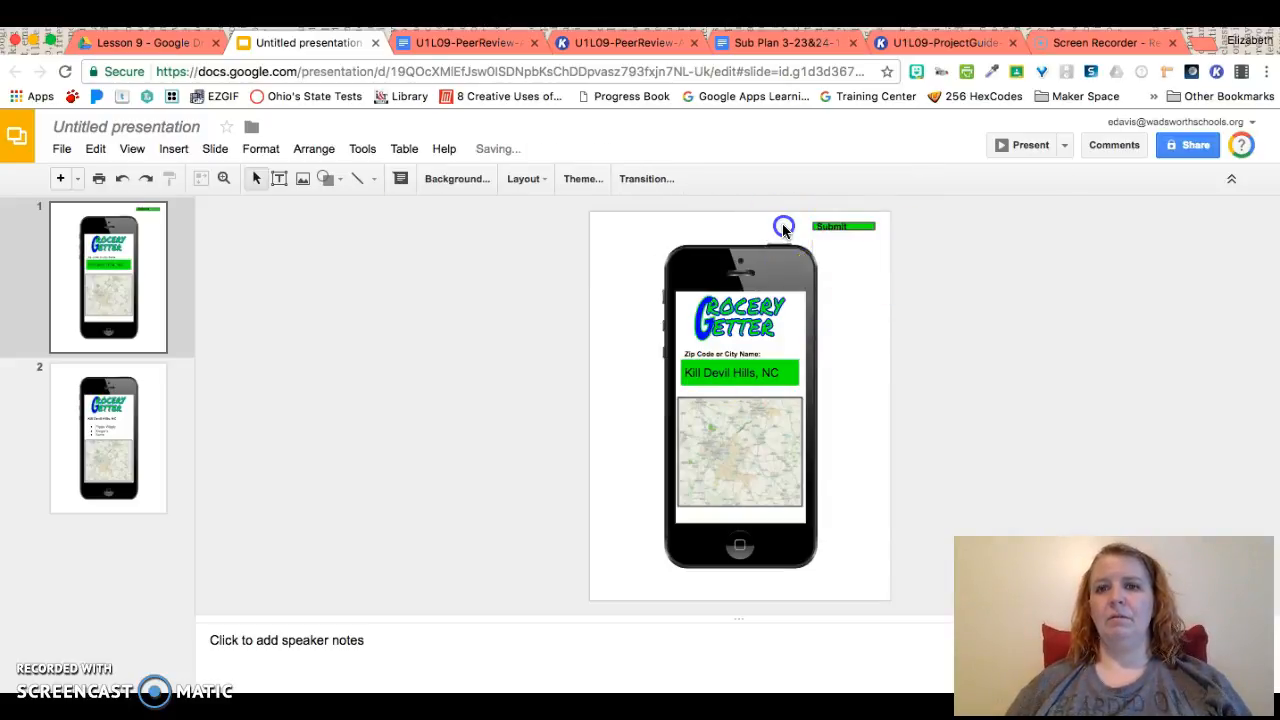
- Move the linked "Submit" button back into the phone screen, below the right half of the map
click(851, 223)
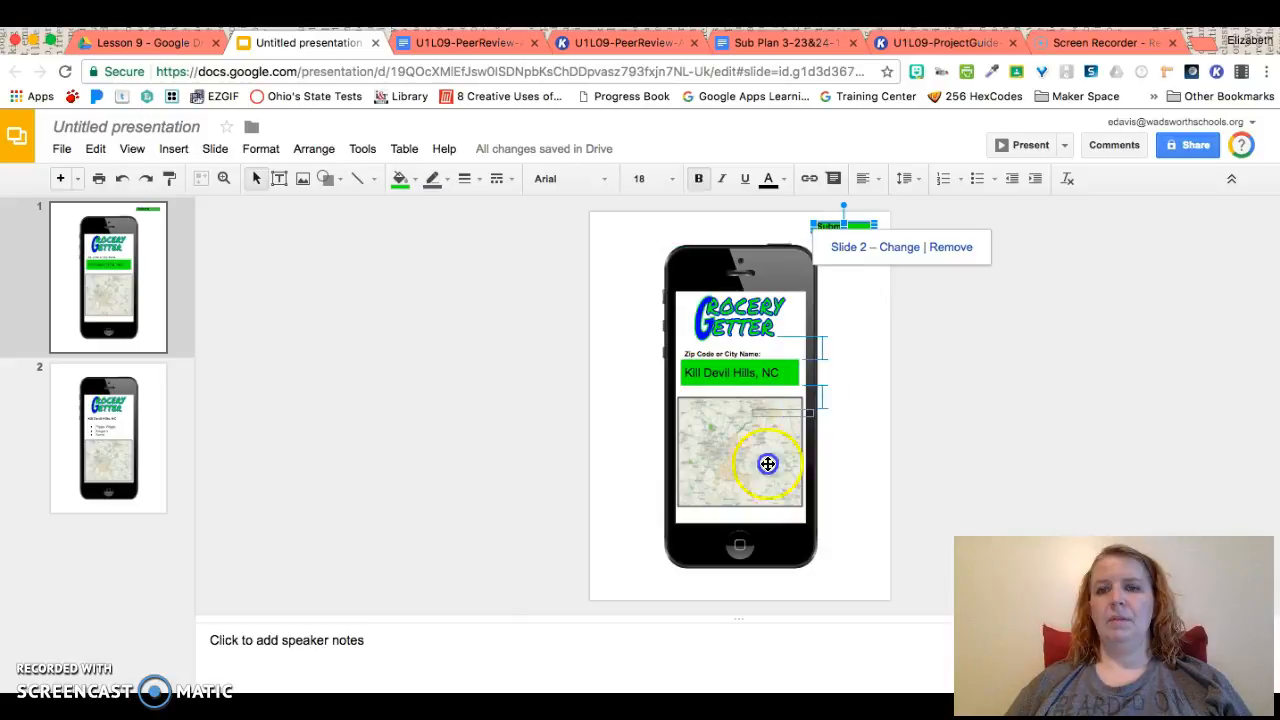
drag(777, 514, 778, 513)
click(866, 471)
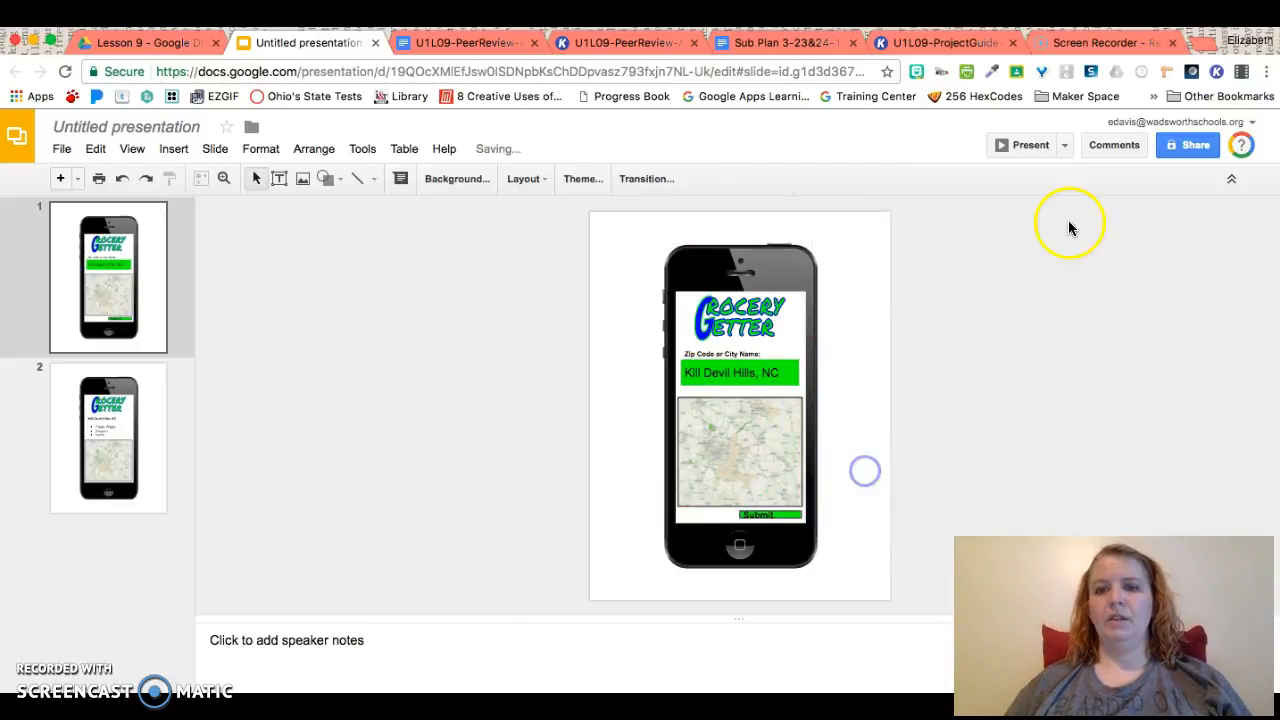
- Present the slideshow from the first slide, test the "Submit" link, and exit the presentation
click(1016, 145)
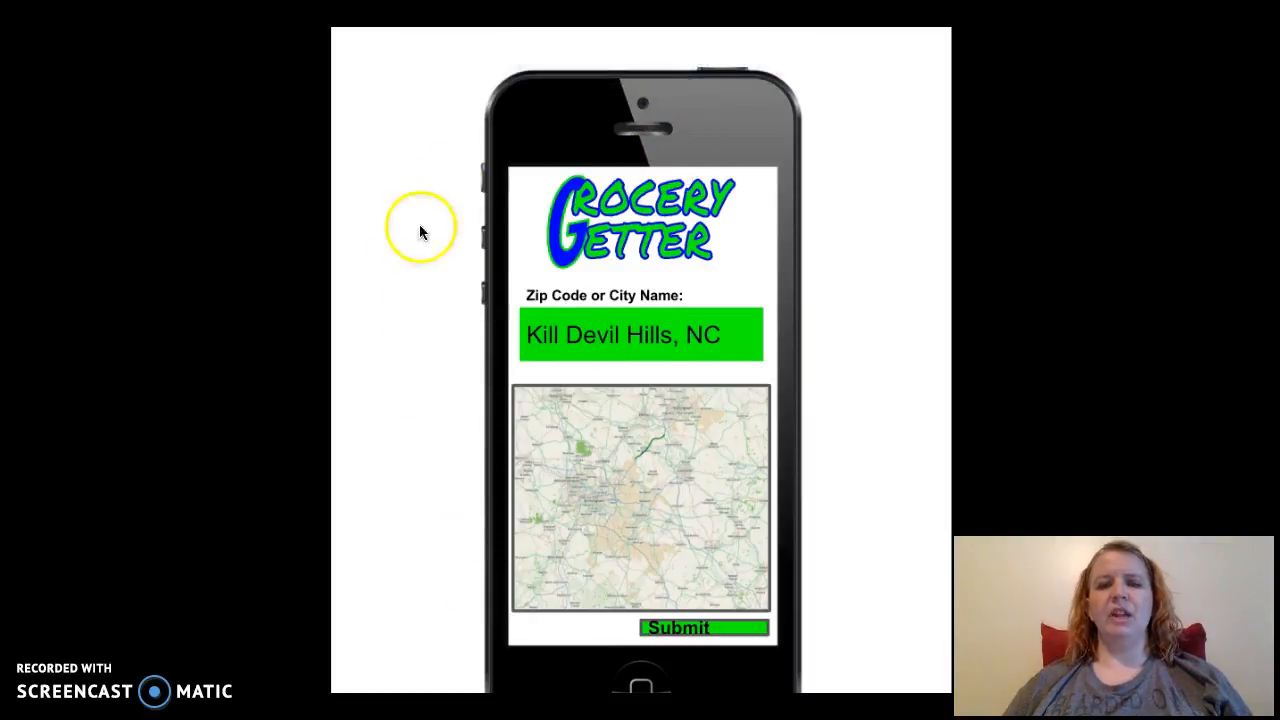
click(695, 628)
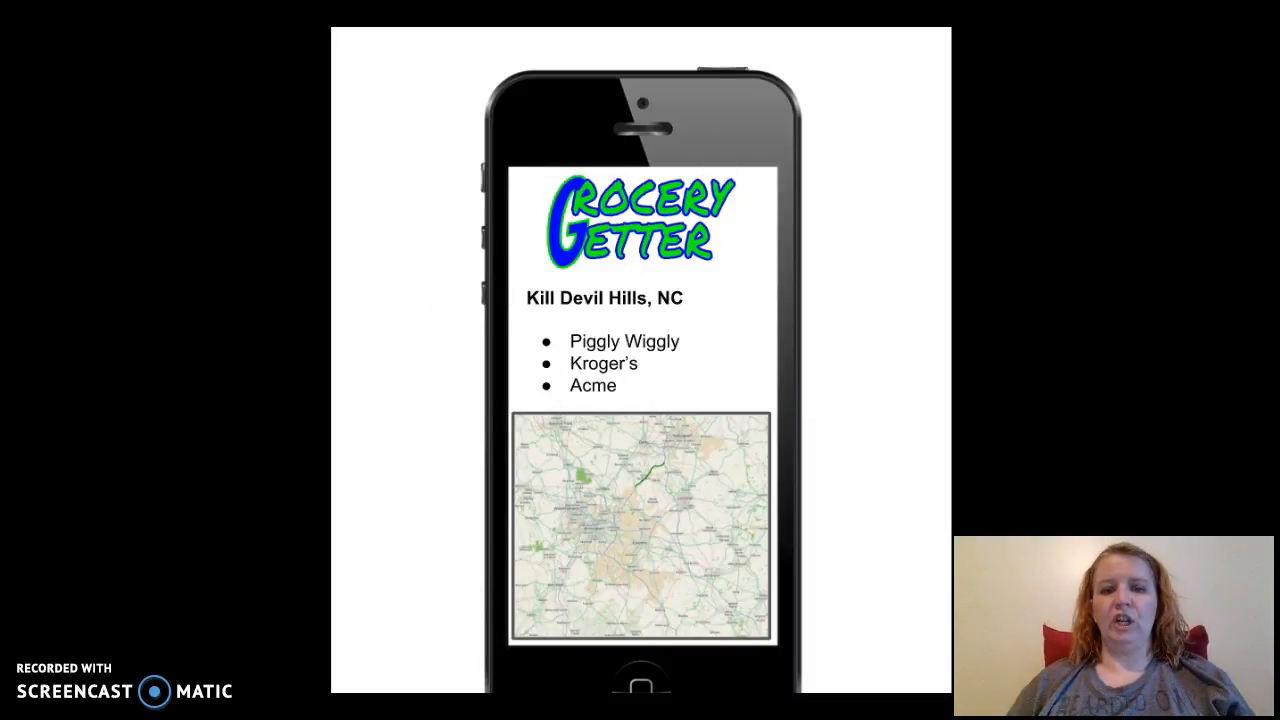
key(Escape)
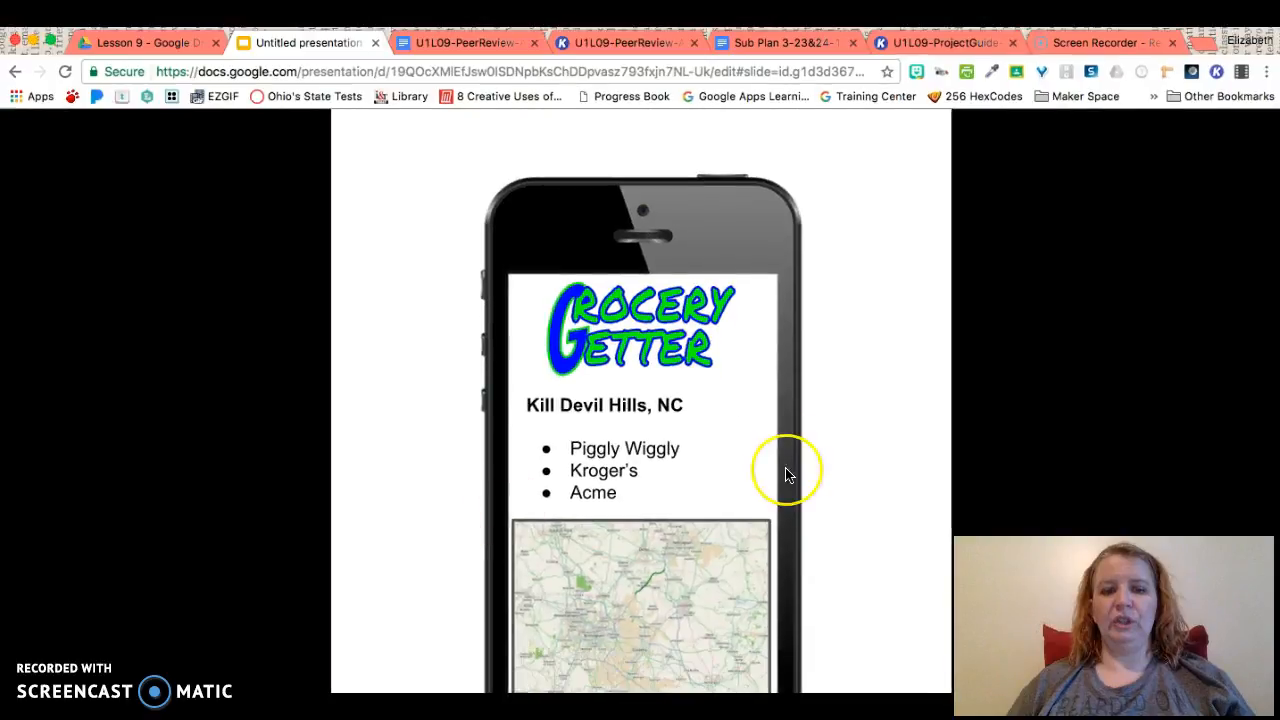